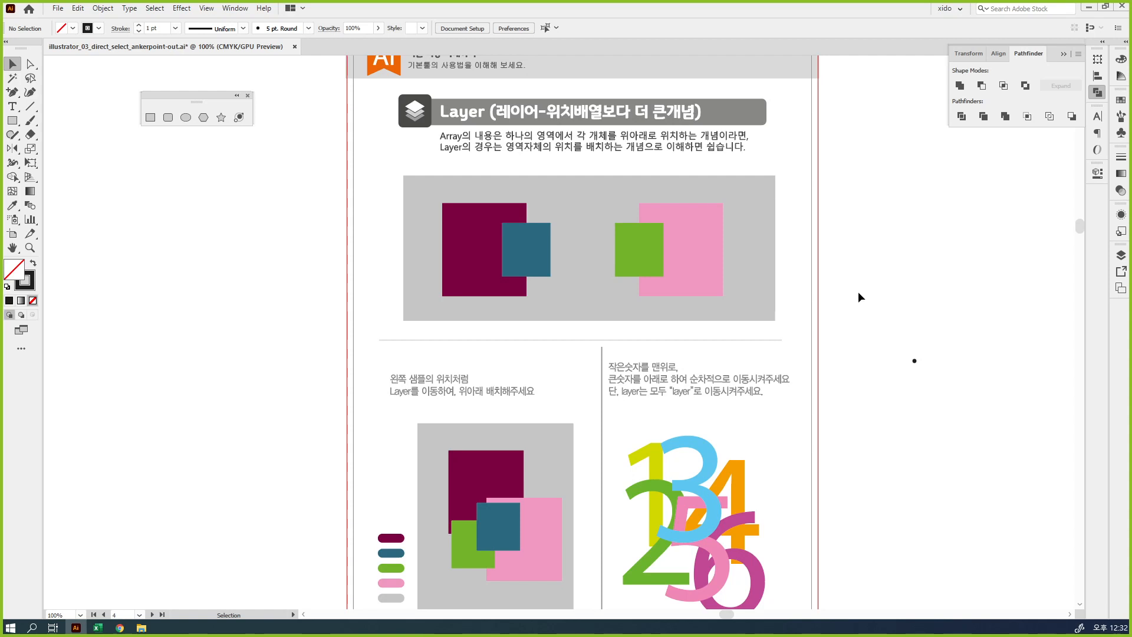
Delete the stray black dot in the blank area beside the Layer page
{"action": "left_click_drag", "start_coordinate": [893, 292], "coordinate": [1033, 439]}
{"action": "key", "text": "Delete"}
Draw a black-filled rectangle about 35 by 37 mm on the blank page and duplicate it downward into a column of four
{"action": "left_click", "coordinate": [151, 119]}
{"action": "scroll", "coordinate": [330, 218], "scroll_direction": "left", "scroll_amount": 3}
{"action": "left_click_drag", "start_coordinate": [309, 184], "coordinate": [385, 265]}
{"action": "key", "text": "v"}
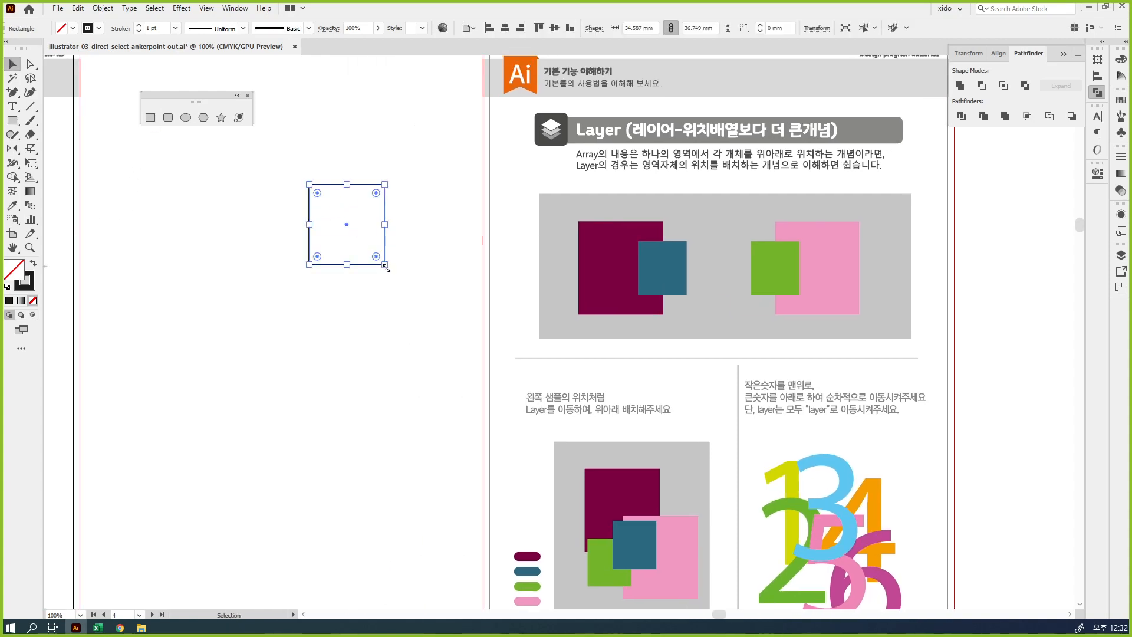
{"action": "key", "text": "shift+x"}
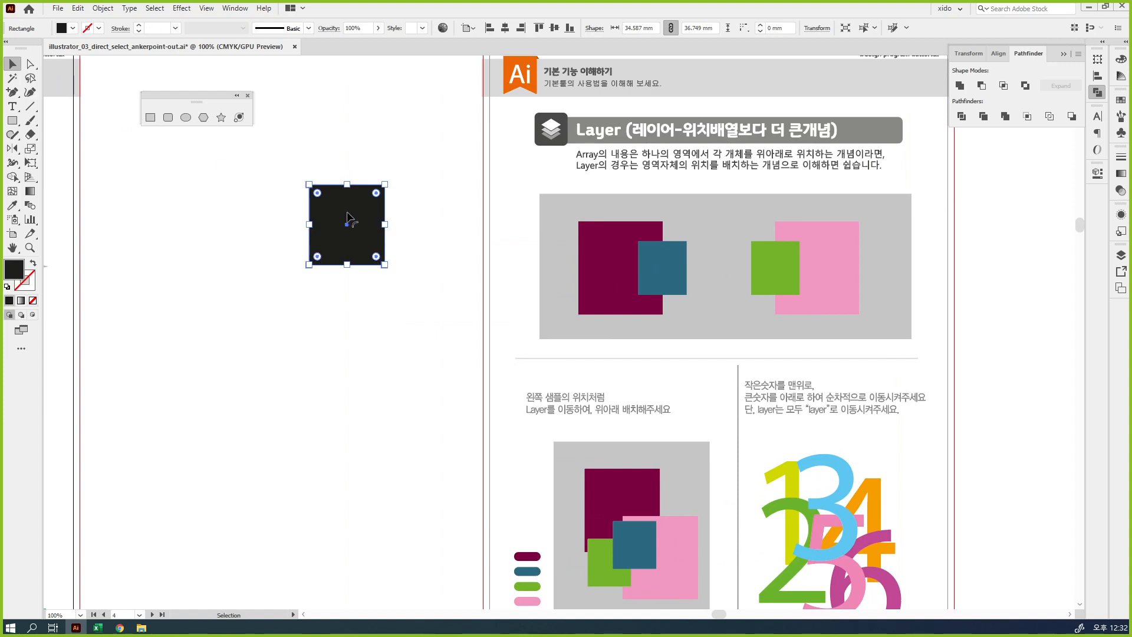
{"action": "left_click_drag", "start_coordinate": [357, 220], "coordinate": [362, 517]}
{"action": "left_click_drag", "start_coordinate": [493, 426], "coordinate": [553, 364]}
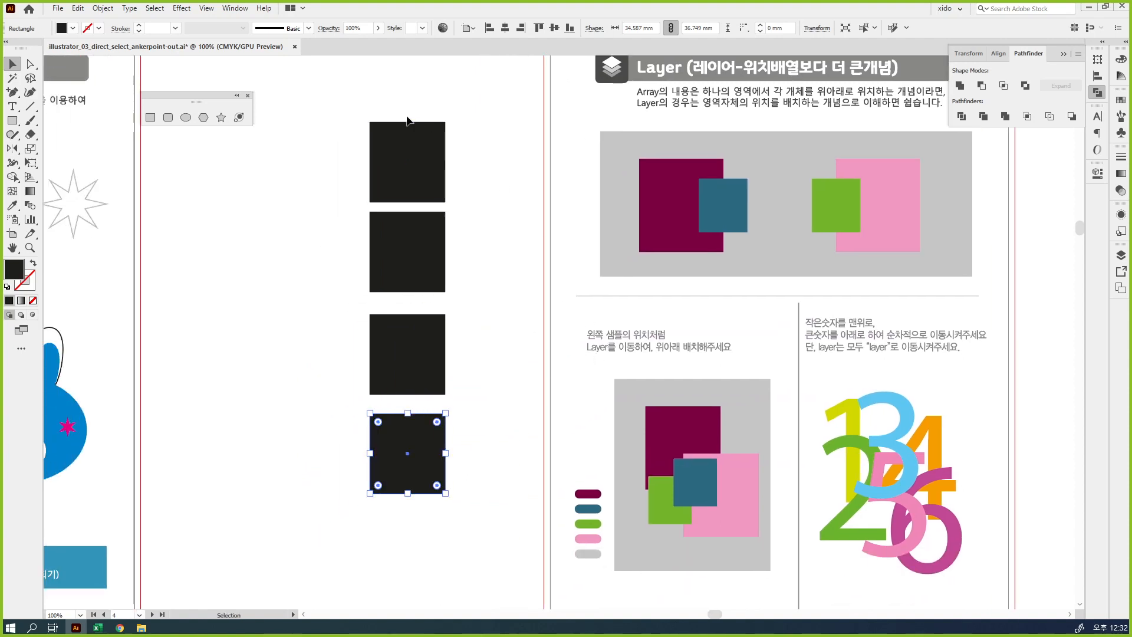
Fill the four rectangles from top to bottom with green, pale yellow, blue and magenta-pink
{"action": "left_click", "coordinate": [409, 142]}
{"action": "left_click", "coordinate": [1121, 59]}
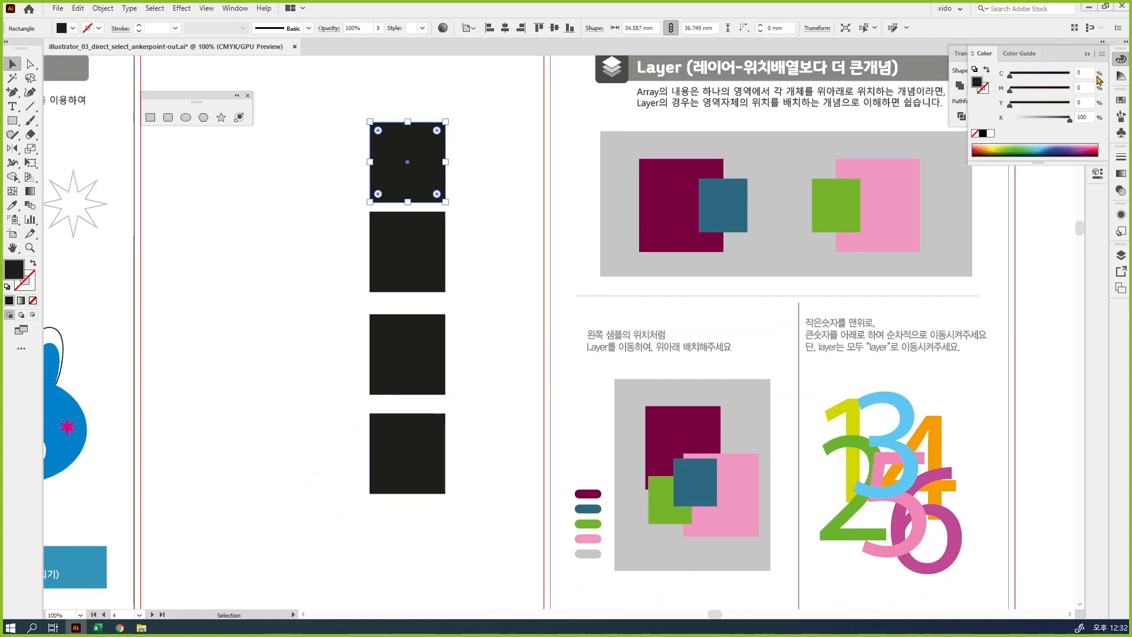
{"action": "left_click", "coordinate": [1015, 148]}
{"action": "left_click", "coordinate": [407, 250]}
{"action": "left_click", "coordinate": [1004, 144]}
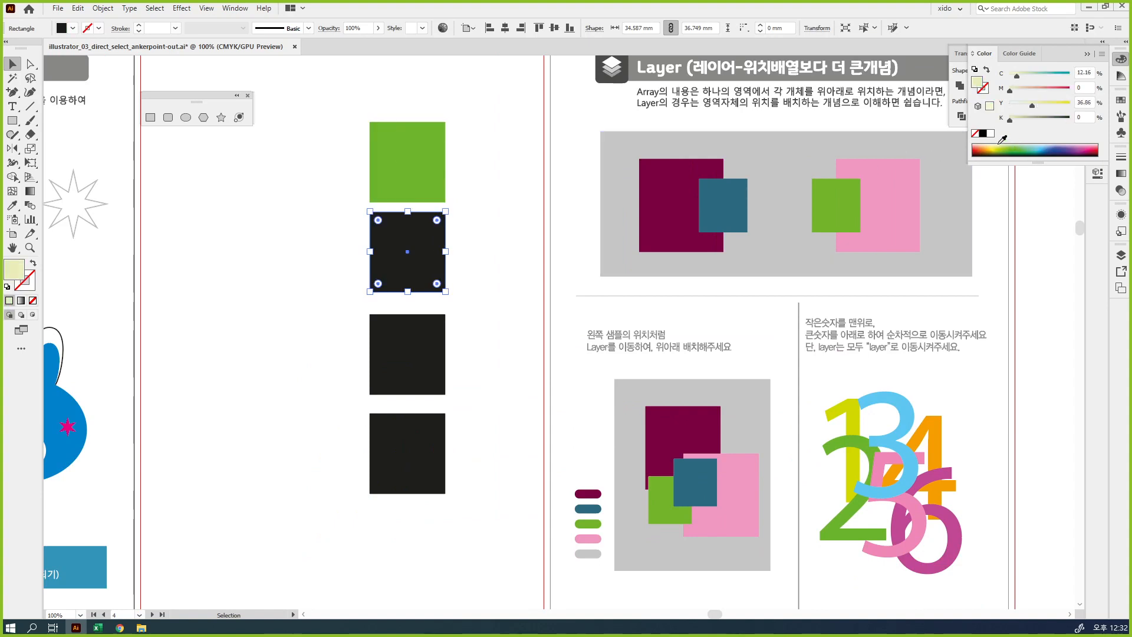
{"action": "left_click", "coordinate": [416, 336]}
{"action": "left_click", "coordinate": [1050, 148]}
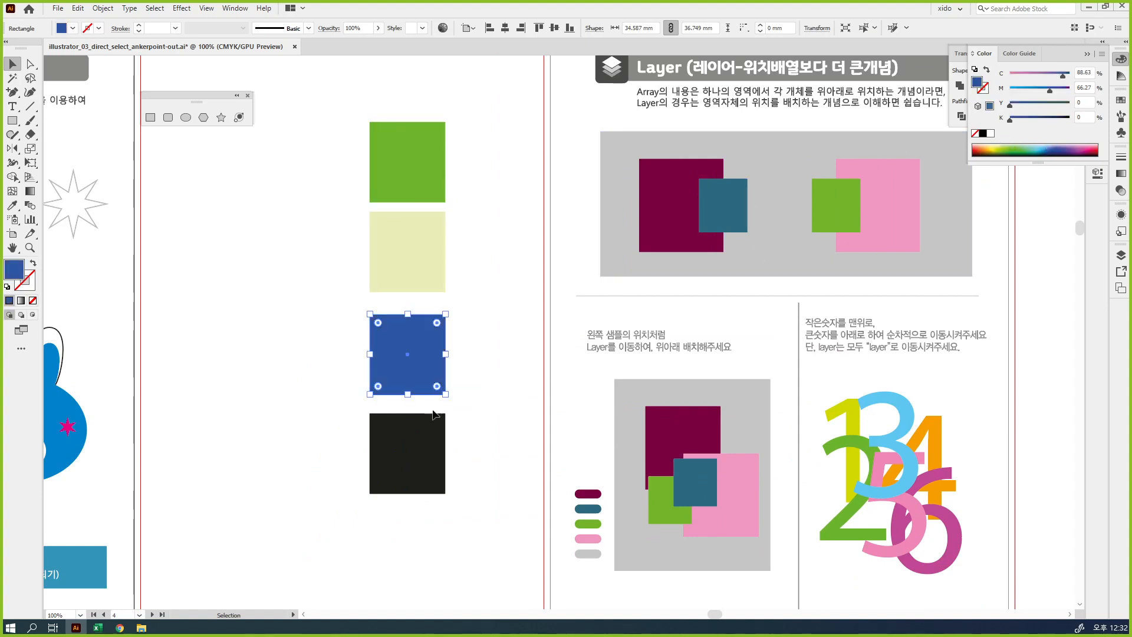
{"action": "left_click", "coordinate": [428, 451]}
{"action": "left_click", "coordinate": [1067, 147]}
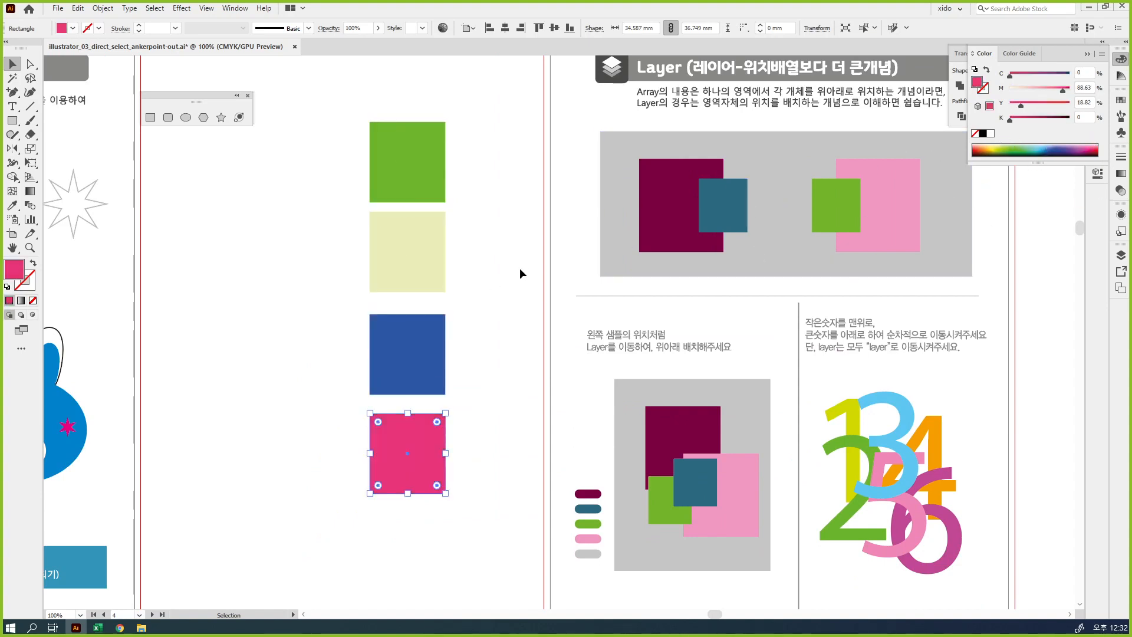
{"action": "left_click", "coordinate": [514, 292]}
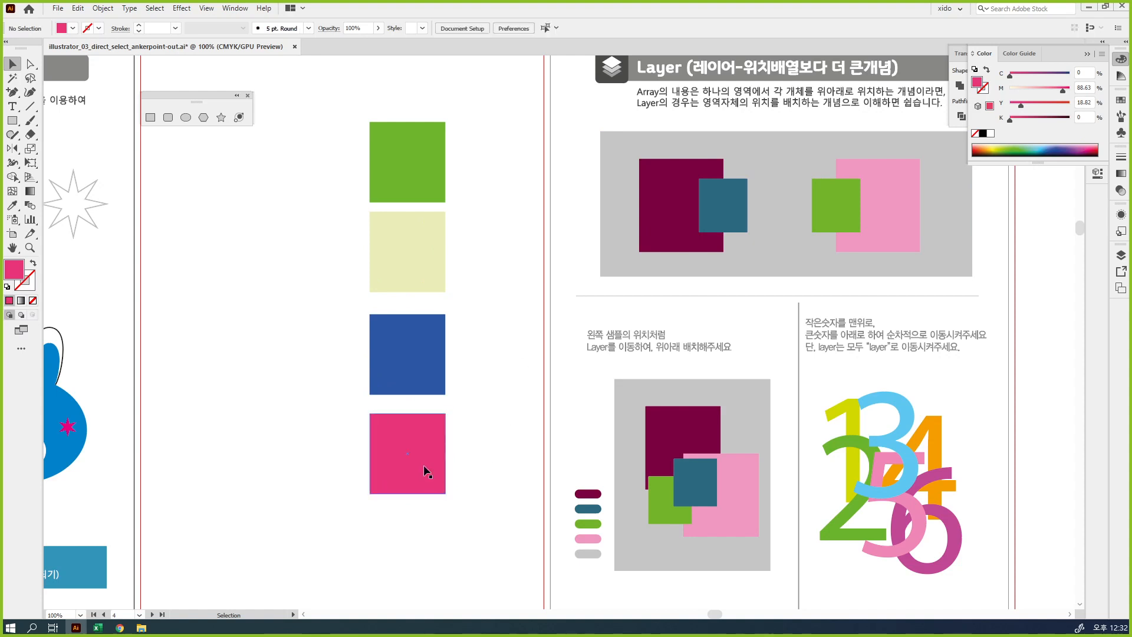
Move the coloured rectangles together into an overlapping diagonal cascade, from green at the upper left to pink at the lower right
{"action": "left_click_drag", "start_coordinate": [423, 464], "coordinate": [452, 395]}
{"action": "left_click", "coordinate": [383, 364], "text": "shift"}
{"action": "left_click_drag", "start_coordinate": [384, 364], "coordinate": [429, 203]}
{"action": "left_click", "coordinate": [381, 228], "text": "shift"}
{"action": "left_click", "coordinate": [469, 350]}
Arrange the green rectangle with Bring to Front so it lies above the other rectangles
{"action": "key", "text": "space"}
{"action": "left_click_drag", "start_coordinate": [494, 332], "coordinate": [582, 360]}
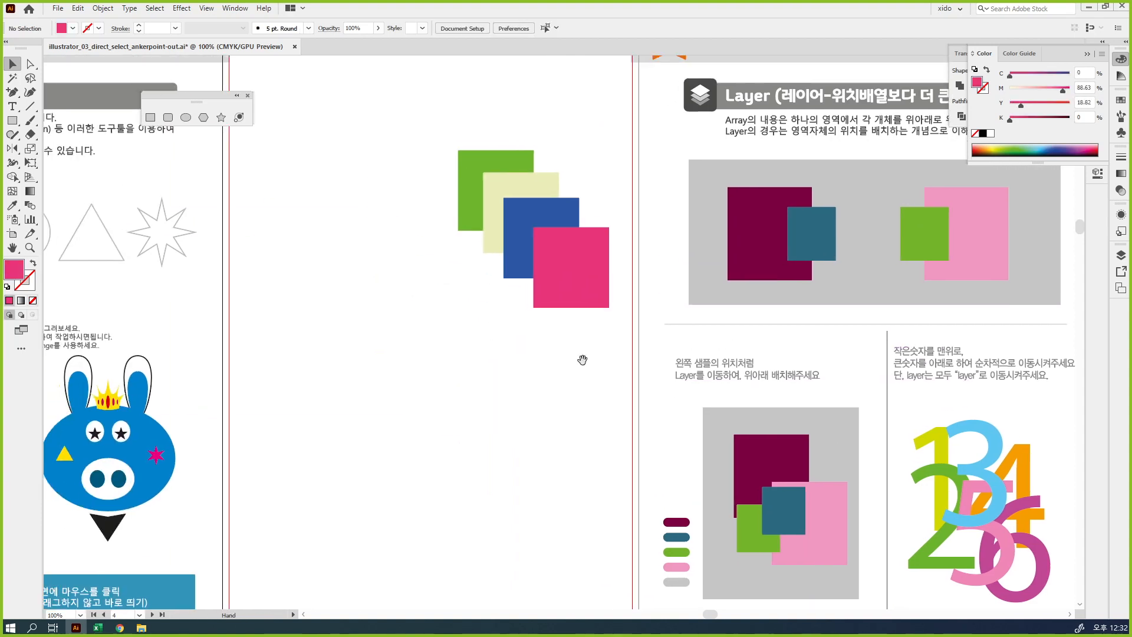
{"action": "key", "text": "ctrl+plus"}
{"action": "left_click_drag", "start_coordinate": [574, 313], "coordinate": [605, 340]}
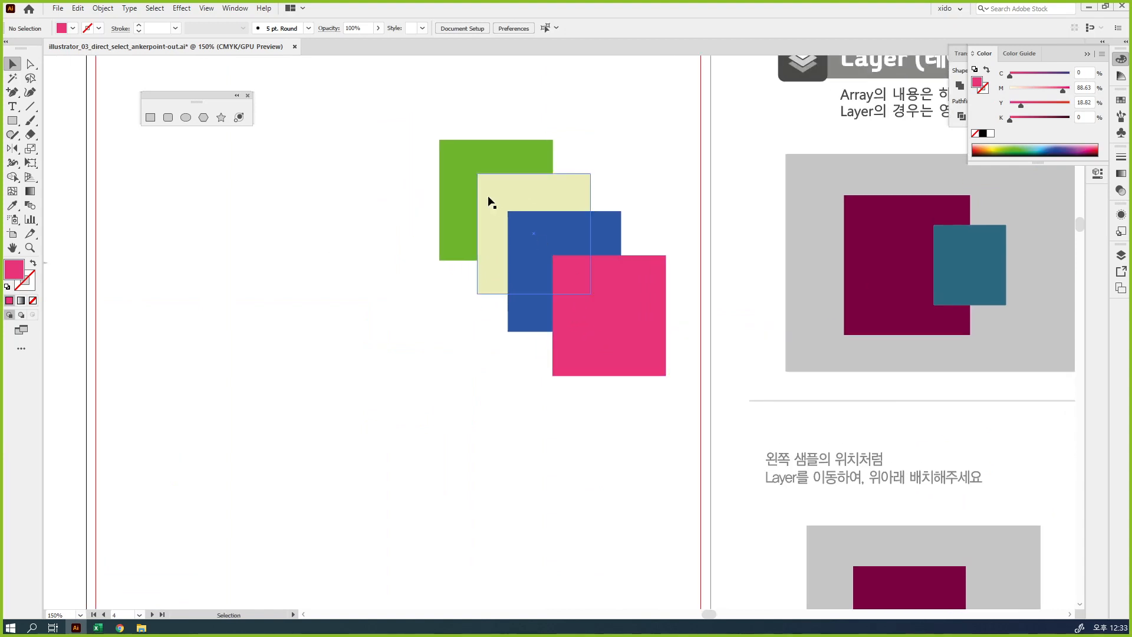
{"action": "left_click", "coordinate": [464, 156]}
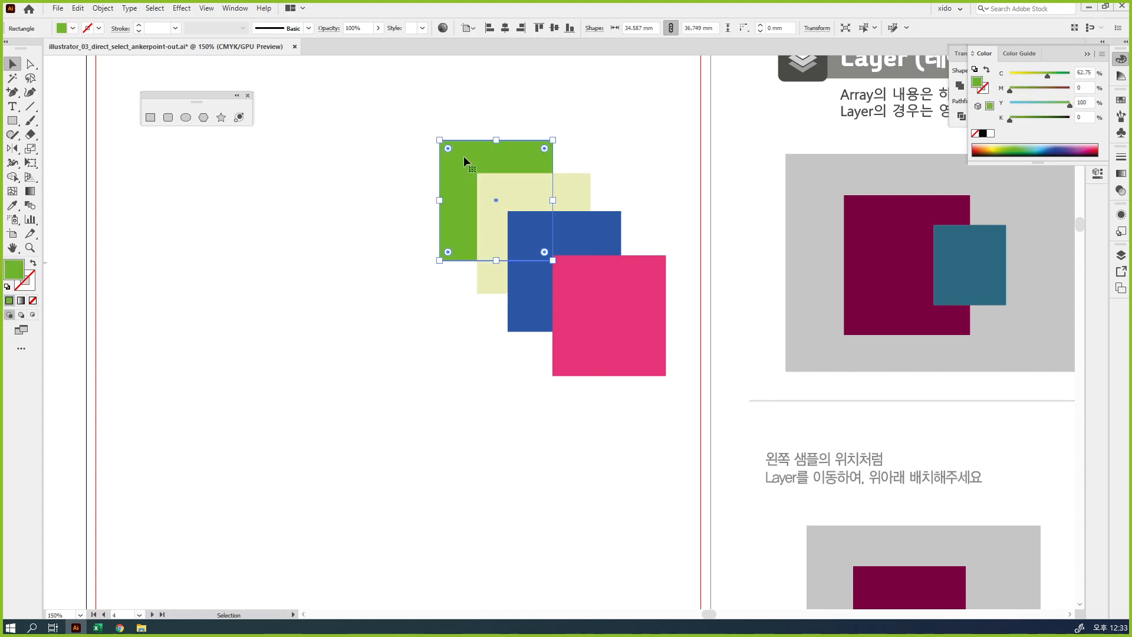
{"action": "right_click", "coordinate": [464, 156]}
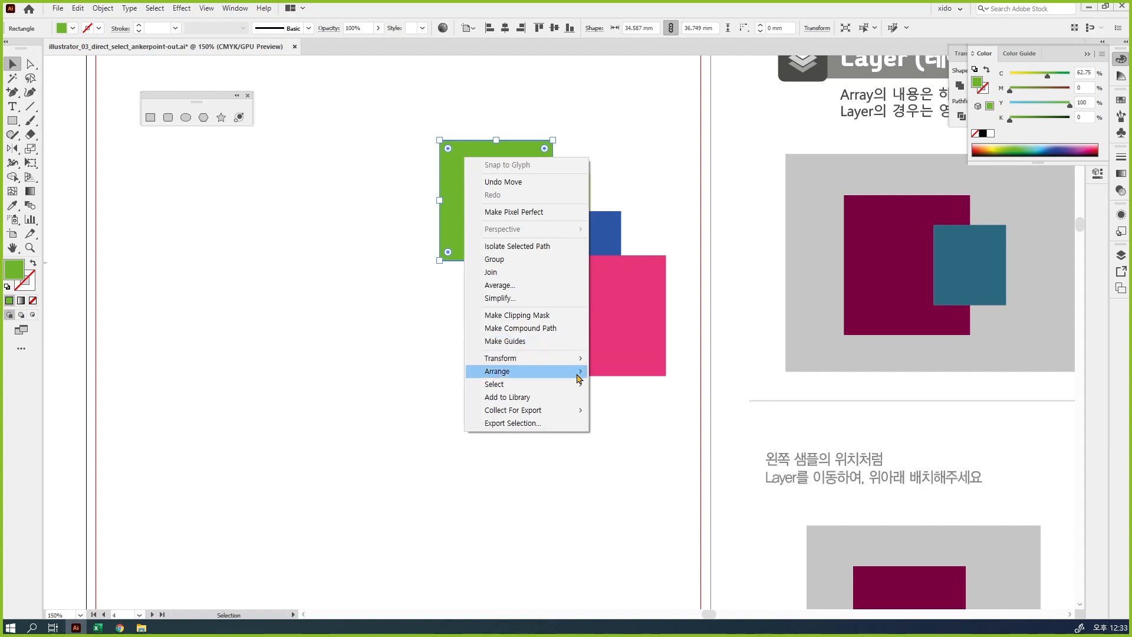
{"action": "mouse_move", "coordinate": [578, 379]}
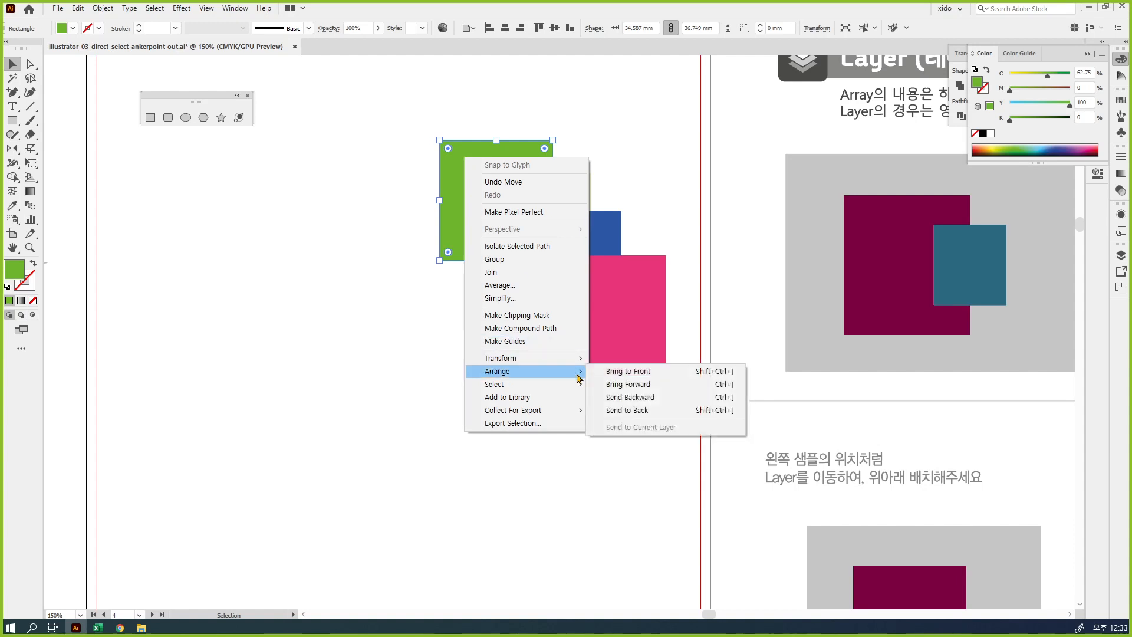
{"action": "left_click", "coordinate": [688, 374]}
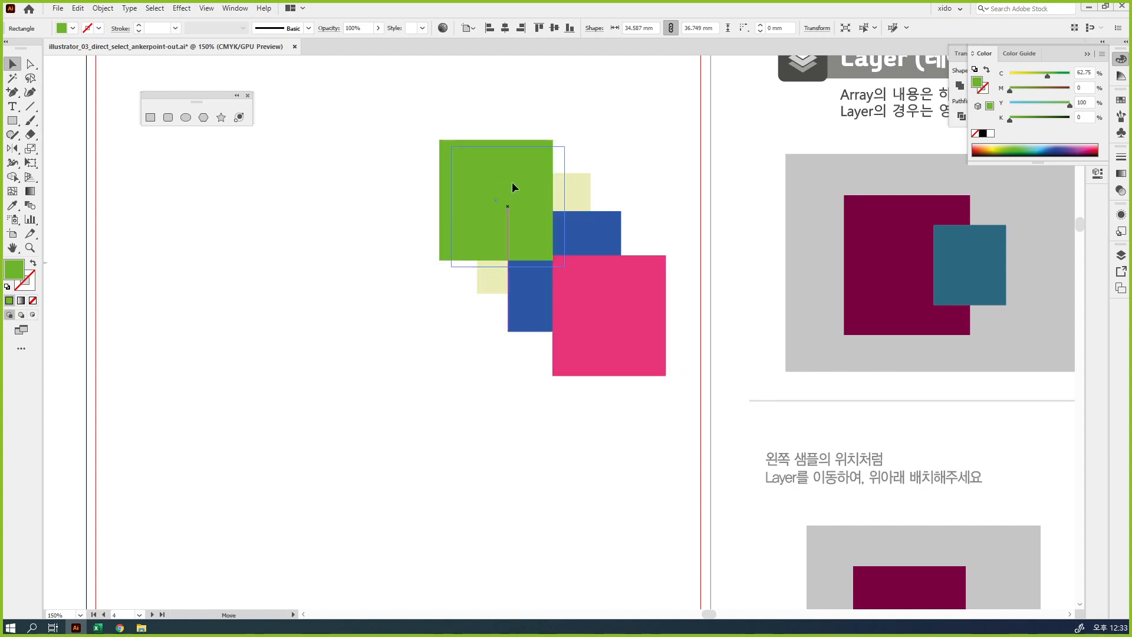
Bring the pale yellow and blue rectangles forward so the stack runs green, pale yellow, blue, pink from front to back
{"action": "left_click_drag", "start_coordinate": [512, 181], "coordinate": [538, 195]}
{"action": "left_click", "coordinate": [493, 282], "text": "shift"}
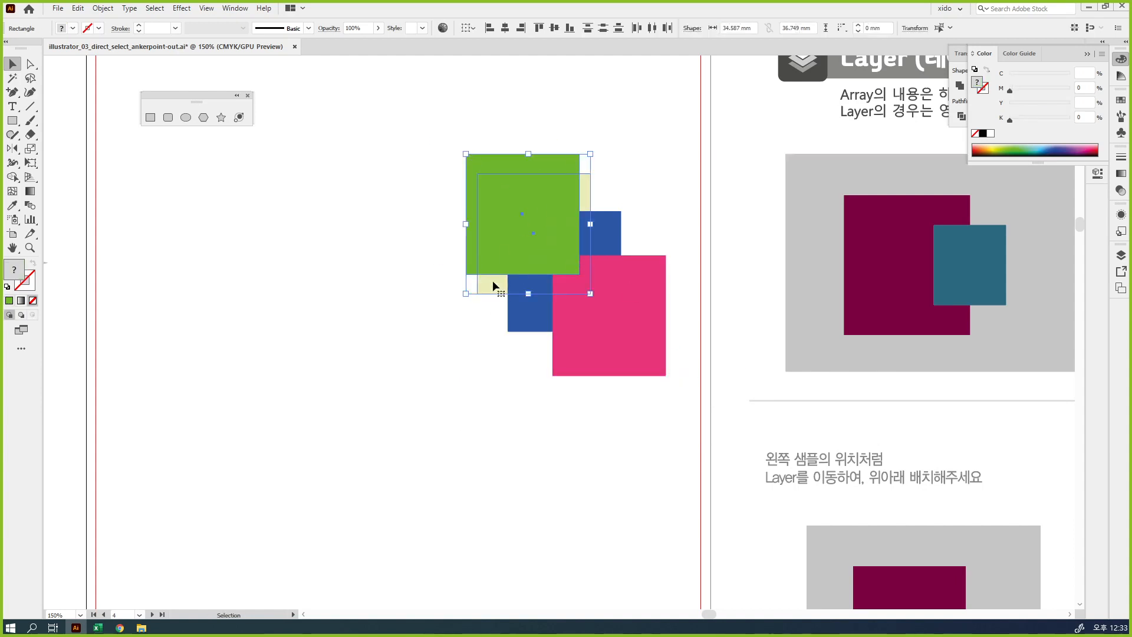
{"action": "key", "text": "ctrl+shift+bracketright"}
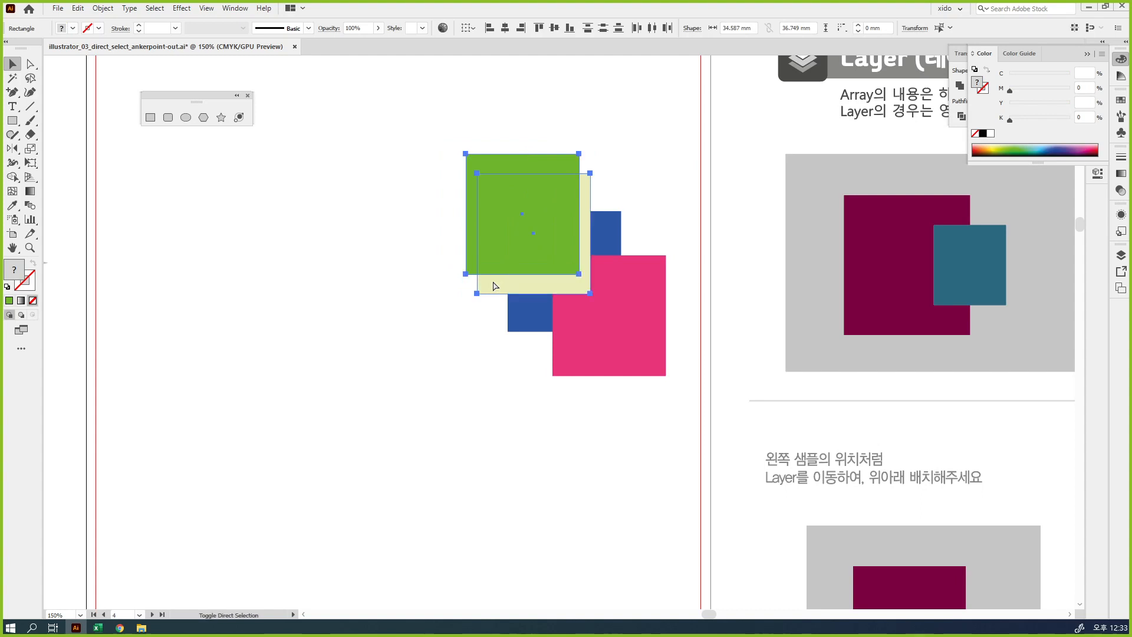
{"action": "left_click", "coordinate": [532, 324], "text": "shift"}
{"action": "key", "text": "ctrl+shift+bracketright"}
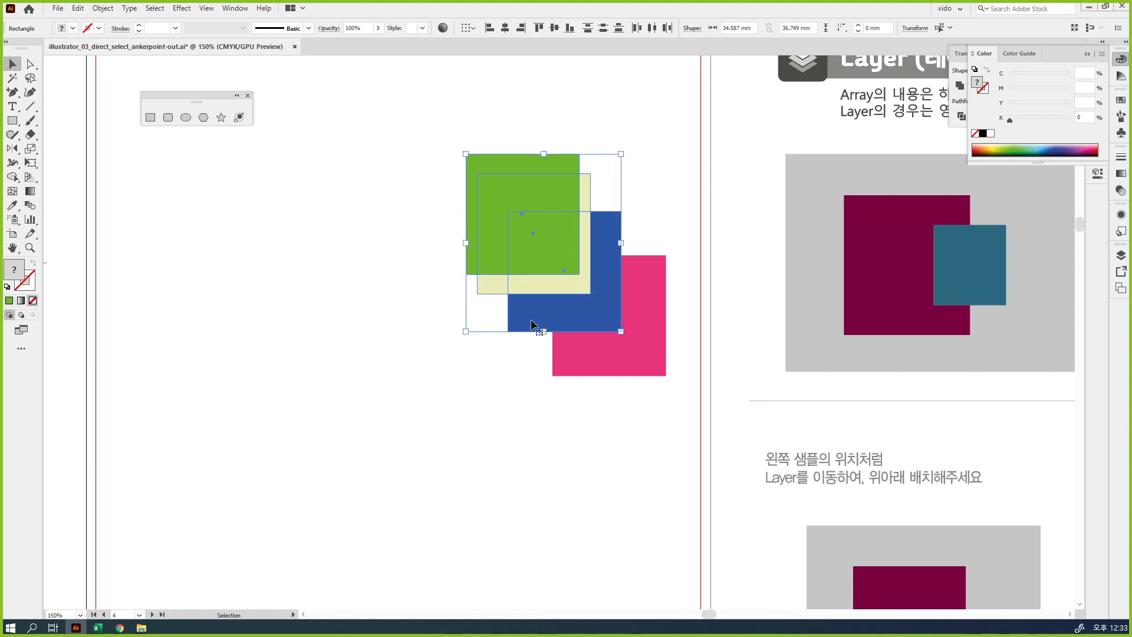
{"action": "left_click", "coordinate": [586, 417]}
{"action": "left_click_drag", "start_coordinate": [538, 257], "coordinate": [523, 238]}
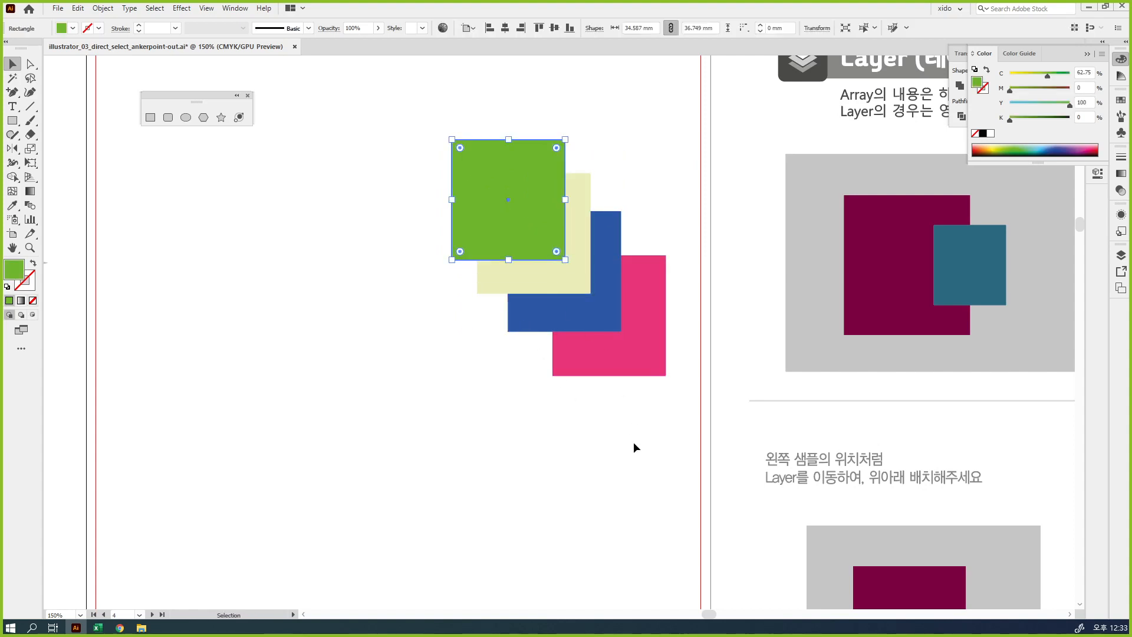
Shift the whole stack of four rectangles toward the page's left side and delete all of them
{"action": "left_click_drag", "start_coordinate": [633, 444], "coordinate": [491, 213]}
{"action": "left_click_drag", "start_coordinate": [573, 288], "coordinate": [409, 271]}
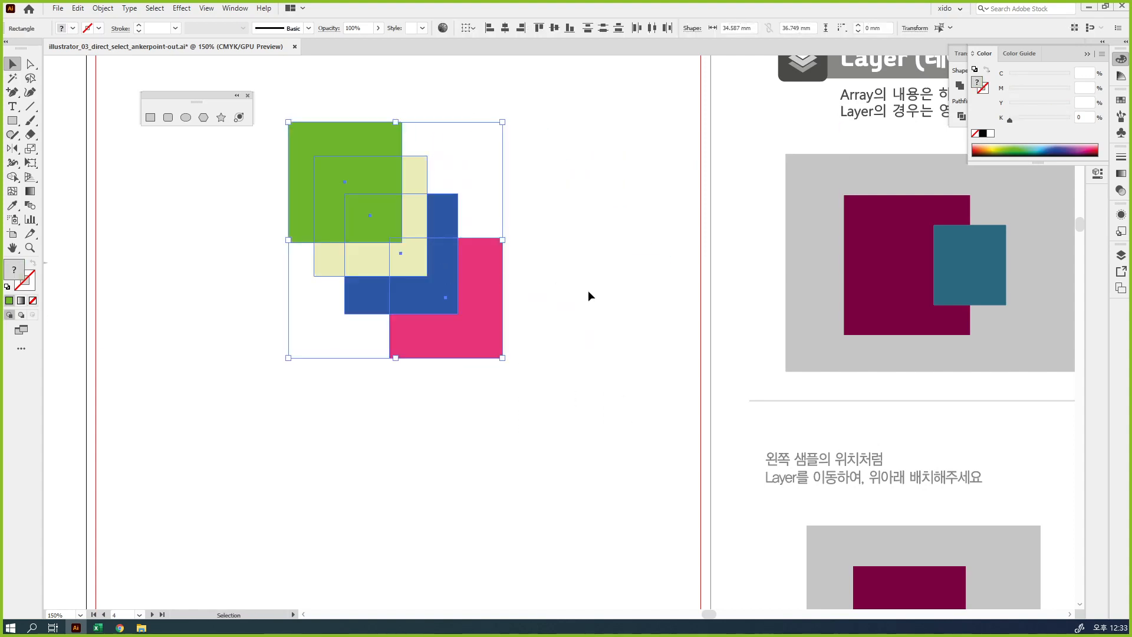
{"action": "left_click", "coordinate": [588, 290]}
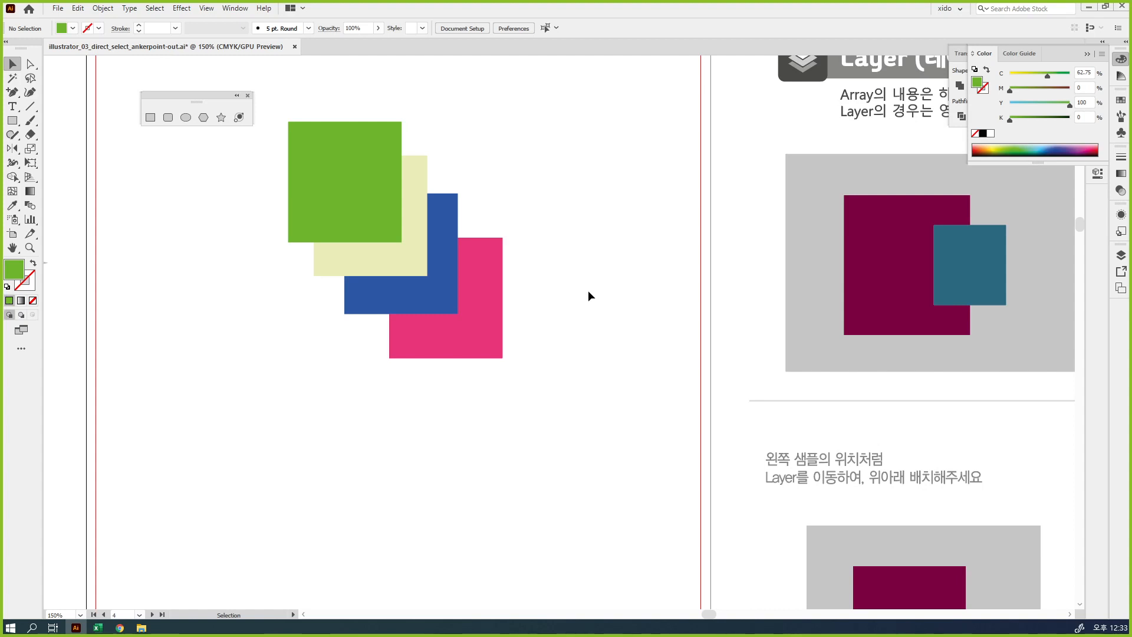
{"action": "left_click_drag", "start_coordinate": [542, 375], "coordinate": [321, 126]}
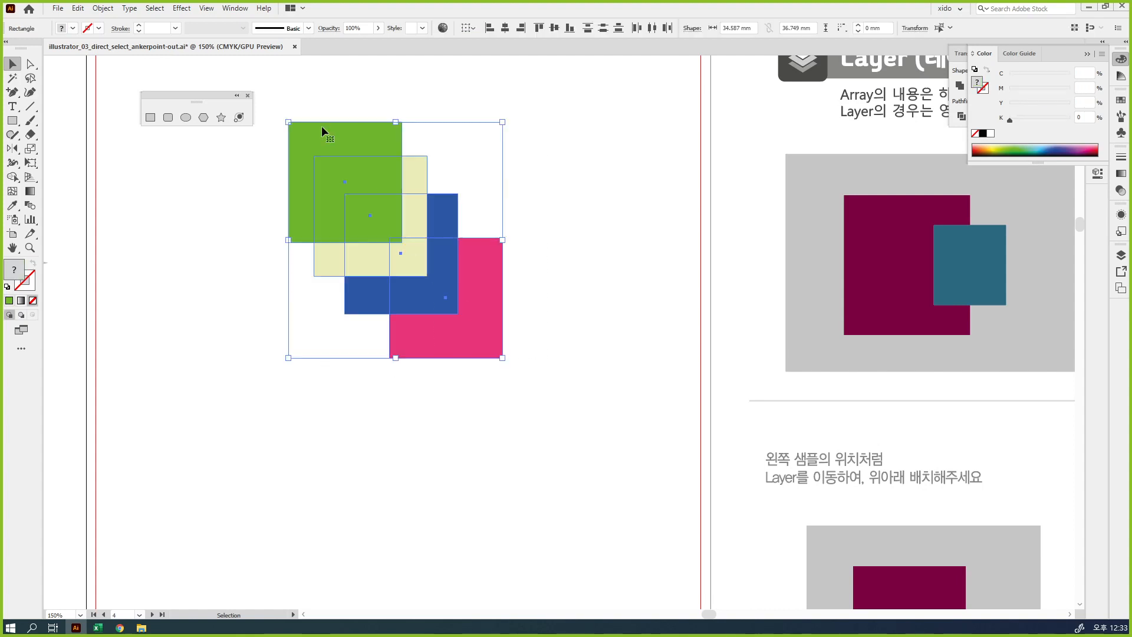
{"action": "key", "text": "Delete"}
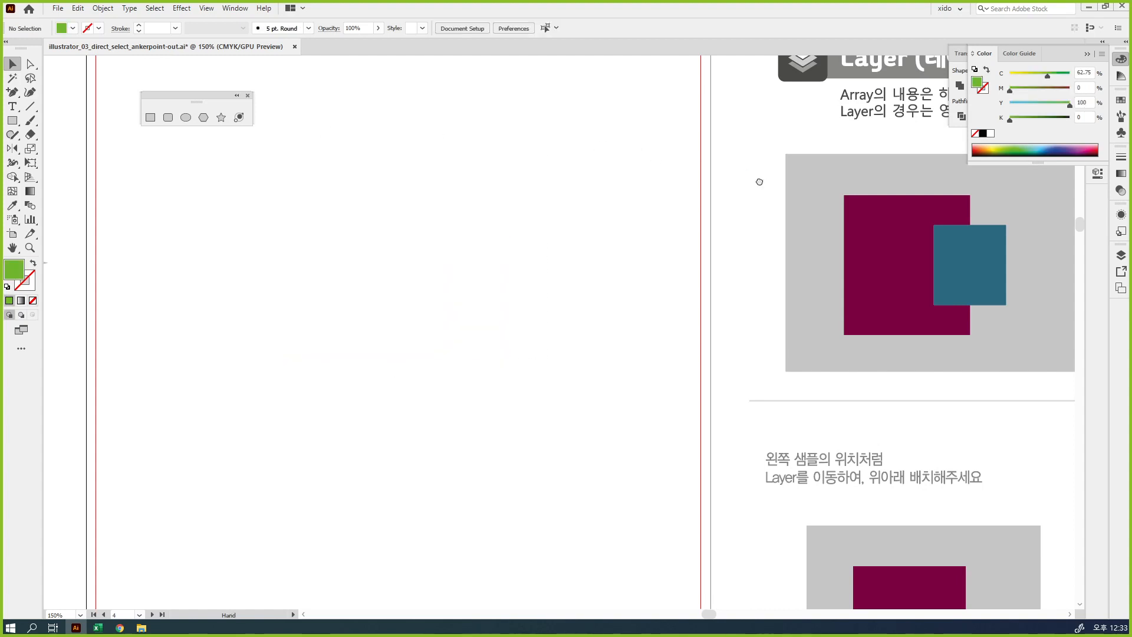
Close the floating shape tools and collapse the Color and Pathfinder panels to clear the view of the Layer page
{"action": "left_click_drag", "start_coordinate": [759, 182], "coordinate": [243, 261]}
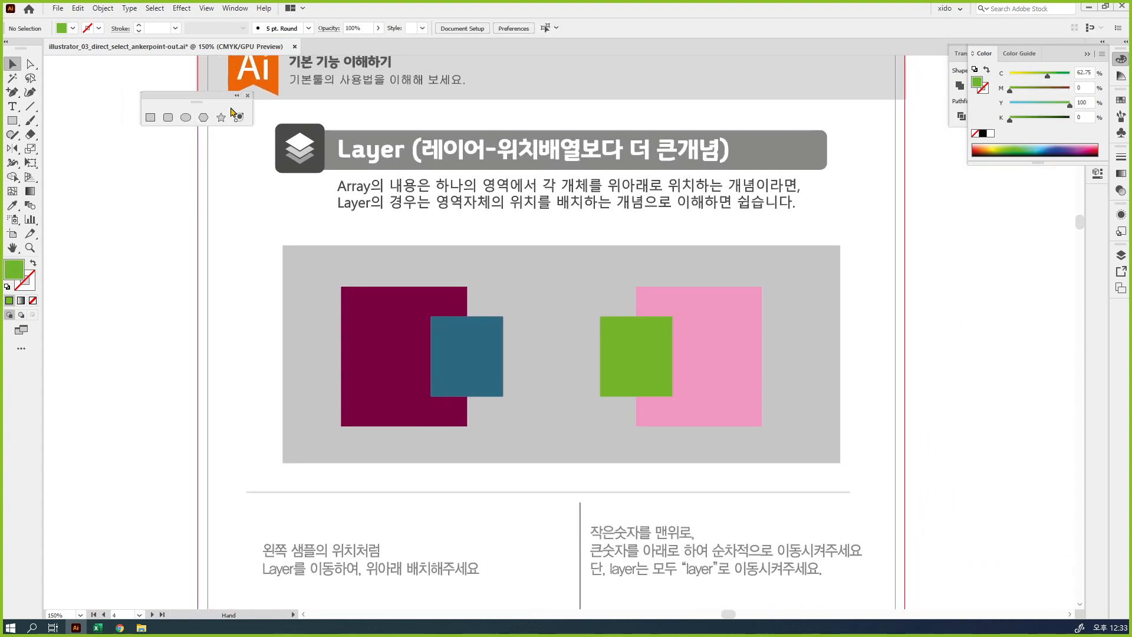
{"action": "left_click", "coordinate": [247, 95]}
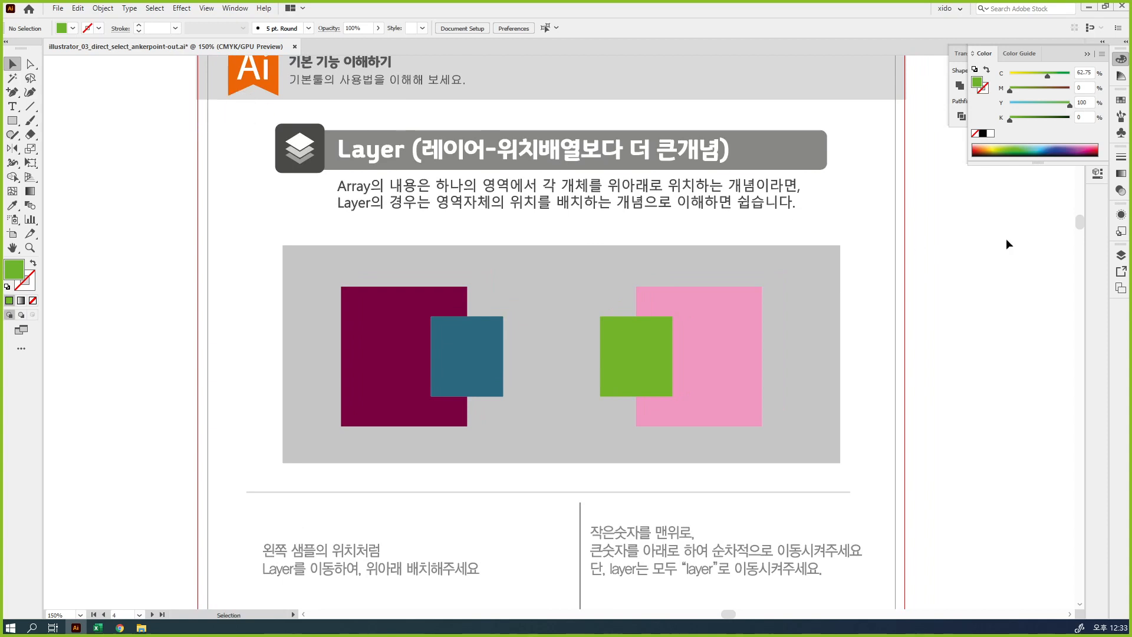
{"action": "left_click", "coordinate": [1121, 60]}
{"action": "left_click", "coordinate": [1098, 93]}
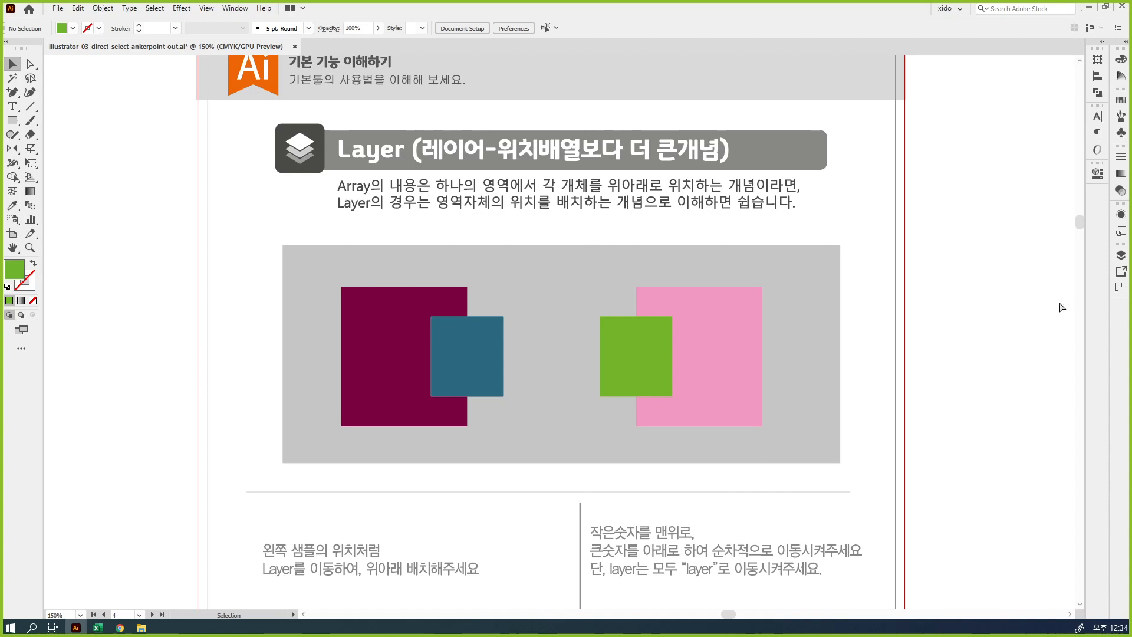
{"action": "key", "text": "ctrl"}
{"action": "left_click_drag", "start_coordinate": [913, 228], "coordinate": [1043, 308]}
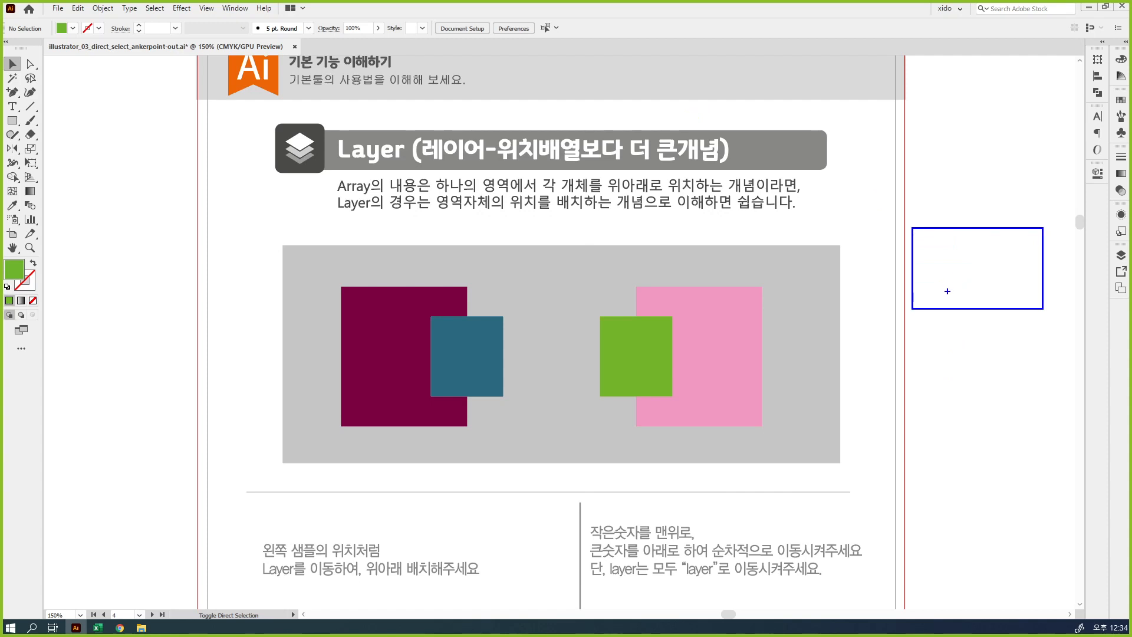
{"action": "mouse_move", "coordinate": [942, 294]}
{"action": "left_mouse_down"}
{"action": "mouse_move", "coordinate": [941, 308]}
{"action": "mouse_move", "coordinate": [971, 304]}
{"action": "mouse_move", "coordinate": [946, 274]}
{"action": "mouse_move", "coordinate": [962, 286]}
{"action": "mouse_move", "coordinate": [956, 279]}
{"action": "left_mouse_up"}
{"action": "mouse_move", "coordinate": [914, 311]}
{"action": "left_mouse_down"}
{"action": "mouse_move", "coordinate": [971, 403]}
{"action": "mouse_move", "coordinate": [1041, 404]}
{"action": "left_mouse_up"}
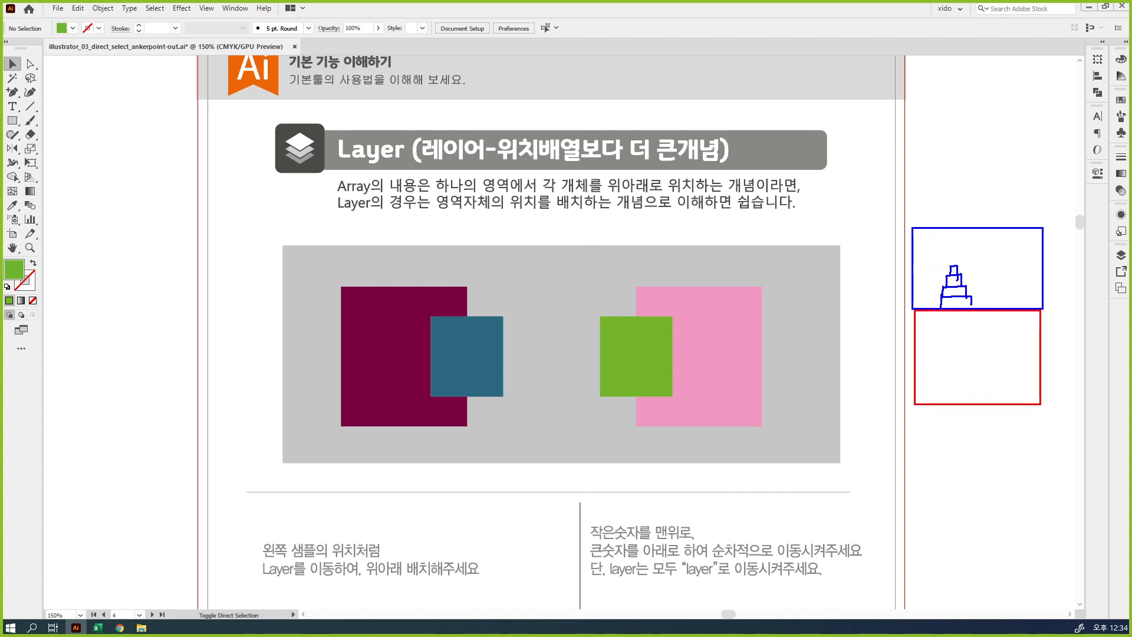
{"action": "left_click_drag", "start_coordinate": [917, 407], "coordinate": [1042, 487]}
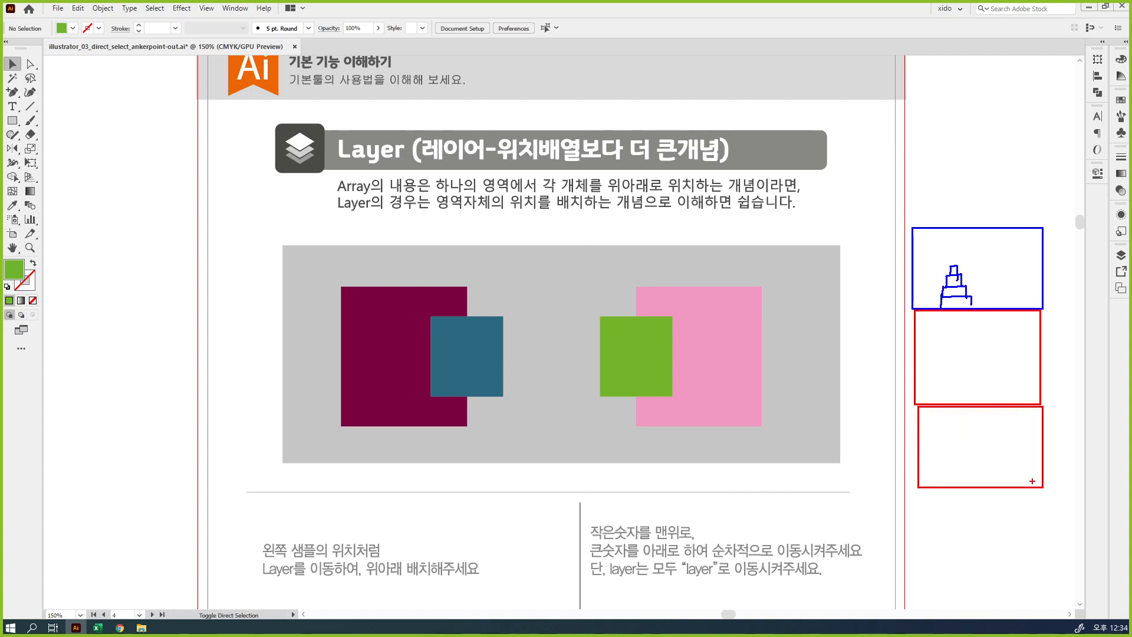
{"action": "left_click_drag", "start_coordinate": [912, 223], "coordinate": [1048, 133]}
{"action": "mouse_move", "coordinate": [911, 129]}
{"action": "left_mouse_down"}
{"action": "mouse_move", "coordinate": [1008, 97]}
{"action": "mouse_move", "coordinate": [1044, 37]}
{"action": "left_mouse_up"}
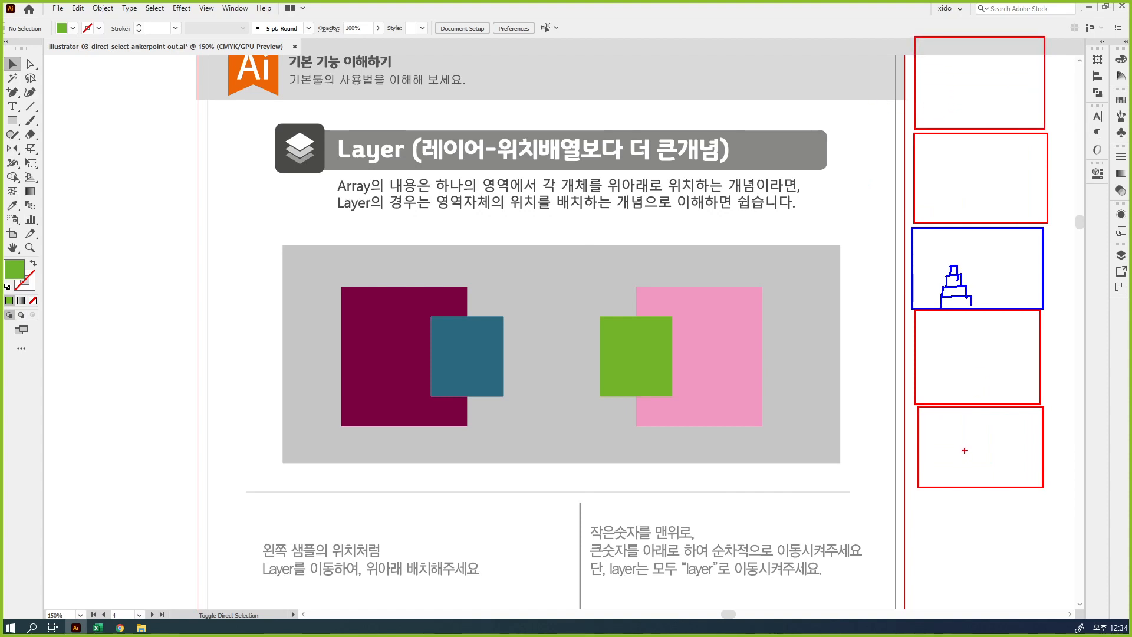
{"action": "left_click_drag", "start_coordinate": [965, 440], "coordinate": [965, 466]}
{"action": "mouse_move", "coordinate": [968, 446]}
{"action": "left_mouse_down"}
{"action": "mouse_move", "coordinate": [994, 442]}
{"action": "mouse_move", "coordinate": [978, 466]}
{"action": "mouse_move", "coordinate": [995, 452]}
{"action": "left_mouse_up"}
{"action": "mouse_move", "coordinate": [963, 354]}
{"action": "left_mouse_down"}
{"action": "mouse_move", "coordinate": [962, 368]}
{"action": "mouse_move", "coordinate": [978, 368]}
{"action": "left_mouse_up"}
{"action": "mouse_move", "coordinate": [980, 351]}
{"action": "left_mouse_down"}
{"action": "mouse_move", "coordinate": [1004, 347]}
{"action": "mouse_move", "coordinate": [987, 371]}
{"action": "left_mouse_up"}
{"action": "left_click_drag", "start_coordinate": [987, 361], "coordinate": [1002, 360]}
{"action": "left_click_drag", "start_coordinate": [997, 263], "coordinate": [999, 281]}
{"action": "mouse_move", "coordinate": [1013, 261]}
{"action": "left_mouse_down"}
{"action": "mouse_move", "coordinate": [1027, 259]}
{"action": "mouse_move", "coordinate": [1017, 283]}
{"action": "left_mouse_up"}
{"action": "left_click_drag", "start_coordinate": [1018, 272], "coordinate": [1026, 270]}
{"action": "mouse_move", "coordinate": [996, 174]}
{"action": "left_mouse_down"}
{"action": "mouse_move", "coordinate": [986, 184]}
{"action": "mouse_move", "coordinate": [998, 189]}
{"action": "left_mouse_up"}
{"action": "mouse_move", "coordinate": [992, 178]}
{"action": "left_mouse_down"}
{"action": "mouse_move", "coordinate": [991, 199]}
{"action": "mouse_move", "coordinate": [1019, 174]}
{"action": "left_mouse_up"}
{"action": "mouse_move", "coordinate": [1005, 178]}
{"action": "left_mouse_down"}
{"action": "mouse_move", "coordinate": [1004, 201]}
{"action": "mouse_move", "coordinate": [1021, 184]}
{"action": "left_mouse_up"}
{"action": "mouse_move", "coordinate": [972, 63]}
{"action": "left_mouse_down"}
{"action": "mouse_move", "coordinate": [978, 95]}
{"action": "mouse_move", "coordinate": [987, 71]}
{"action": "left_mouse_up"}
{"action": "mouse_move", "coordinate": [983, 75]}
{"action": "left_mouse_down"}
{"action": "mouse_move", "coordinate": [1006, 65]}
{"action": "mouse_move", "coordinate": [996, 95]}
{"action": "mouse_move", "coordinate": [1015, 73]}
{"action": "left_mouse_up"}
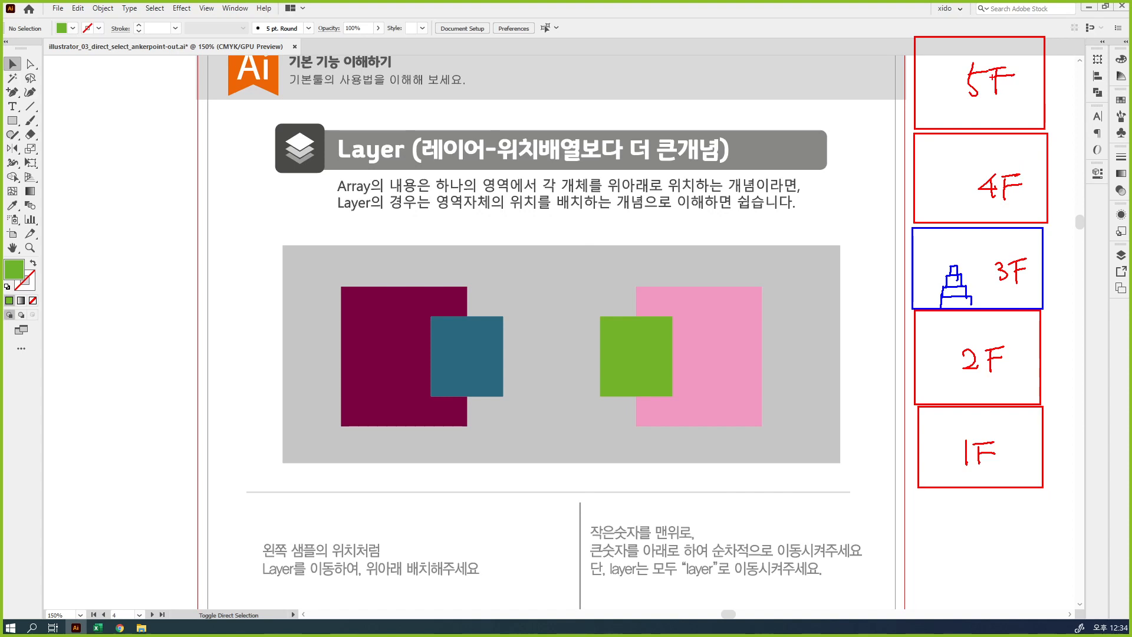
{"action": "mouse_move", "coordinate": [972, 291]}
{"action": "left_mouse_down"}
{"action": "mouse_move", "coordinate": [922, 242]}
{"action": "mouse_move", "coordinate": [979, 240]}
{"action": "mouse_move", "coordinate": [990, 275]}
{"action": "mouse_move", "coordinate": [978, 289]}
{"action": "mouse_move", "coordinate": [932, 284]}
{"action": "mouse_move", "coordinate": [983, 295]}
{"action": "left_mouse_up"}
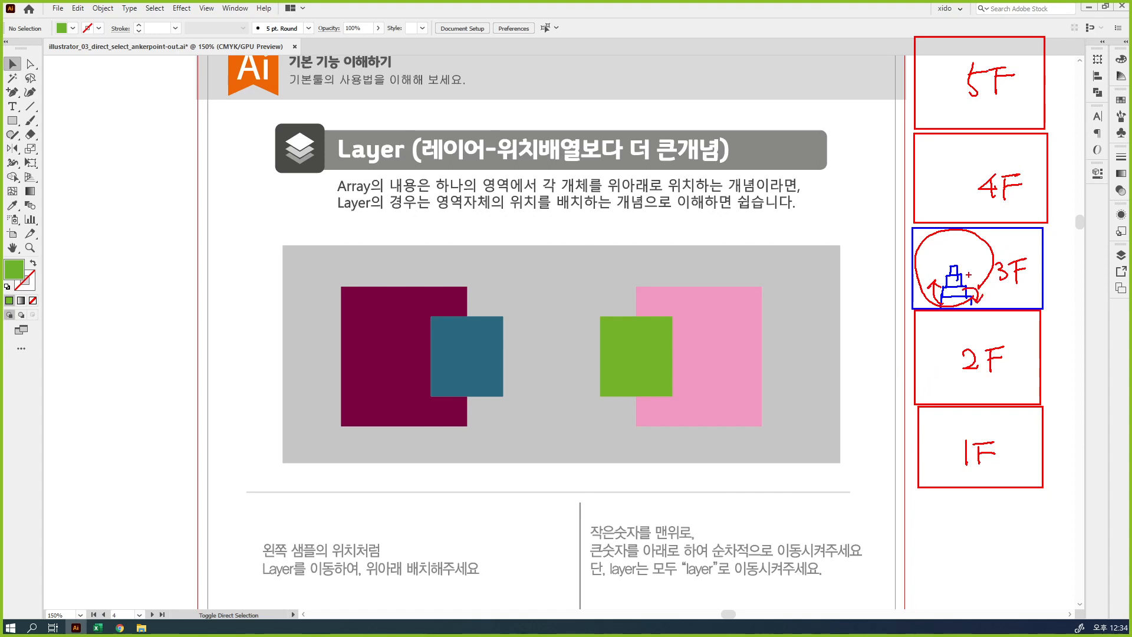
{"action": "mouse_move", "coordinate": [955, 278]}
{"action": "left_mouse_down"}
{"action": "mouse_move", "coordinate": [949, 259]}
{"action": "mouse_move", "coordinate": [967, 272]}
{"action": "left_mouse_up"}
{"action": "mouse_move", "coordinate": [955, 101]}
{"action": "left_mouse_down"}
{"action": "mouse_move", "coordinate": [931, 101]}
{"action": "mouse_move", "coordinate": [951, 79]}
{"action": "mouse_move", "coordinate": [954, 104]}
{"action": "left_mouse_up"}
{"action": "mouse_move", "coordinate": [948, 257]}
{"action": "left_mouse_down"}
{"action": "mouse_move", "coordinate": [903, 206]}
{"action": "mouse_move", "coordinate": [907, 136]}
{"action": "mouse_move", "coordinate": [947, 115]}
{"action": "left_mouse_up"}
{"action": "mouse_move", "coordinate": [1045, 244]}
{"action": "left_mouse_down"}
{"action": "mouse_move", "coordinate": [1063, 240]}
{"action": "mouse_move", "coordinate": [1061, 137]}
{"action": "left_mouse_up"}
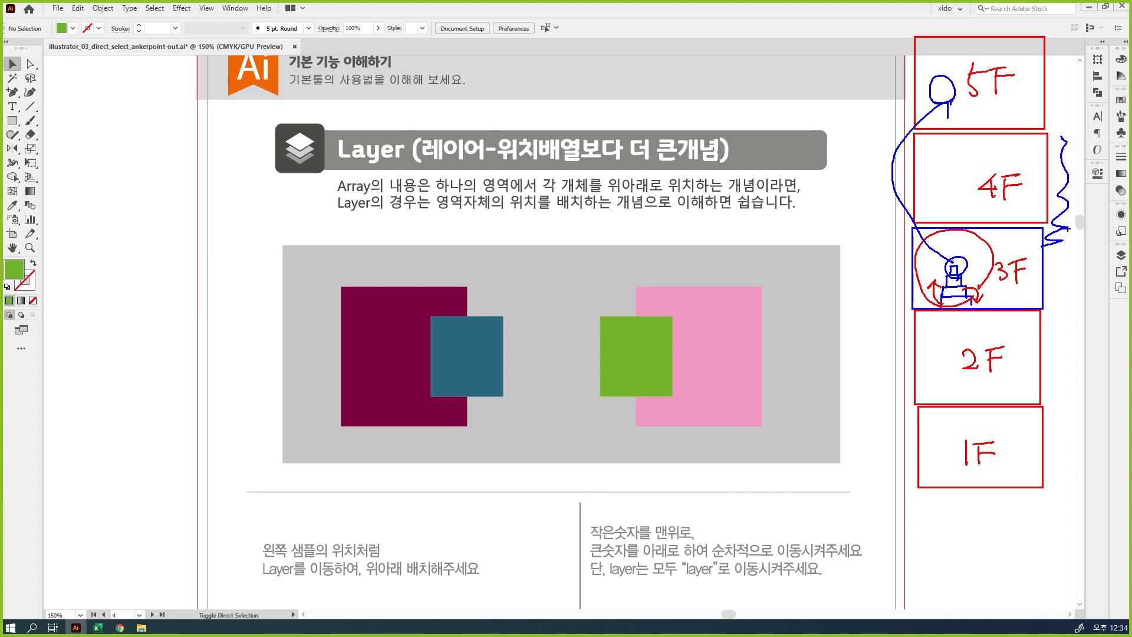
{"action": "key", "text": "ctrl+z"}
{"action": "left_click", "coordinate": [1050, 260]}
{"action": "left_click_drag", "start_coordinate": [1052, 259], "coordinate": [1061, 81]}
{"action": "mouse_move", "coordinate": [1048, 97]}
{"action": "left_mouse_down"}
{"action": "mouse_move", "coordinate": [1061, 81]}
{"action": "mouse_move", "coordinate": [1074, 93]}
{"action": "left_mouse_up"}
{"action": "left_click", "coordinate": [1064, 73]}
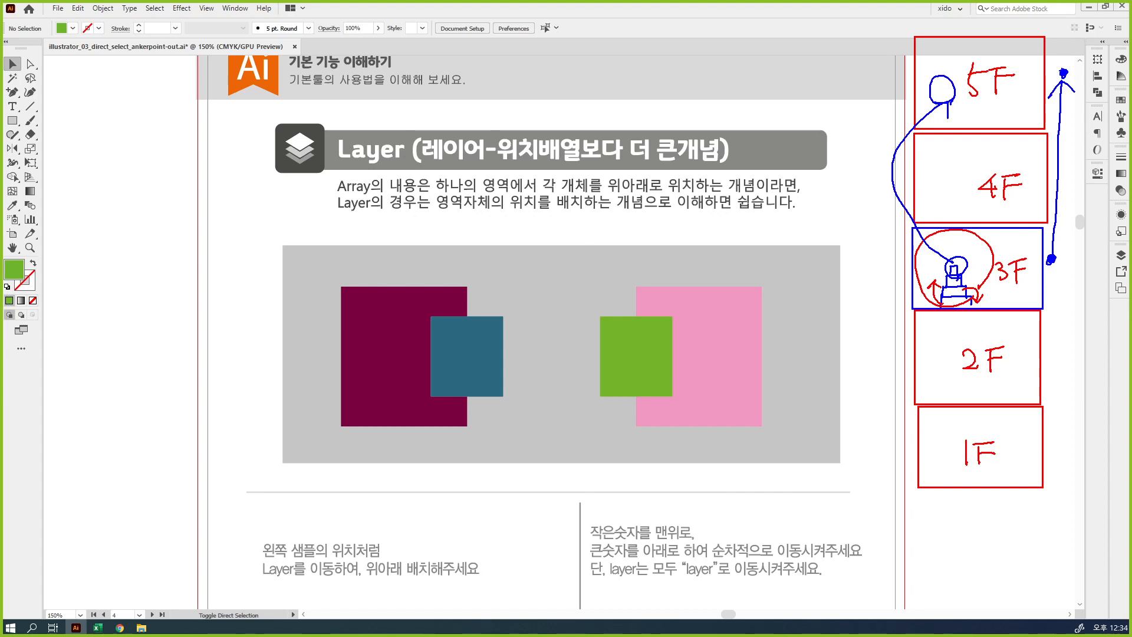
{"action": "mouse_move", "coordinate": [747, 413]}
{"action": "left_mouse_down"}
{"action": "mouse_move", "coordinate": [377, 408]}
{"action": "mouse_move", "coordinate": [860, 212]}
{"action": "mouse_move", "coordinate": [693, 506]}
{"action": "left_mouse_up"}
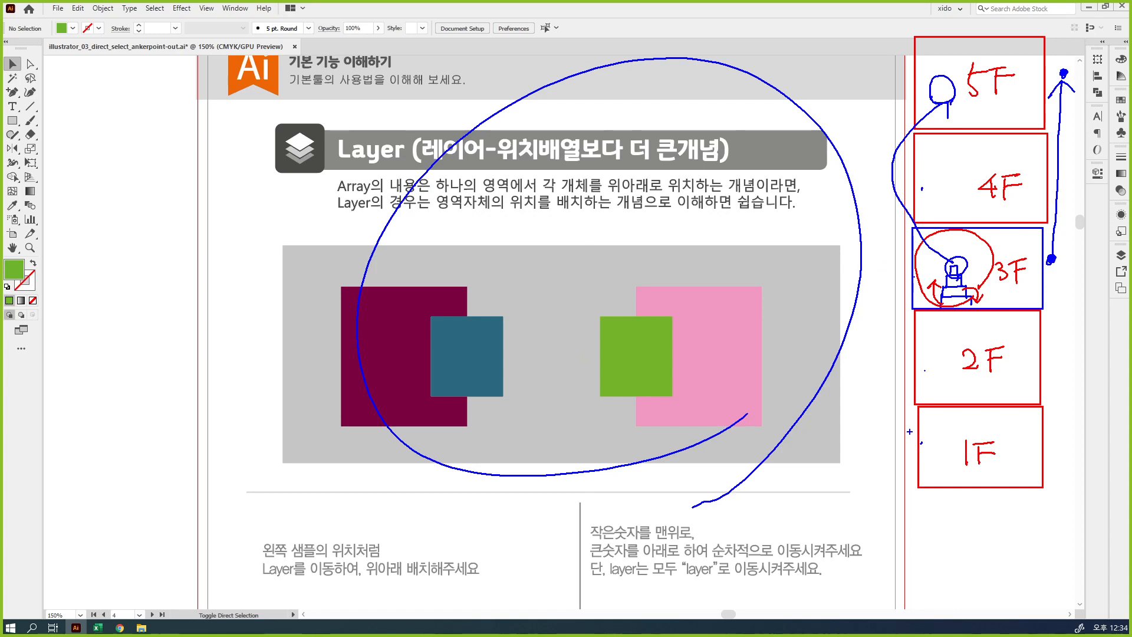
{"action": "mouse_move", "coordinate": [902, 58]}
{"action": "left_mouse_down"}
{"action": "mouse_move", "coordinate": [890, 91]}
{"action": "mouse_move", "coordinate": [872, 472]}
{"action": "left_mouse_up"}
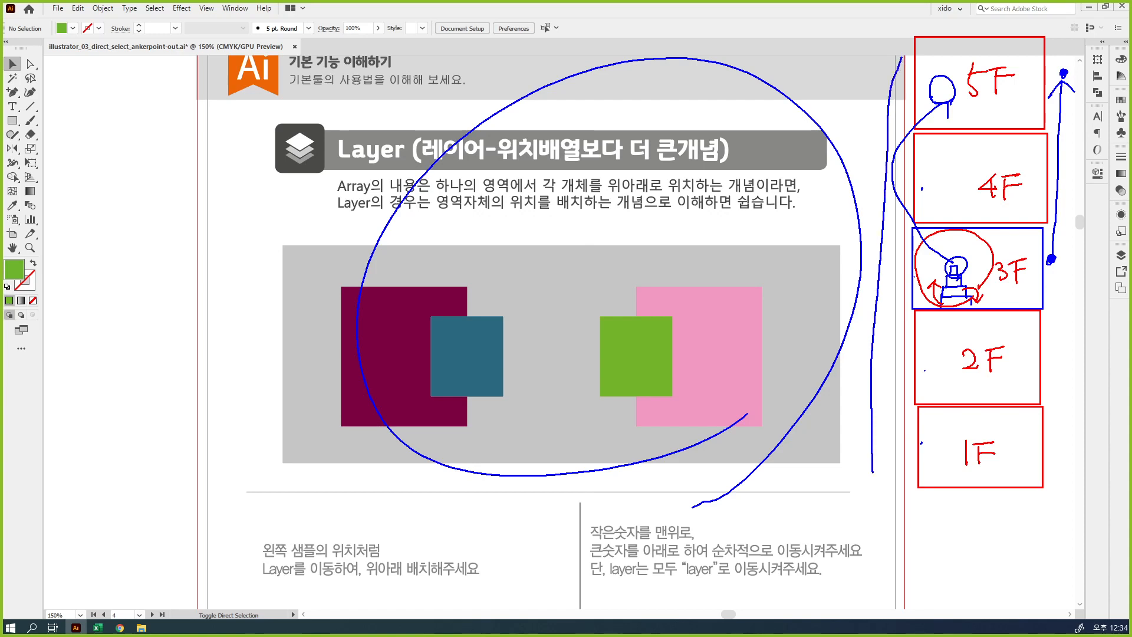
{"action": "mouse_move", "coordinate": [944, 307]}
{"action": "left_mouse_down"}
{"action": "mouse_move", "coordinate": [913, 282]}
{"action": "mouse_move", "coordinate": [919, 245]}
{"action": "mouse_move", "coordinate": [1003, 283]}
{"action": "mouse_move", "coordinate": [980, 307]}
{"action": "left_mouse_up"}
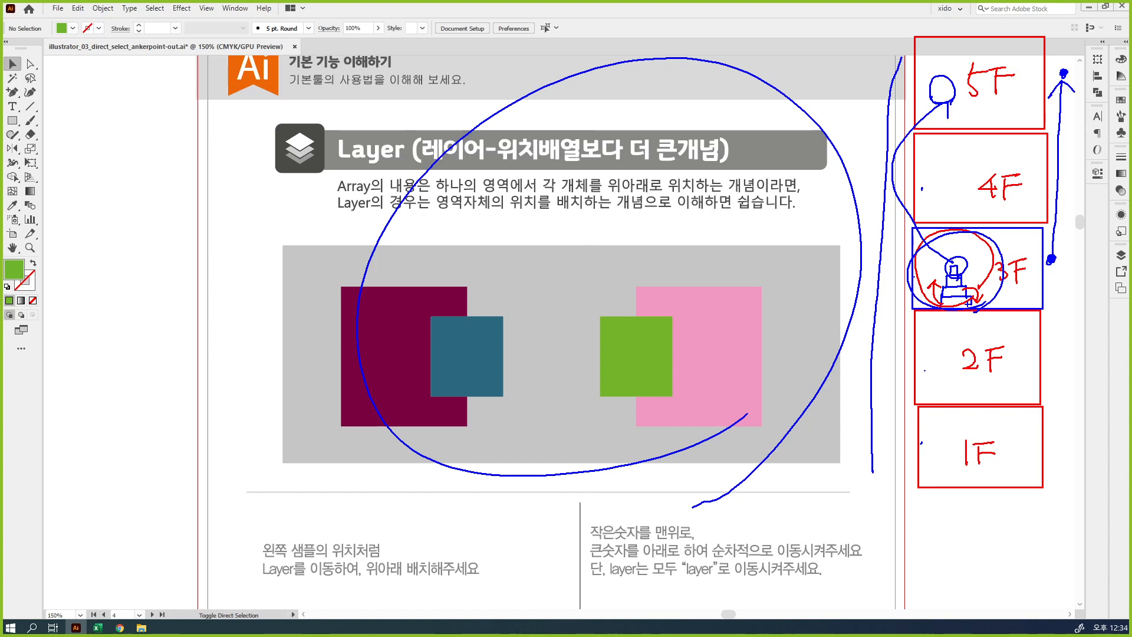
{"action": "key", "text": "Escape"}
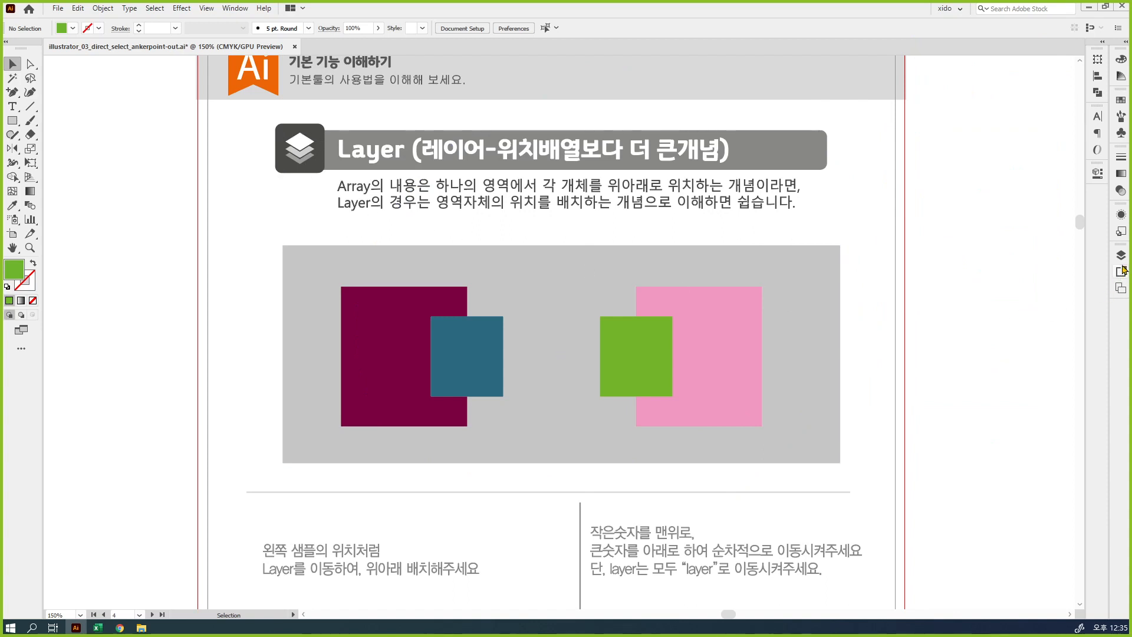
Undock the Layers panel, expand it to show the full layer list, and place it beside the gray sample area
{"action": "left_click_drag", "start_coordinate": [1123, 260], "coordinate": [758, 219]}
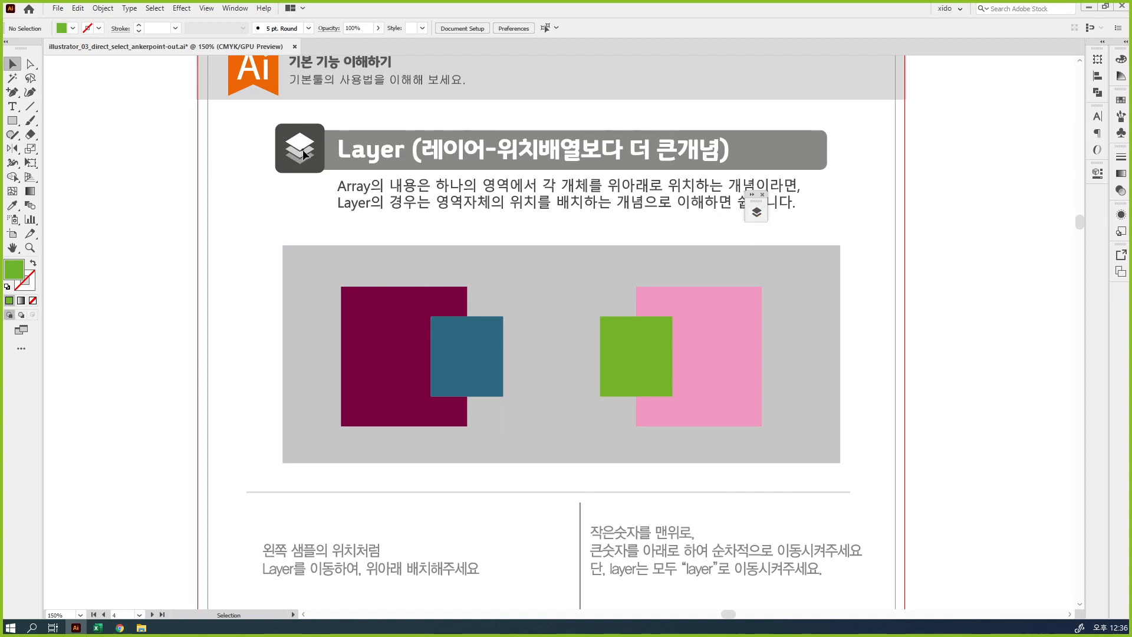
{"action": "left_click_drag", "start_coordinate": [765, 209], "coordinate": [877, 210]}
{"action": "left_click", "coordinate": [784, 212]}
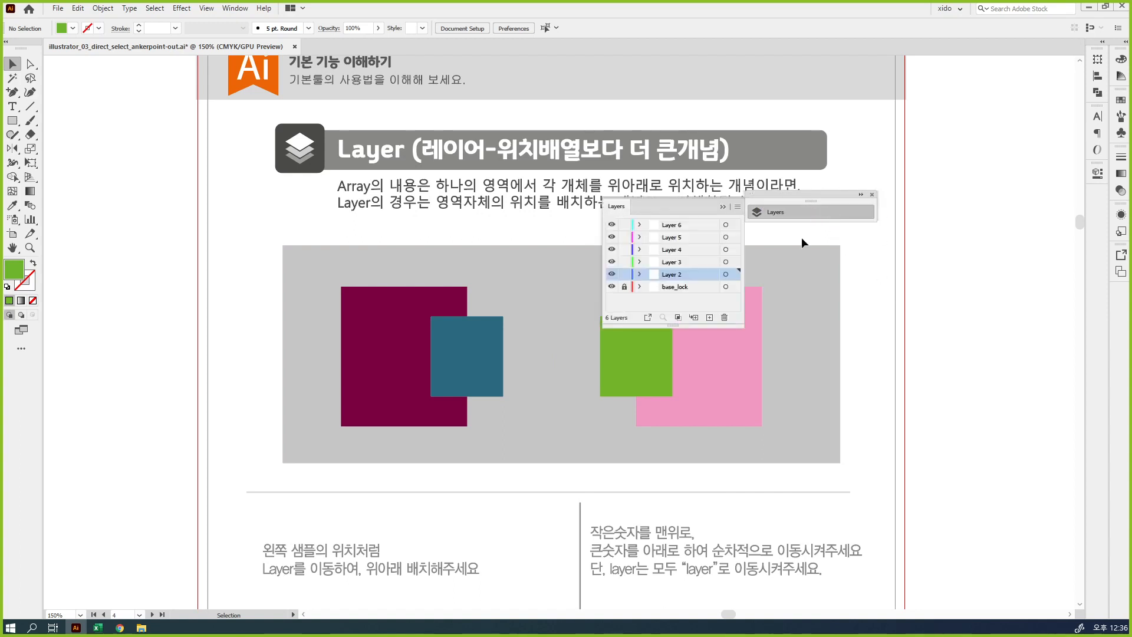
{"action": "left_click", "coordinate": [861, 201]}
{"action": "left_click_drag", "start_coordinate": [842, 202], "coordinate": [757, 108]}
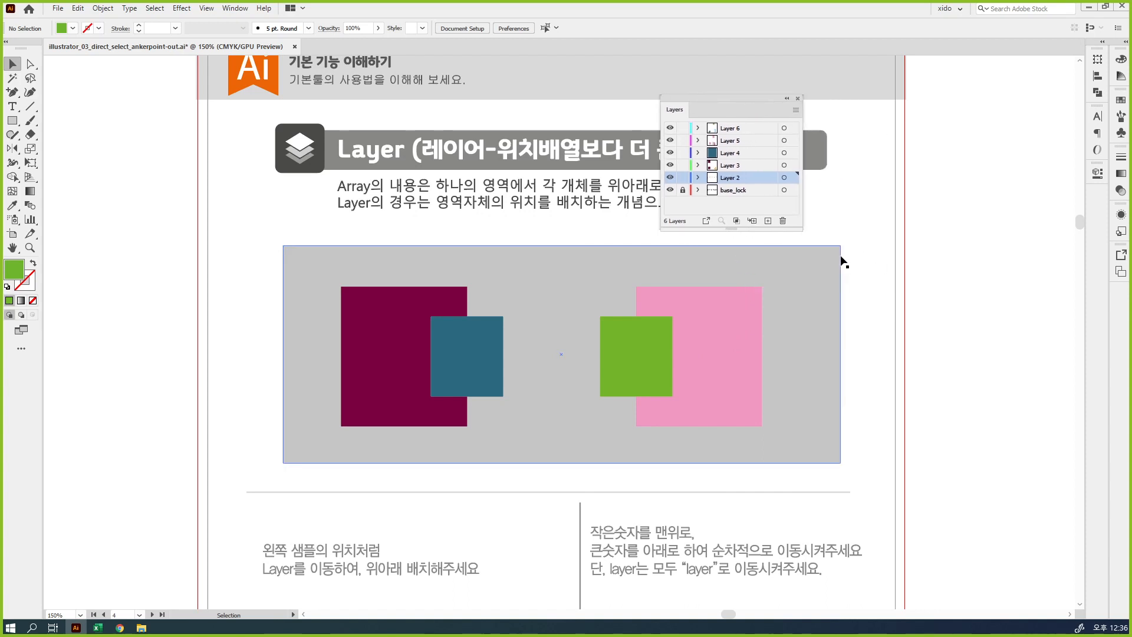
{"action": "key", "text": "a"}
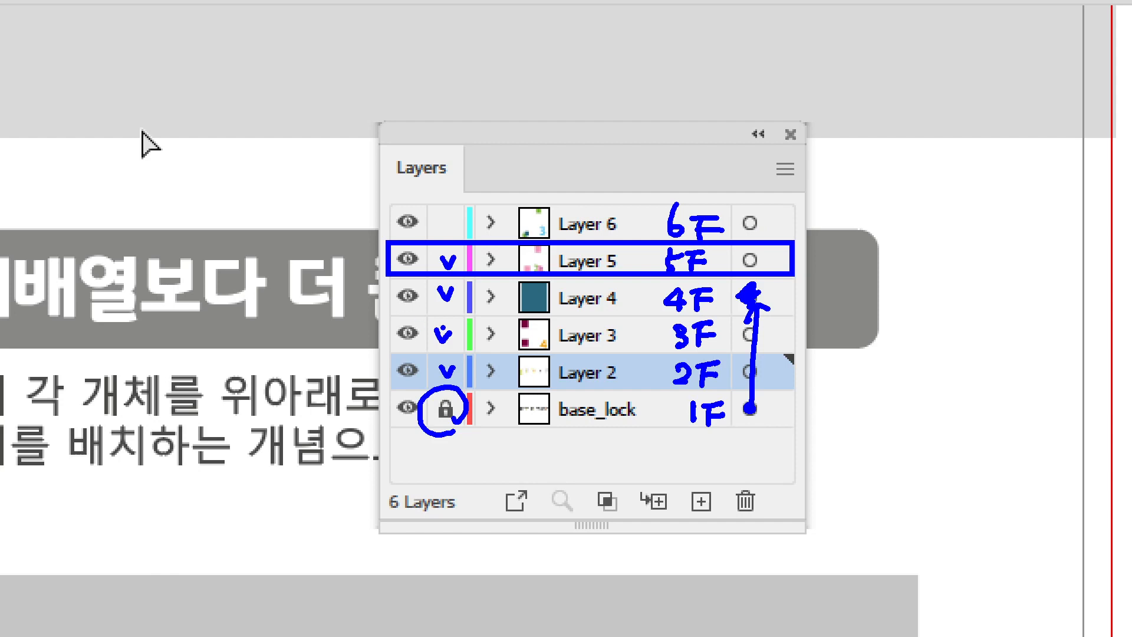
{"action": "left_click_drag", "start_coordinate": [419, 246], "coordinate": [392, 271]}
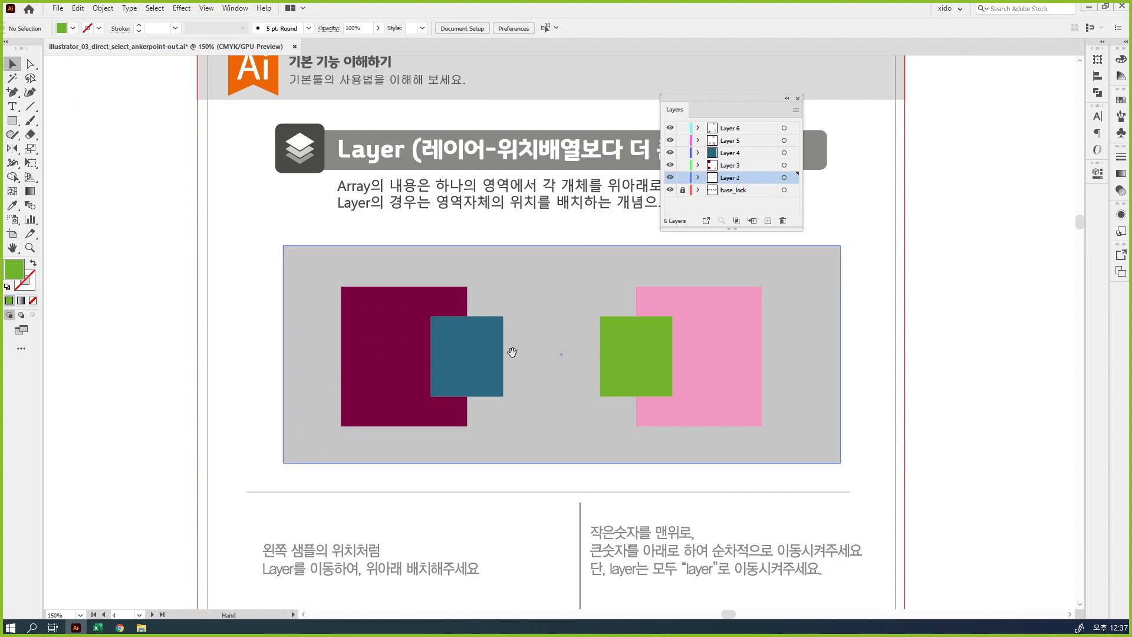
{"action": "left_click_drag", "start_coordinate": [511, 352], "coordinate": [440, 209]}
{"action": "left_click_drag", "start_coordinate": [708, 101], "coordinate": [824, 145]}
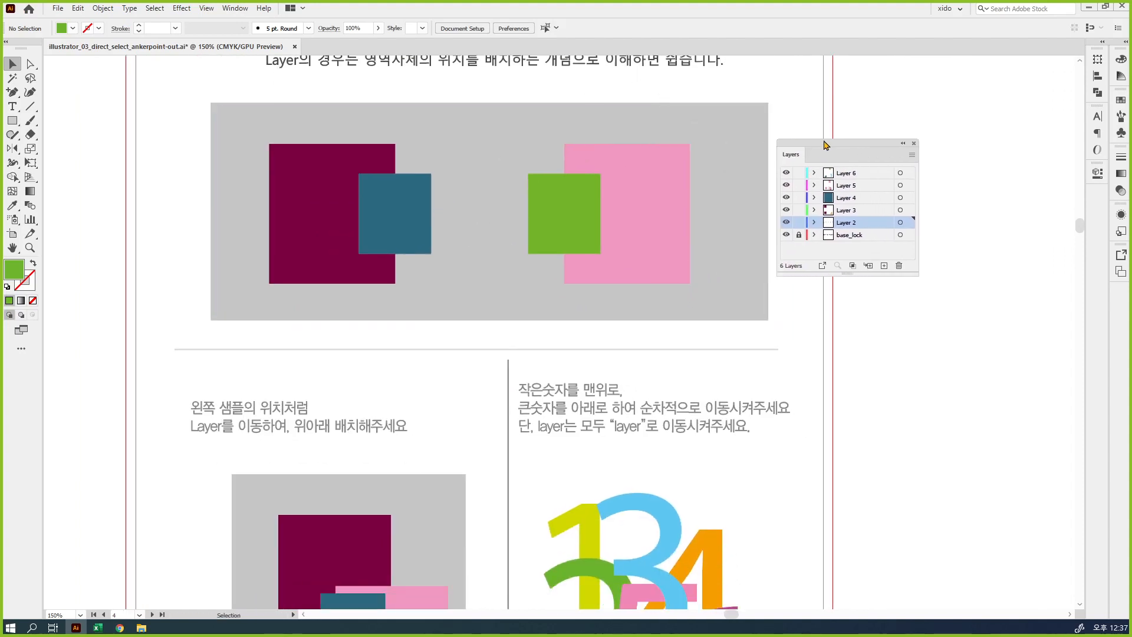
Select the teal rectangle and compare its selection outline colour with the highlighted layer's colour and selection marker in the Layers panel
{"action": "left_click", "coordinate": [400, 215]}
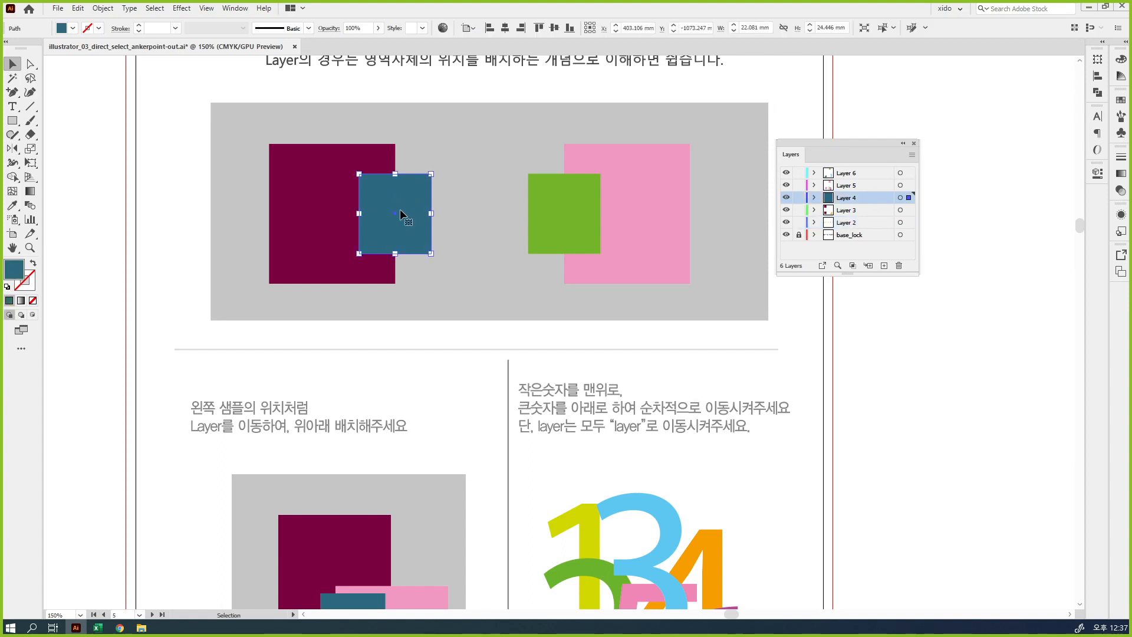
{"action": "key", "text": "ctrl"}
{"action": "mouse_move", "coordinate": [413, 225]}
{"action": "left_mouse_down"}
{"action": "mouse_move", "coordinate": [376, 223]}
{"action": "mouse_move", "coordinate": [399, 187]}
{"action": "mouse_move", "coordinate": [418, 224]}
{"action": "left_mouse_up"}
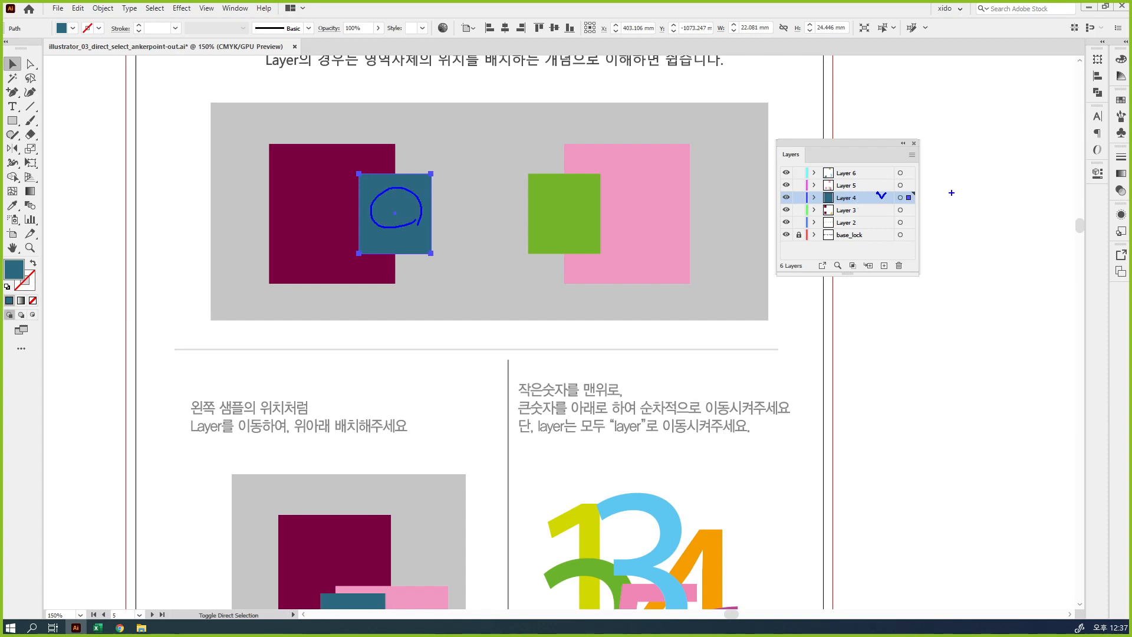
{"action": "left_click_drag", "start_coordinate": [918, 195], "coordinate": [903, 200]}
{"action": "mouse_move", "coordinate": [424, 177]}
{"action": "left_mouse_down"}
{"action": "mouse_move", "coordinate": [436, 165]}
{"action": "mouse_move", "coordinate": [442, 177]}
{"action": "left_mouse_up"}
{"action": "mouse_move", "coordinate": [437, 248]}
{"action": "left_mouse_down"}
{"action": "mouse_move", "coordinate": [348, 250]}
{"action": "mouse_move", "coordinate": [366, 252]}
{"action": "left_mouse_up"}
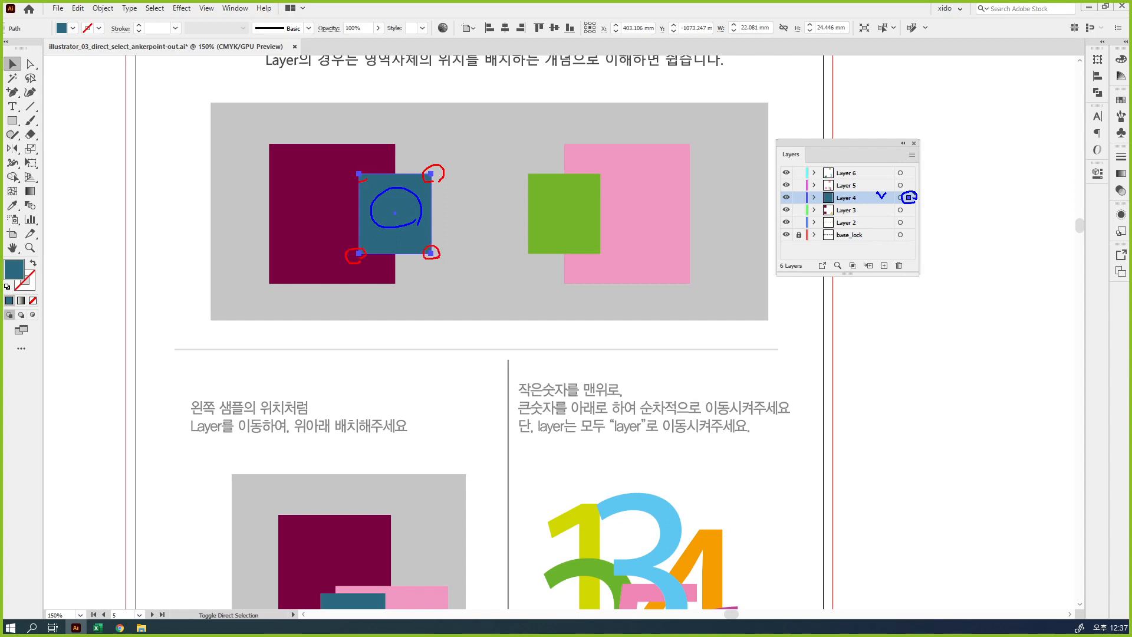
{"action": "mouse_move", "coordinate": [364, 180]}
{"action": "left_mouse_down"}
{"action": "mouse_move", "coordinate": [365, 168]}
{"action": "mouse_move", "coordinate": [370, 177]}
{"action": "left_mouse_up"}
{"action": "mouse_move", "coordinate": [383, 173]}
{"action": "left_mouse_down"}
{"action": "mouse_move", "coordinate": [424, 174]}
{"action": "mouse_move", "coordinate": [431, 235]}
{"action": "left_mouse_up"}
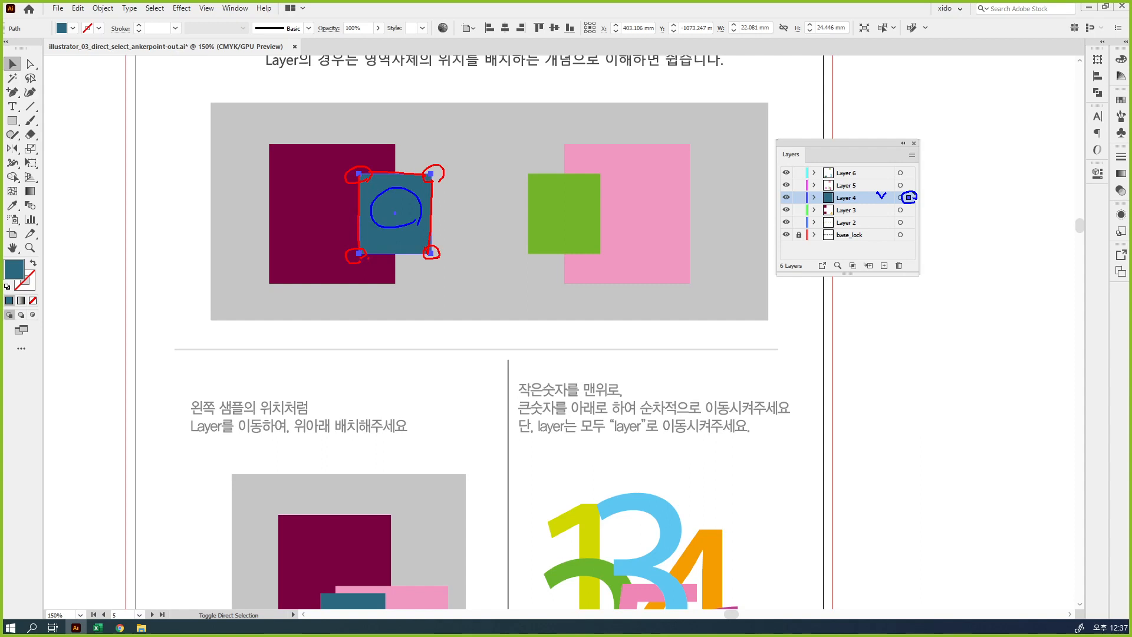
{"action": "left_click_drag", "start_coordinate": [370, 258], "coordinate": [421, 256]}
{"action": "left_click_drag", "start_coordinate": [804, 193], "coordinate": [811, 204]}
{"action": "key", "text": "Escape"}
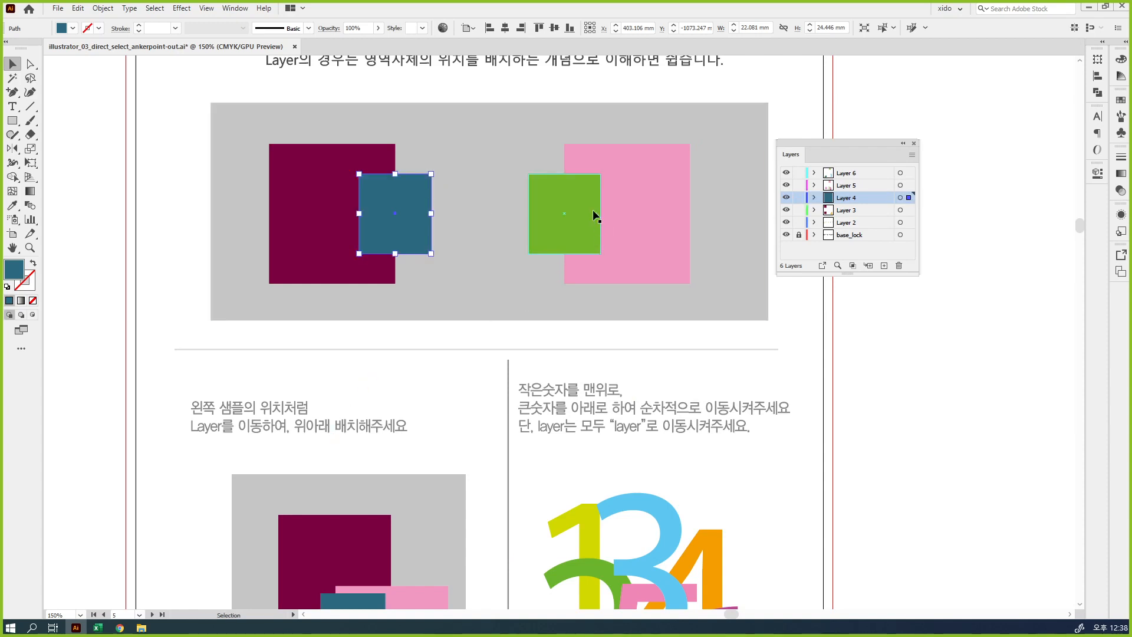
Select the green rectangle and match its outline colour to the corresponding layer's colour and selection marker
{"action": "left_click", "coordinate": [563, 218]}
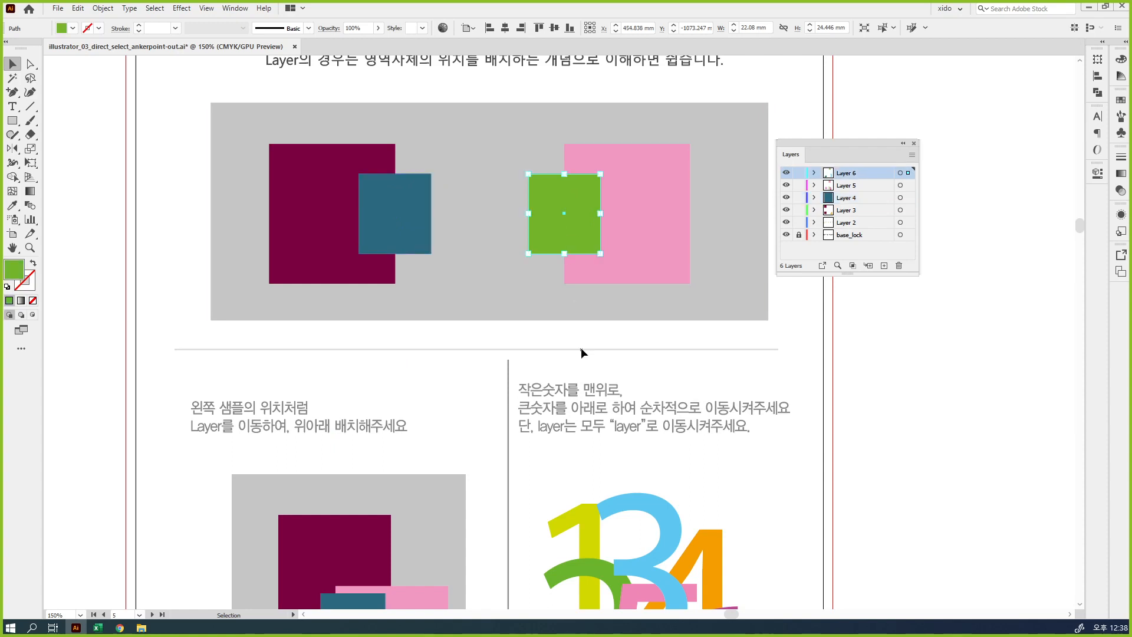
{"action": "key", "text": "ctrl+2"}
{"action": "mouse_move", "coordinate": [608, 251]}
{"action": "left_mouse_down"}
{"action": "mouse_move", "coordinate": [603, 262]}
{"action": "mouse_move", "coordinate": [606, 244]}
{"action": "mouse_move", "coordinate": [610, 253]}
{"action": "mouse_move", "coordinate": [584, 217]}
{"action": "left_mouse_up"}
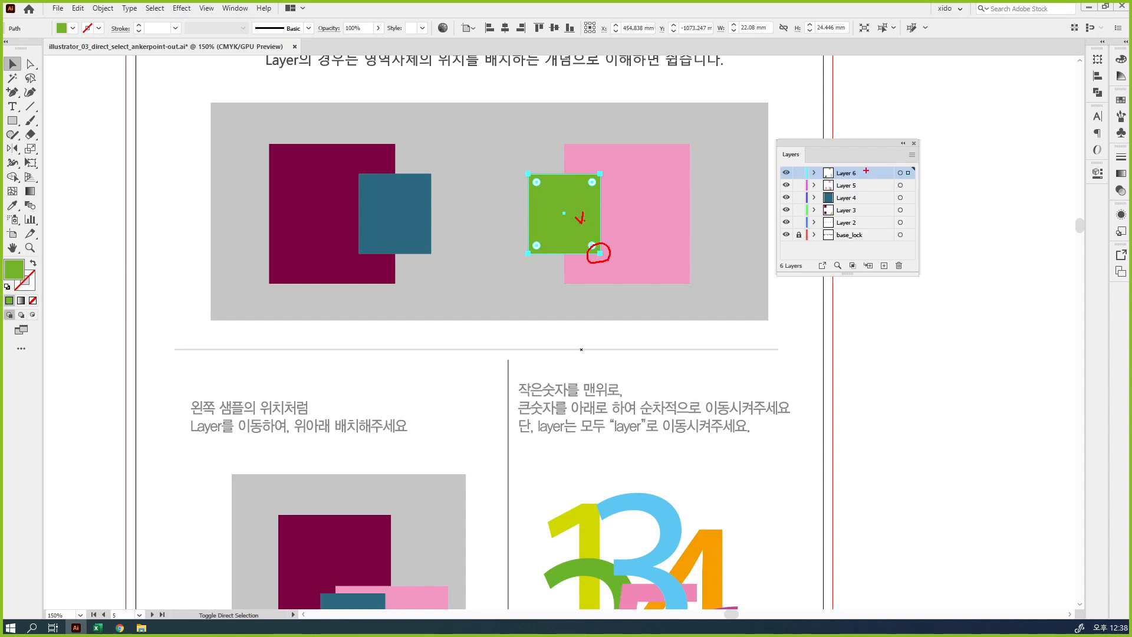
{"action": "left_click_drag", "start_coordinate": [866, 170], "coordinate": [917, 166]}
{"action": "mouse_move", "coordinate": [641, 224]}
{"action": "left_mouse_down"}
{"action": "mouse_move", "coordinate": [703, 195]}
{"action": "mouse_move", "coordinate": [807, 179]}
{"action": "left_mouse_up"}
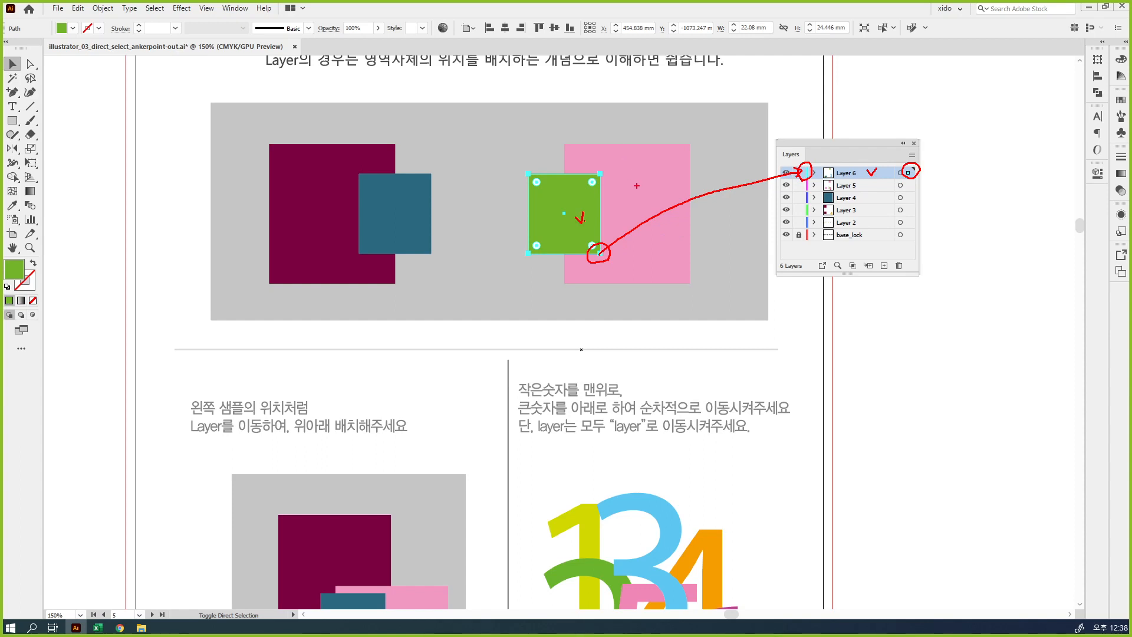
{"action": "key", "text": "Escape"}
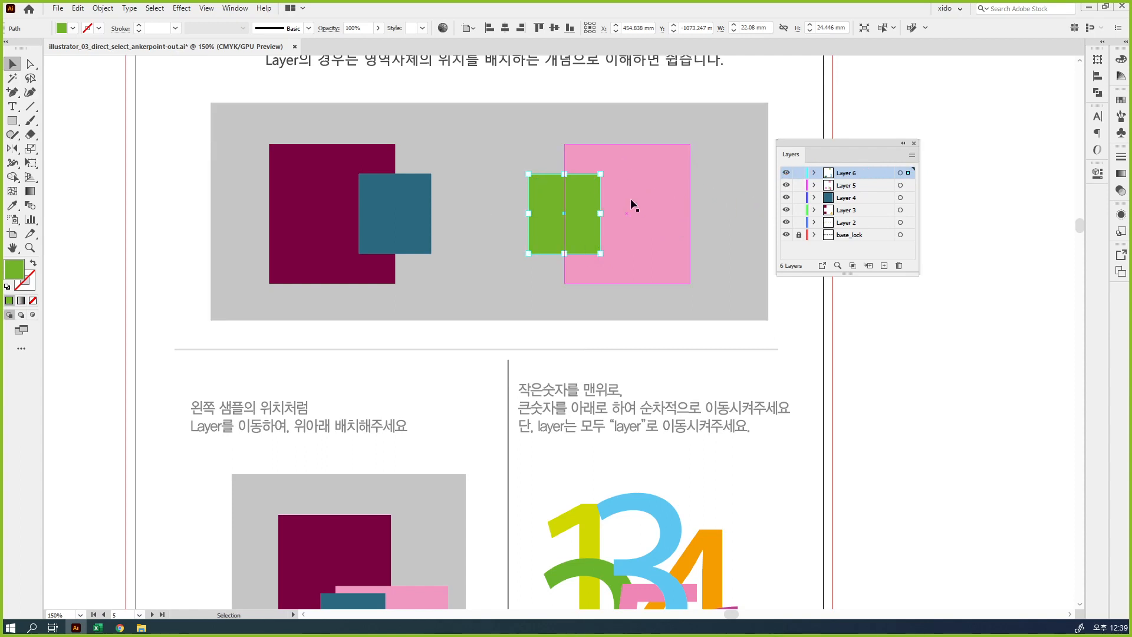
Select the large pink rectangle and check its outline colour against the layer that holds it
{"action": "left_click", "coordinate": [631, 198]}
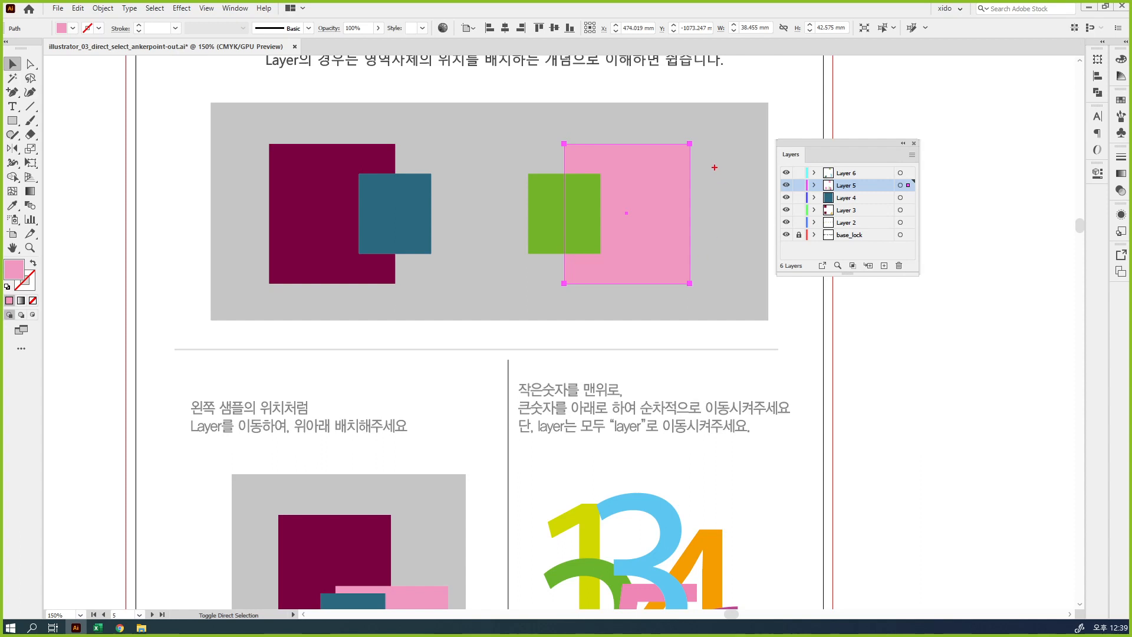
{"action": "mouse_move", "coordinate": [701, 152]}
{"action": "left_mouse_down"}
{"action": "mouse_move", "coordinate": [678, 143]}
{"action": "mouse_move", "coordinate": [686, 132]}
{"action": "mouse_move", "coordinate": [701, 151]}
{"action": "left_mouse_up"}
{"action": "mouse_move", "coordinate": [814, 189]}
{"action": "left_mouse_down"}
{"action": "mouse_move", "coordinate": [801, 175]}
{"action": "mouse_move", "coordinate": [813, 186]}
{"action": "mouse_move", "coordinate": [878, 182]}
{"action": "left_mouse_up"}
{"action": "left_click_drag", "start_coordinate": [913, 175], "coordinate": [905, 192]}
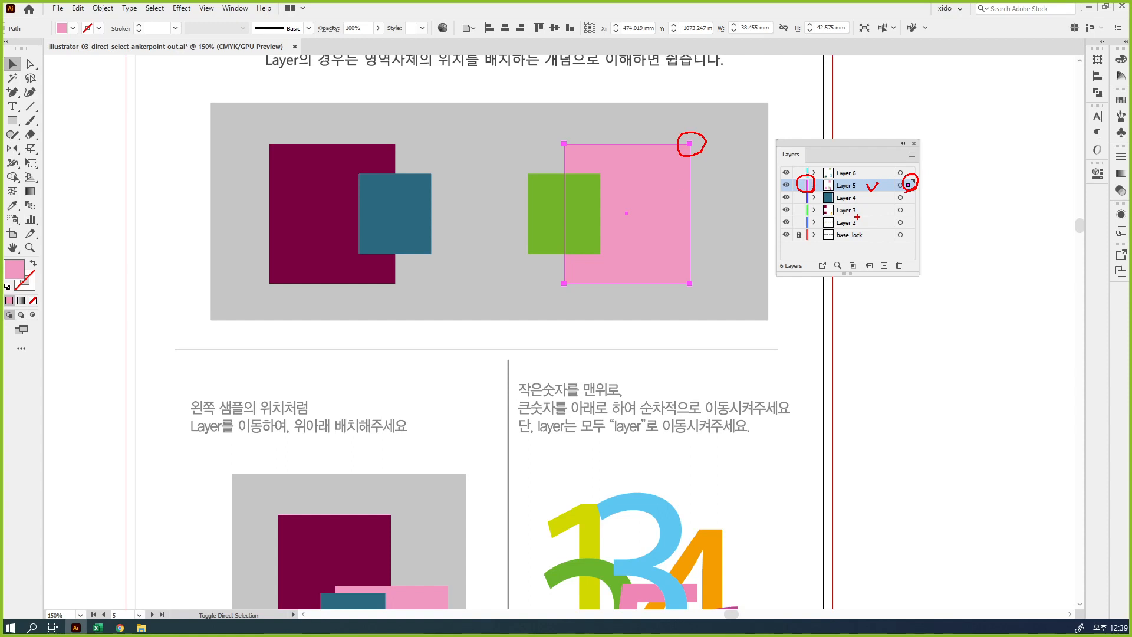
{"action": "key", "text": "Escape"}
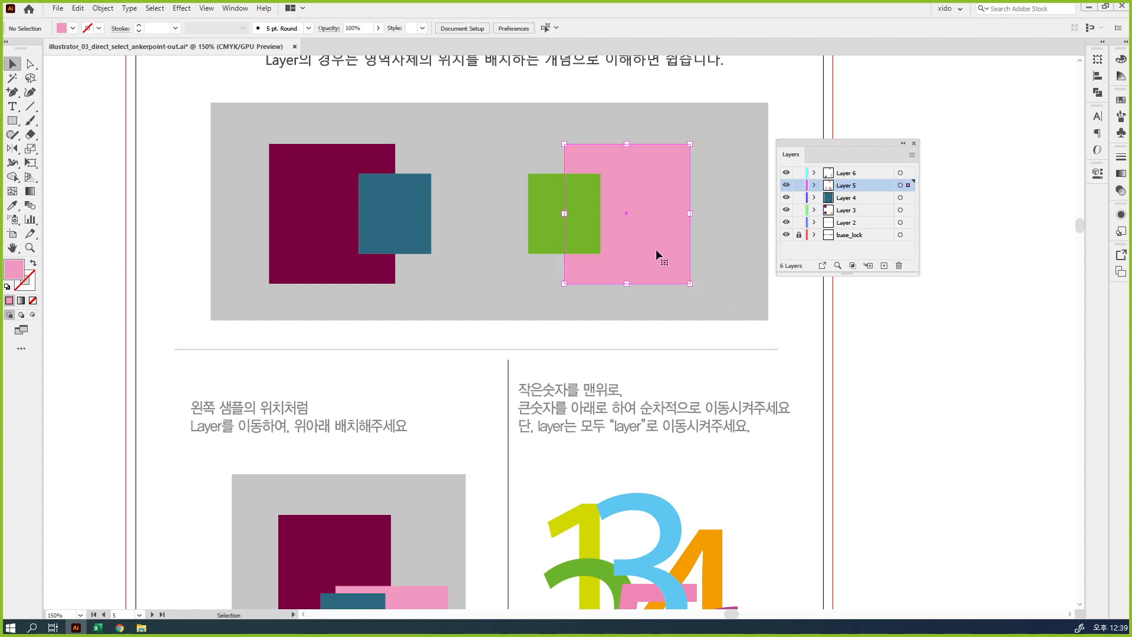
Add the green, teal and maroon rectangles and the gray background to the pink rectangle's selection
{"action": "left_click", "coordinate": [538, 210], "text": "shift"}
{"action": "left_click", "coordinate": [414, 227], "text": "shift"}
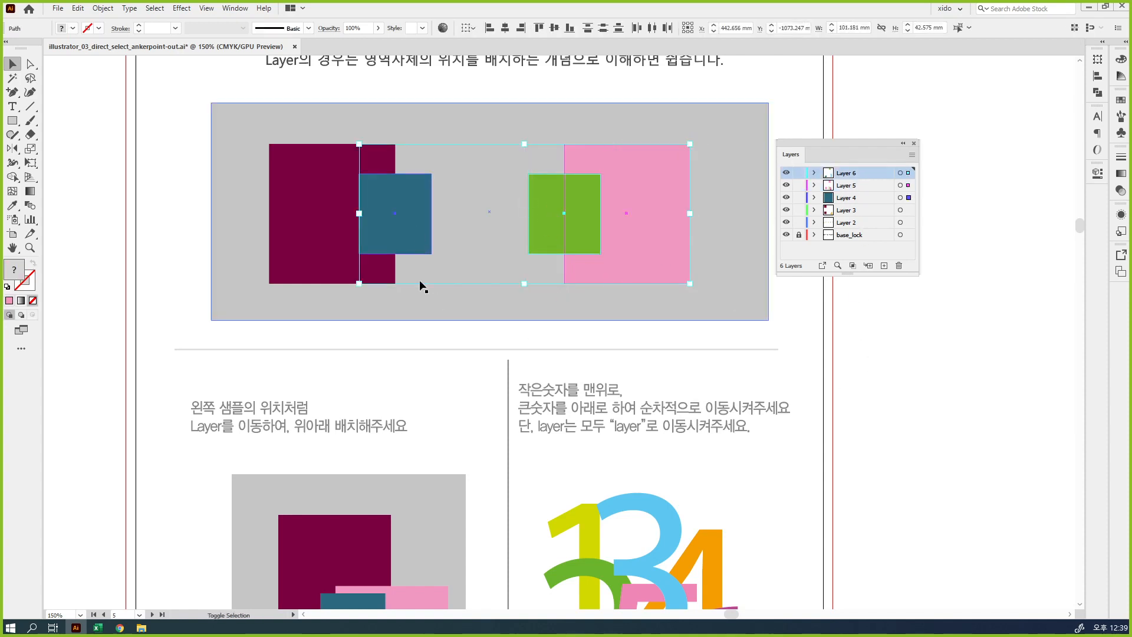
{"action": "left_click", "coordinate": [333, 213], "text": "shift"}
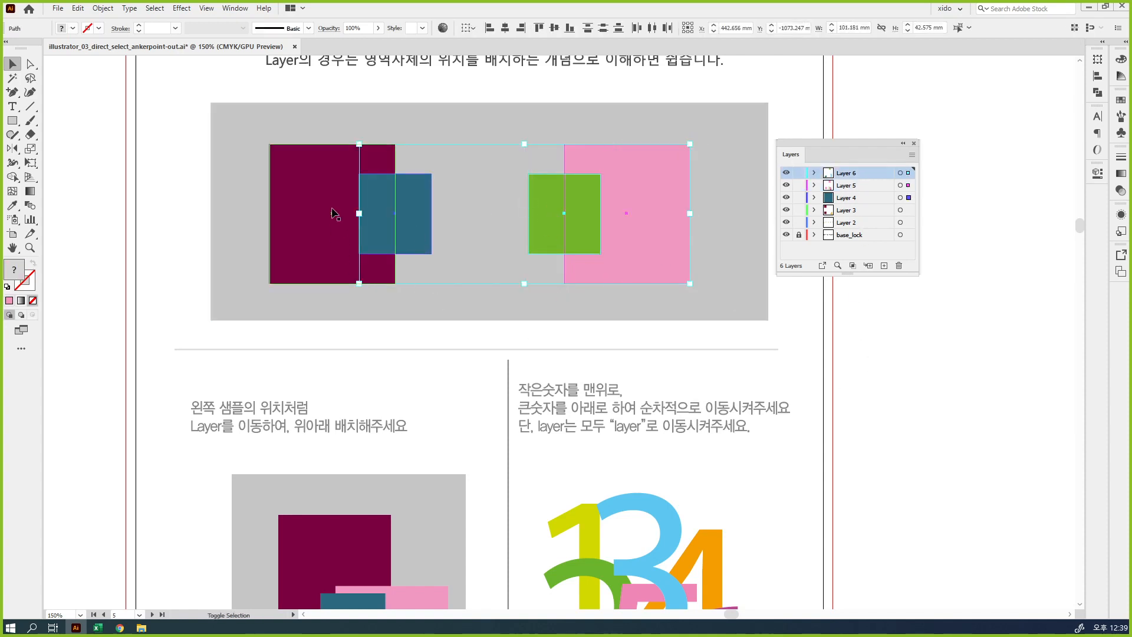
{"action": "left_click", "coordinate": [748, 272], "text": "shift"}
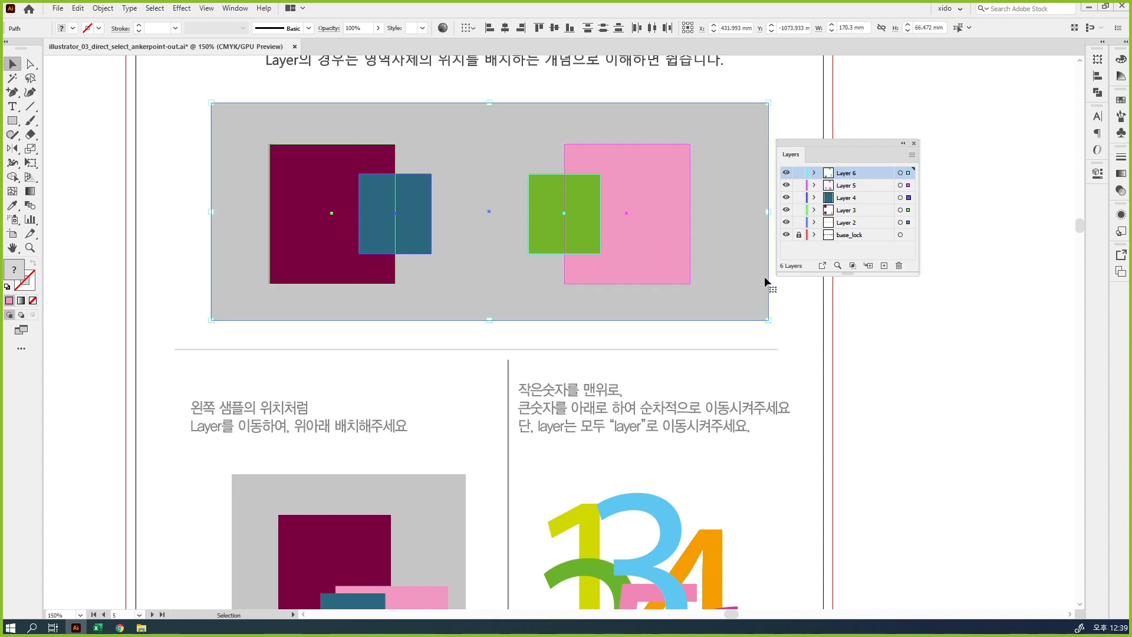
Examine the selected objects' outline colours against the colour bars and selection markers of Layer 6 through Layer 2, and deselect everything
{"action": "key", "text": "ctrl"}
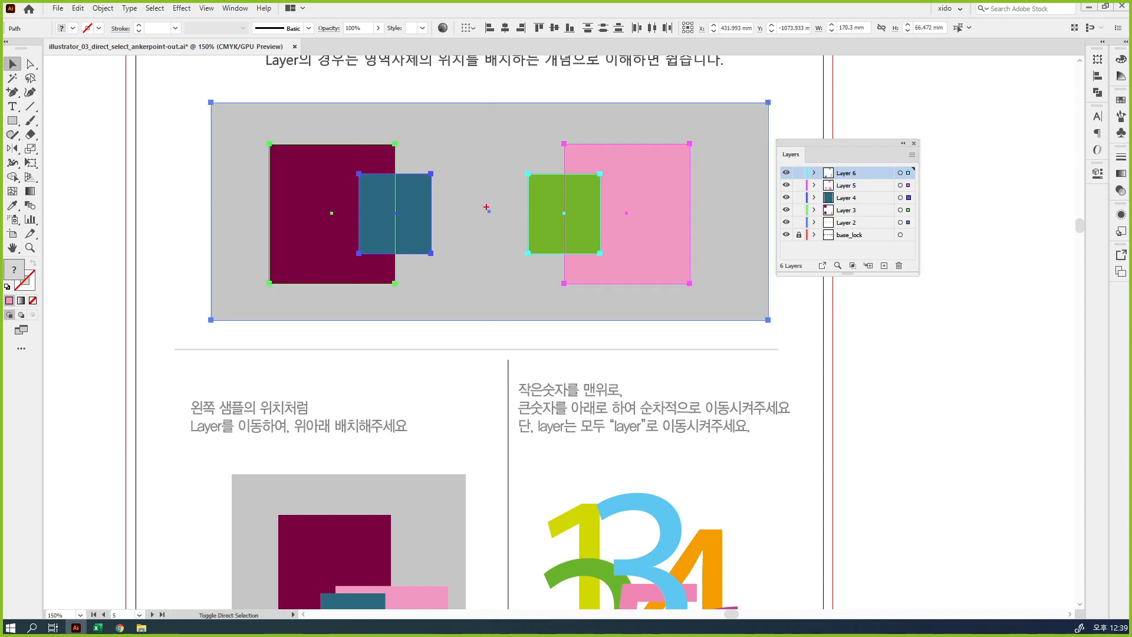
{"action": "mouse_move", "coordinate": [548, 182]}
{"action": "left_mouse_down"}
{"action": "mouse_move", "coordinate": [534, 161]}
{"action": "mouse_move", "coordinate": [537, 181]}
{"action": "left_mouse_up"}
{"action": "left_click_drag", "start_coordinate": [580, 152], "coordinate": [583, 148]}
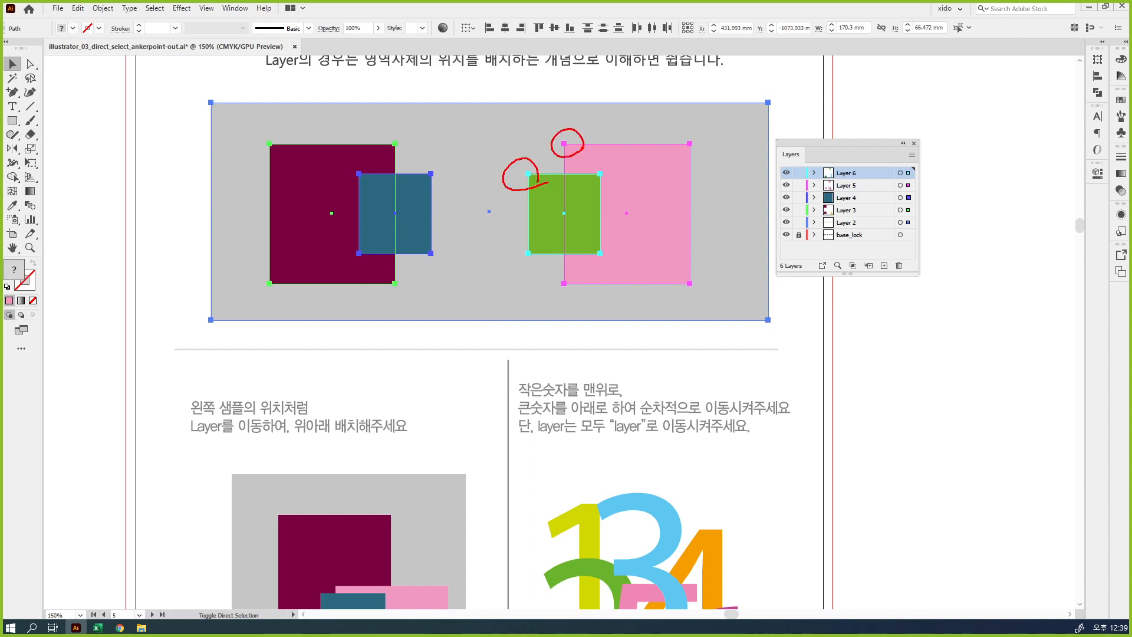
{"action": "left_click_drag", "start_coordinate": [756, 110], "coordinate": [777, 116]}
{"action": "left_click_drag", "start_coordinate": [877, 171], "coordinate": [871, 236]}
{"action": "mouse_move", "coordinate": [876, 172]}
{"action": "left_mouse_down"}
{"action": "mouse_move", "coordinate": [872, 231]}
{"action": "mouse_move", "coordinate": [878, 162]}
{"action": "left_mouse_up"}
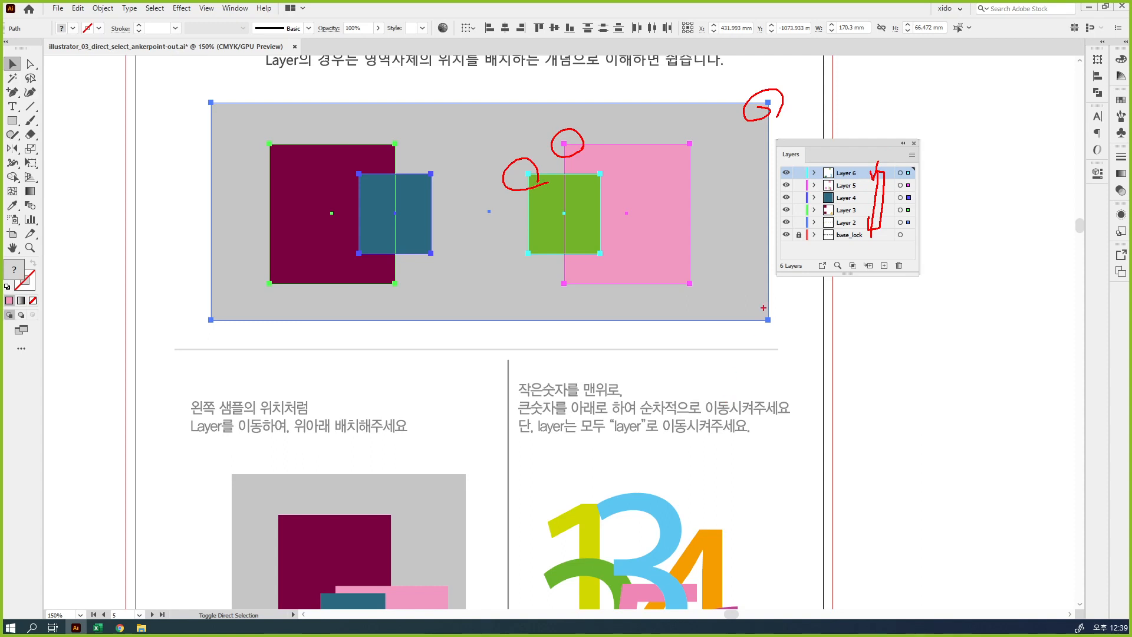
{"action": "key", "text": "ctrl+z"}
{"action": "key", "text": "ctrl+z"}
{"action": "key", "text": "ctrl+z"}
{"action": "mouse_move", "coordinate": [919, 168]}
{"action": "left_mouse_down"}
{"action": "mouse_move", "coordinate": [902, 168]}
{"action": "mouse_move", "coordinate": [917, 176]}
{"action": "mouse_move", "coordinate": [904, 188]}
{"action": "mouse_move", "coordinate": [918, 191]}
{"action": "mouse_move", "coordinate": [907, 205]}
{"action": "mouse_move", "coordinate": [918, 190]}
{"action": "mouse_move", "coordinate": [917, 230]}
{"action": "mouse_move", "coordinate": [914, 217]}
{"action": "left_mouse_up"}
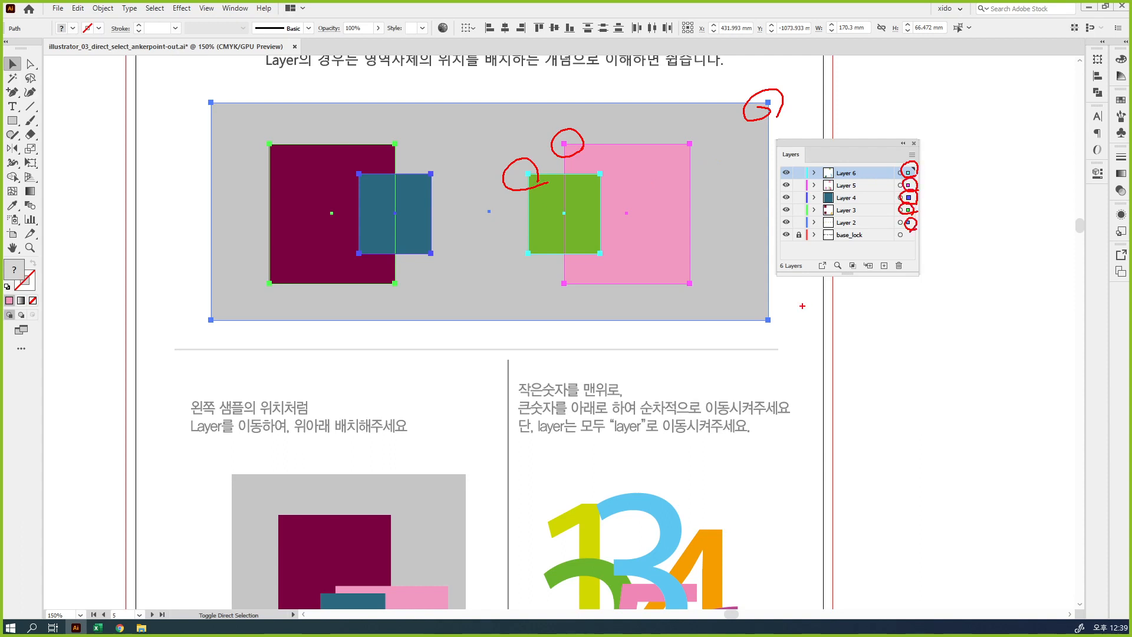
{"action": "left_click_drag", "start_coordinate": [919, 167], "coordinate": [919, 225]}
{"action": "left_click_drag", "start_coordinate": [814, 173], "coordinate": [805, 213]}
{"action": "left_click_drag", "start_coordinate": [808, 220], "coordinate": [806, 228]}
{"action": "left_click_drag", "start_coordinate": [809, 229], "coordinate": [803, 243]}
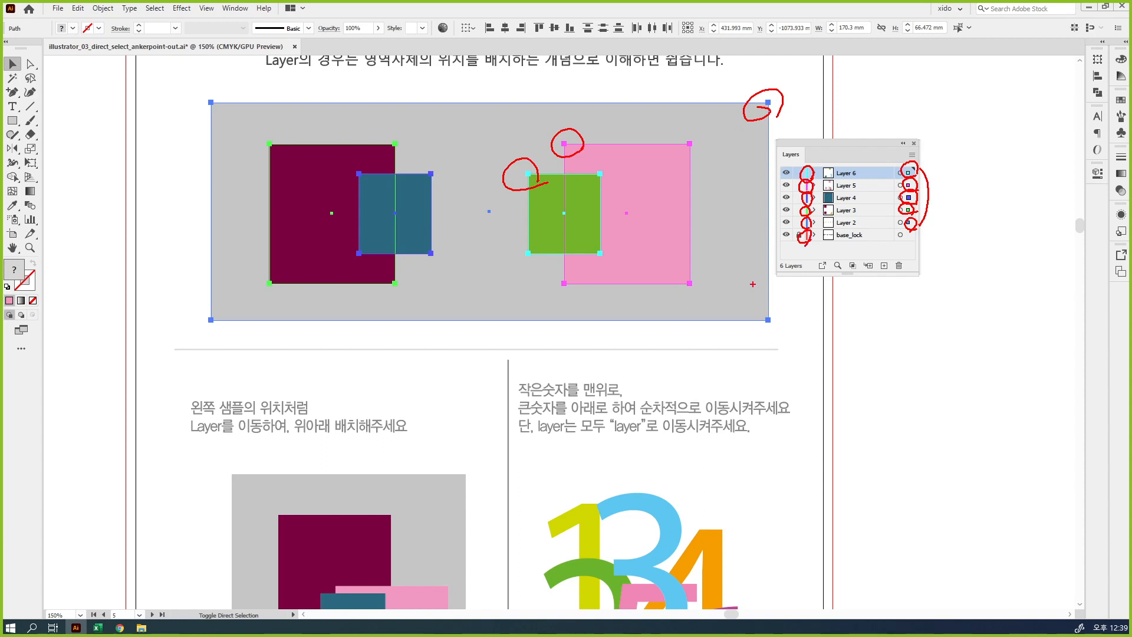
{"action": "key", "text": "Escape"}
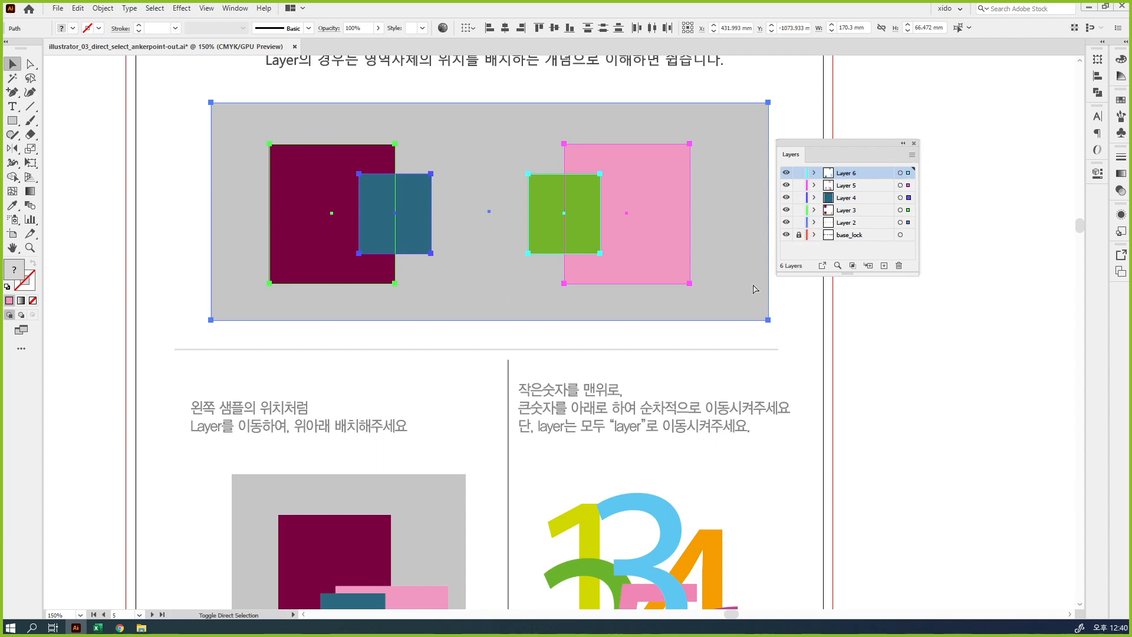
{"action": "left_click", "coordinate": [756, 289]}
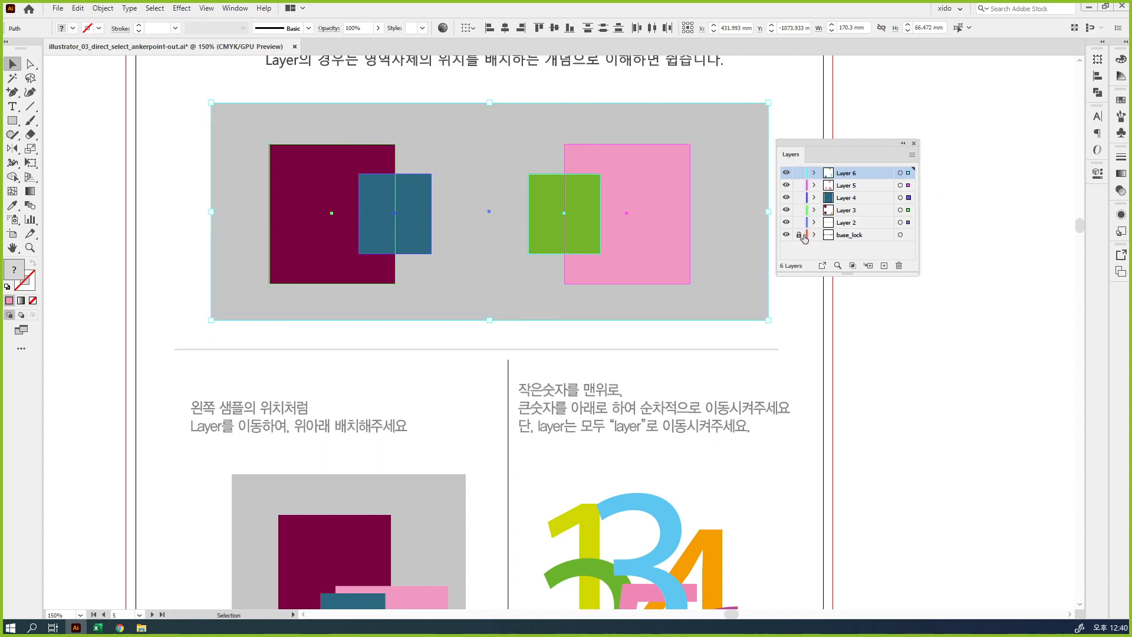
{"action": "left_click", "coordinate": [829, 355]}
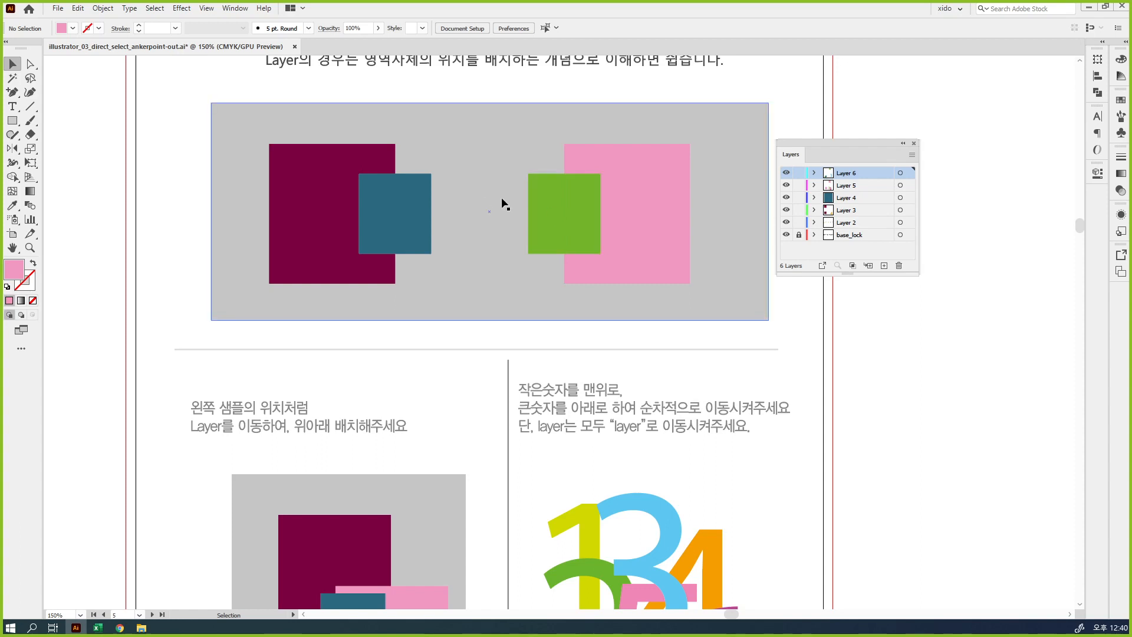
Toggle the visibility of Layer 6 off and on several times, leaving it shown, and select its green rectangle
{"action": "left_click", "coordinate": [786, 172]}
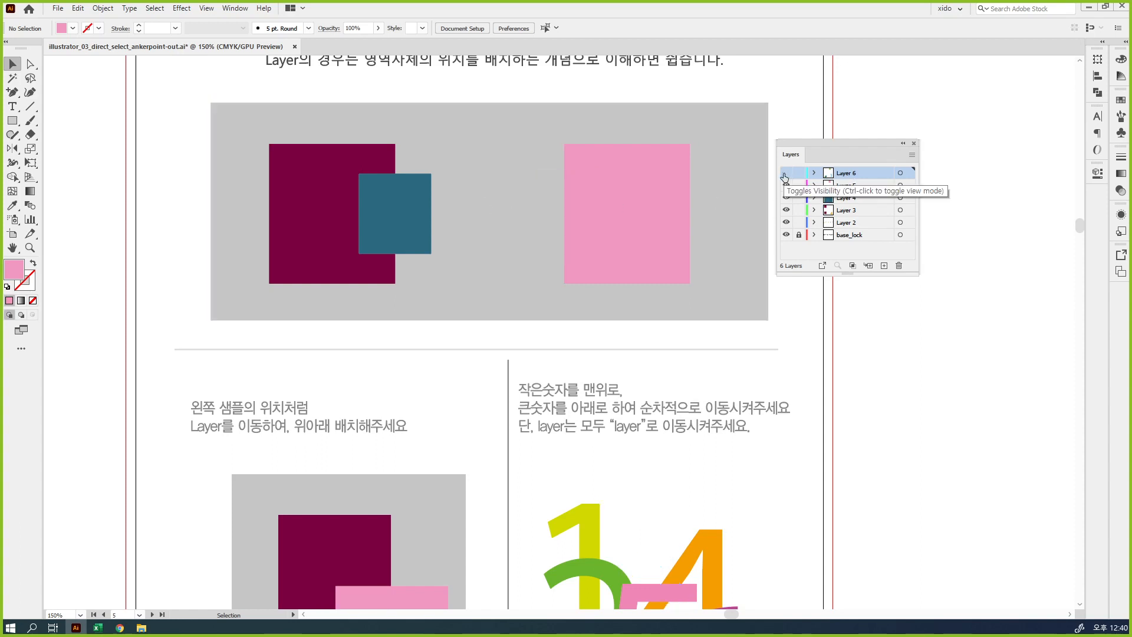
{"action": "left_click", "coordinate": [786, 173]}
{"action": "left_click", "coordinate": [785, 172]}
{"action": "left_click", "coordinate": [786, 173]}
{"action": "left_click", "coordinate": [786, 173]}
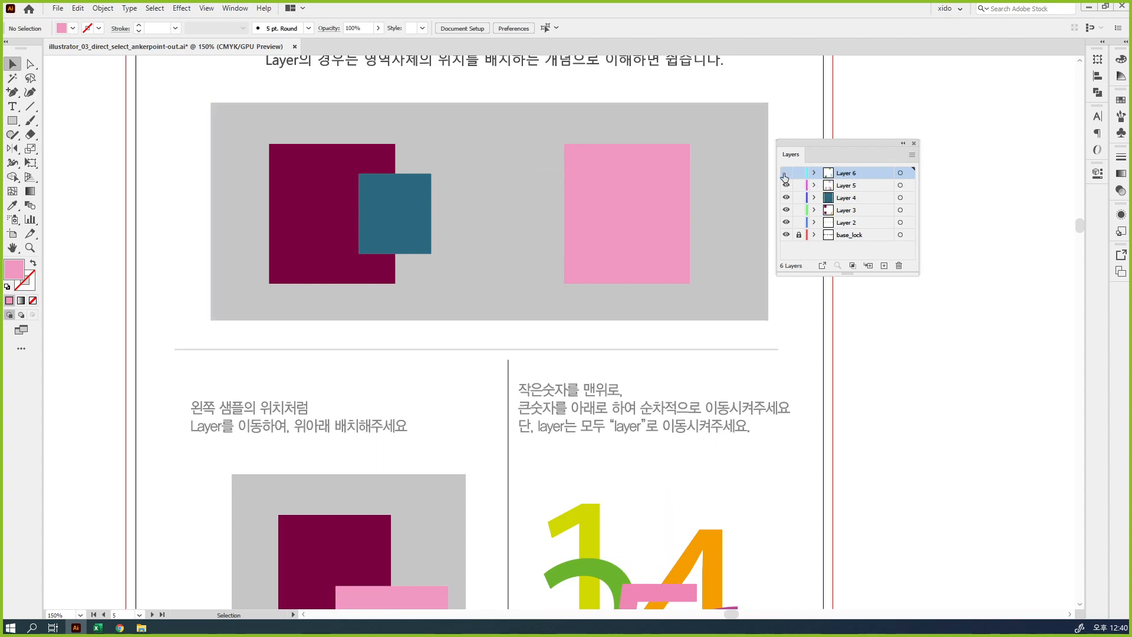
{"action": "left_click", "coordinate": [786, 172]}
{"action": "left_click", "coordinate": [564, 216]}
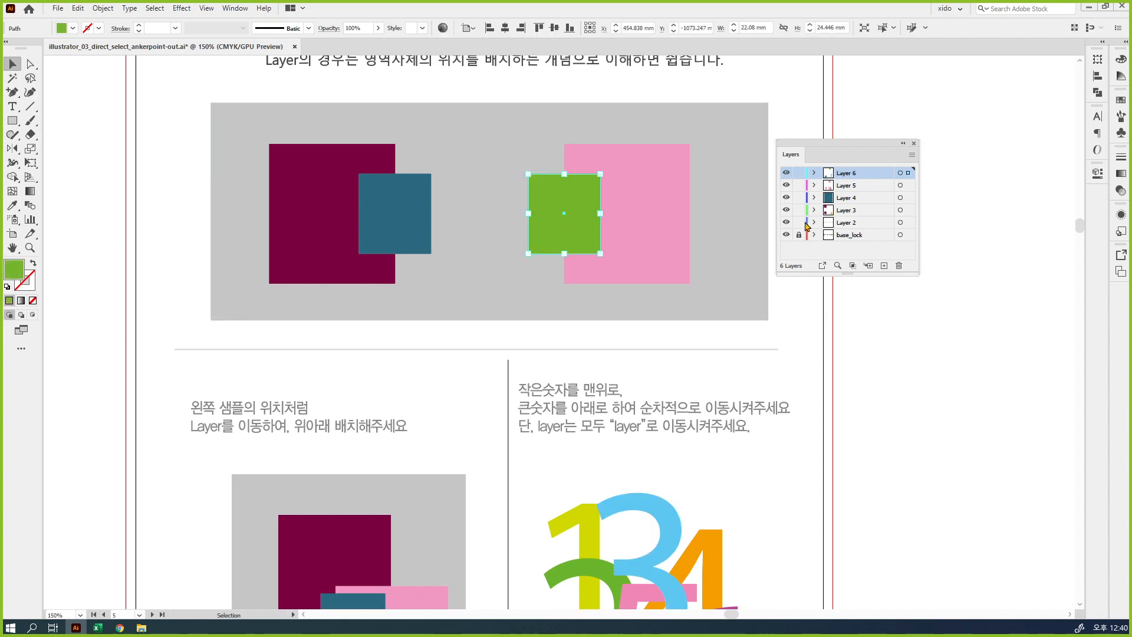
Toggle the visibility of Layer 3 off and on several times, leaving it shown
{"action": "left_click", "coordinate": [786, 212]}
{"action": "left_click", "coordinate": [786, 213]}
{"action": "left_click", "coordinate": [787, 212]}
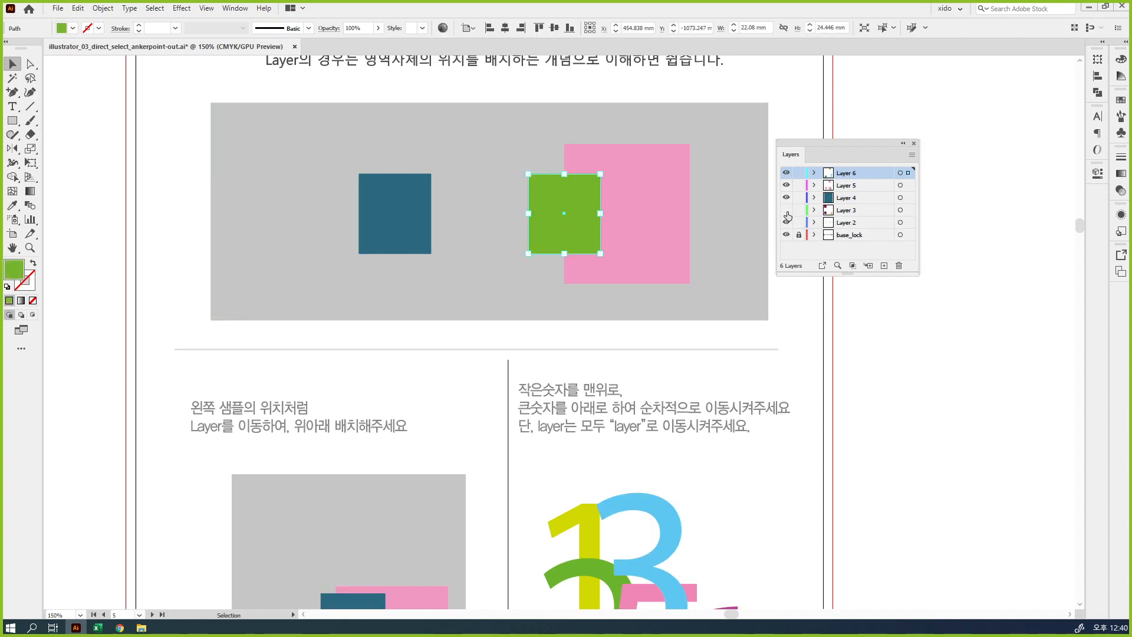
{"action": "left_click", "coordinate": [787, 212]}
Move the maroon rectangle over to the green rectangle so they overlap, and apply Bring to Front to it
{"action": "left_click_drag", "start_coordinate": [306, 199], "coordinate": [469, 195]}
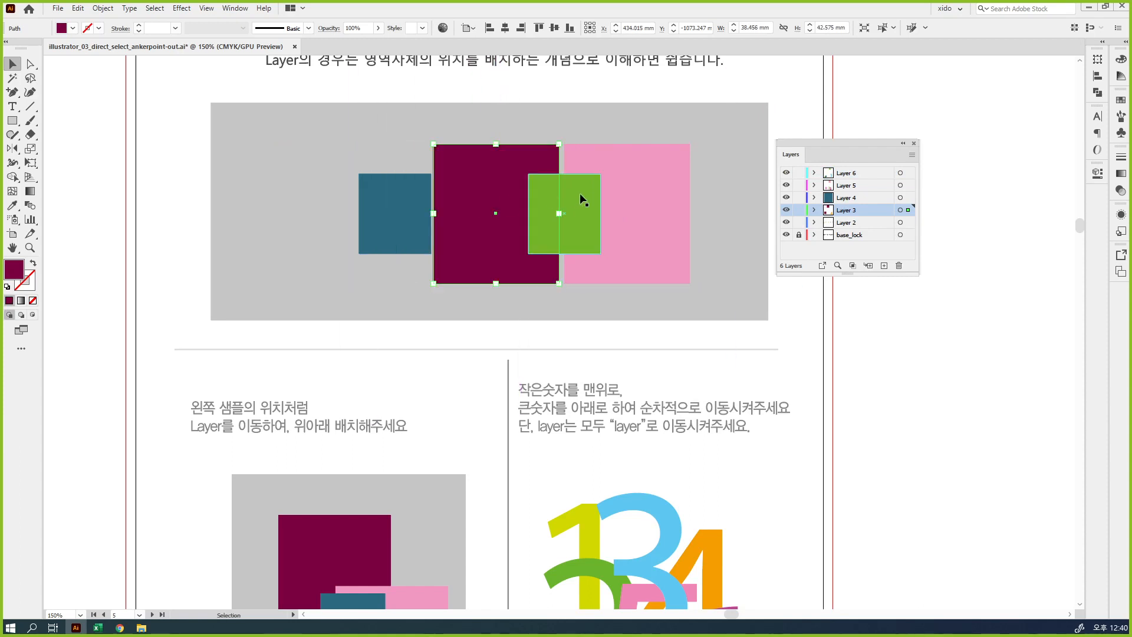
{"action": "key", "text": "ctrl+space"}
{"action": "left_click", "coordinate": [573, 229], "text": "ctrl"}
{"action": "left_click", "coordinate": [573, 229], "text": "ctrl"}
{"action": "left_click_drag", "start_coordinate": [532, 411], "coordinate": [570, 206]}
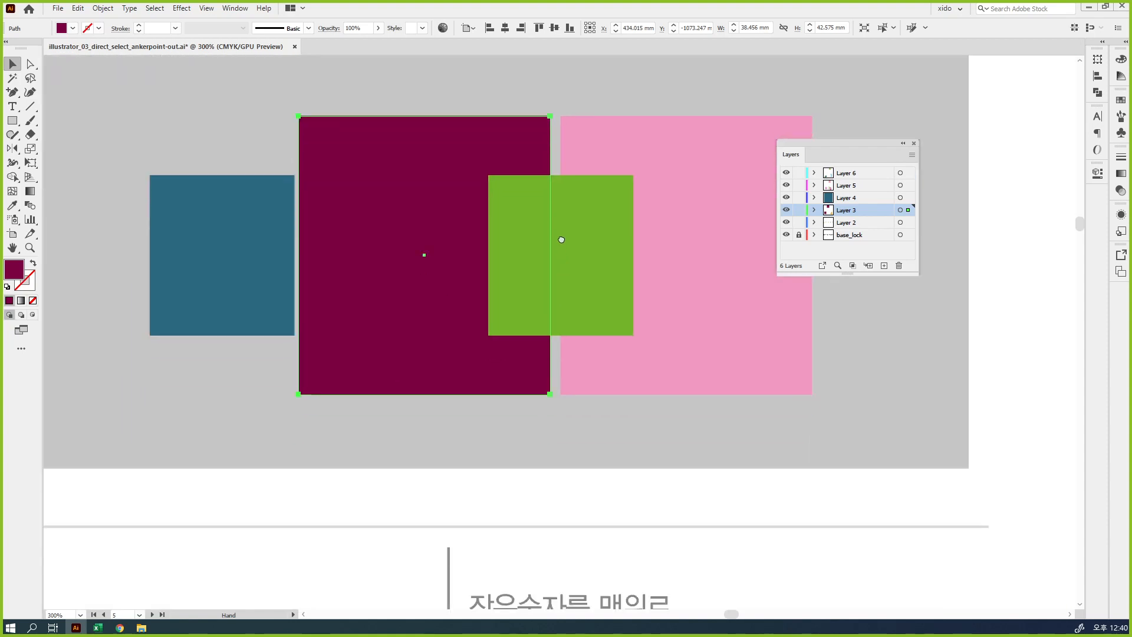
{"action": "right_click", "coordinate": [423, 160]}
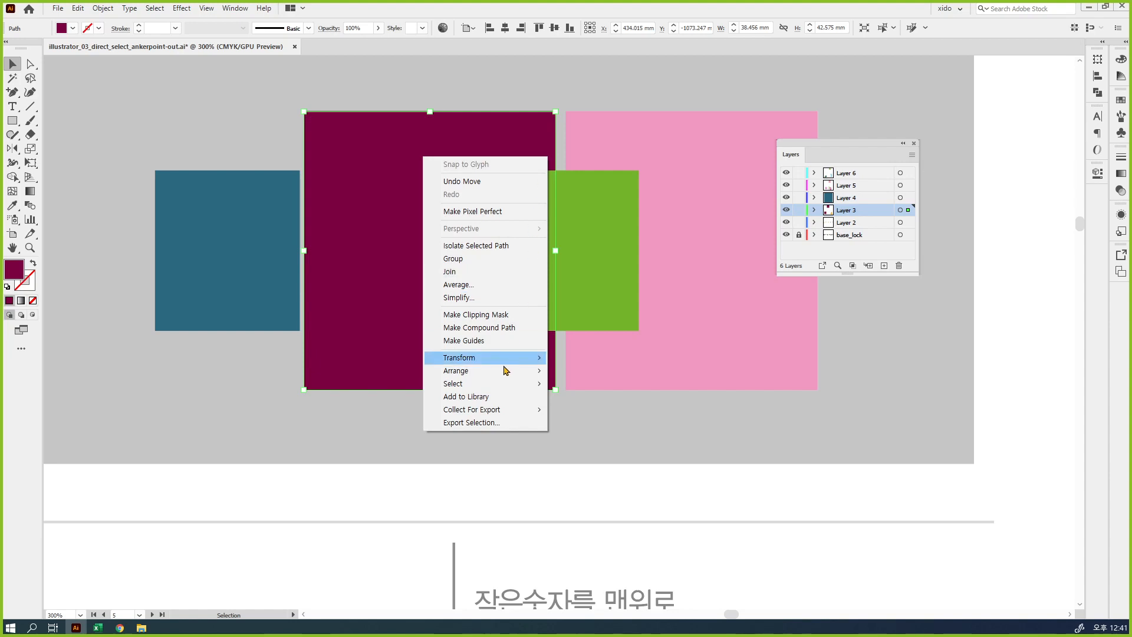
{"action": "mouse_move", "coordinate": [503, 371]}
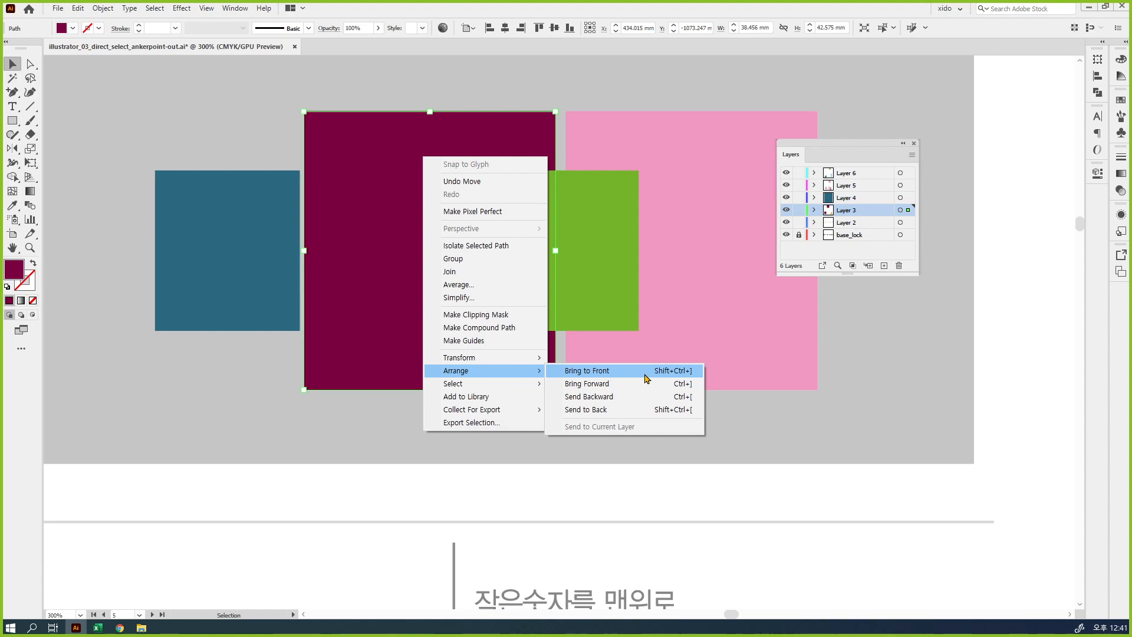
{"action": "left_click", "coordinate": [644, 375]}
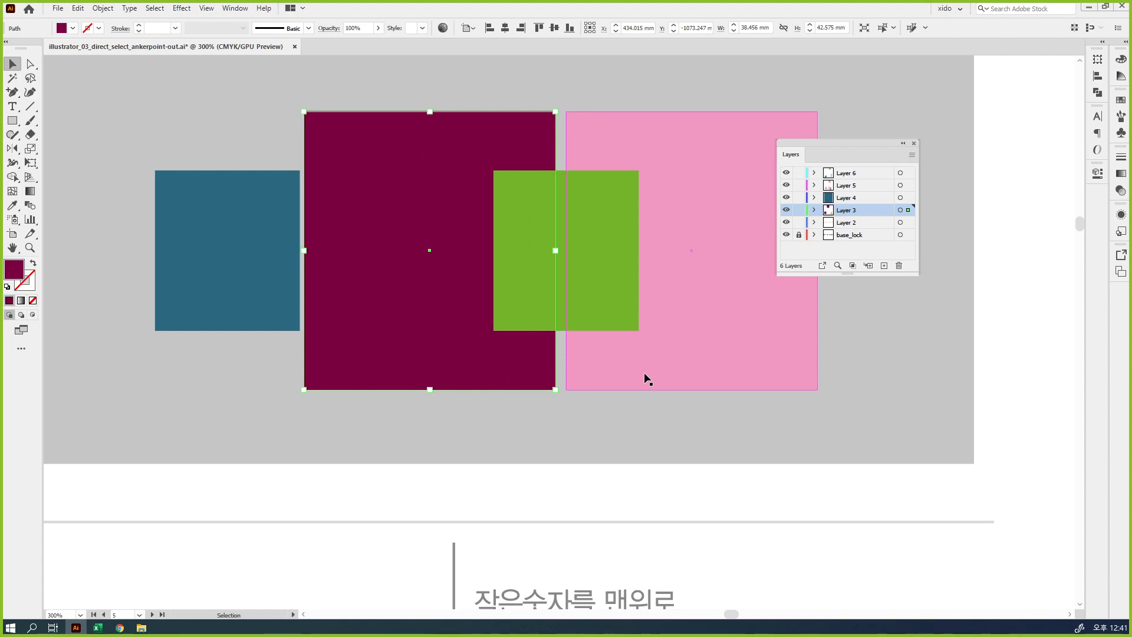
{"action": "key", "text": "ctrl"}
{"action": "mouse_move", "coordinate": [416, 151]}
{"action": "left_mouse_down"}
{"action": "mouse_move", "coordinate": [431, 175]}
{"action": "mouse_move", "coordinate": [473, 122]}
{"action": "left_mouse_up"}
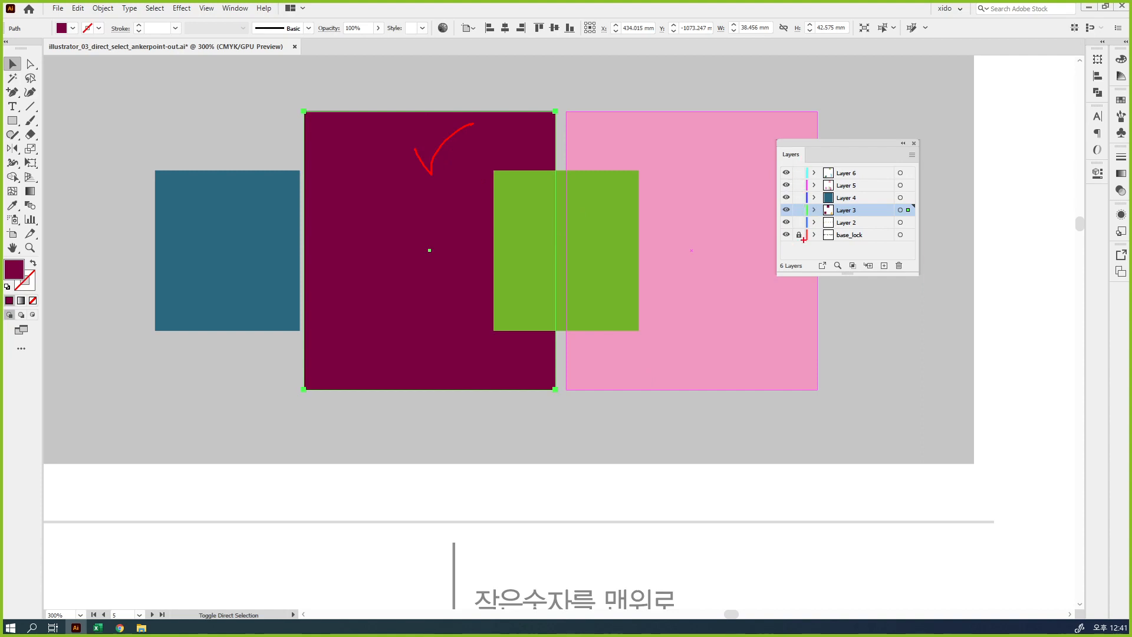
{"action": "left_click_drag", "start_coordinate": [807, 208], "coordinate": [747, 219]}
{"action": "mouse_move", "coordinate": [597, 228]}
{"action": "left_mouse_down"}
{"action": "mouse_move", "coordinate": [603, 238]}
{"action": "mouse_move", "coordinate": [609, 228]}
{"action": "left_mouse_up"}
{"action": "left_click_drag", "start_coordinate": [806, 169], "coordinate": [756, 174]}
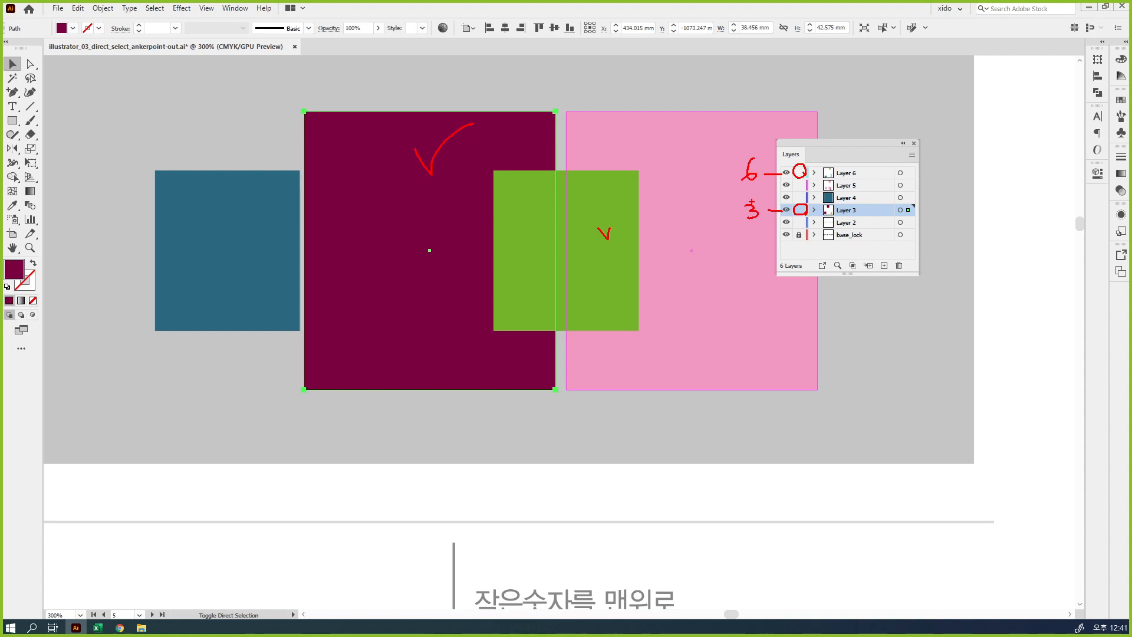
{"action": "mouse_move", "coordinate": [913, 206]}
{"action": "left_mouse_down"}
{"action": "mouse_move", "coordinate": [897, 216]}
{"action": "mouse_move", "coordinate": [916, 207]}
{"action": "mouse_move", "coordinate": [921, 180]}
{"action": "left_mouse_up"}
{"action": "key", "text": "Escape"}
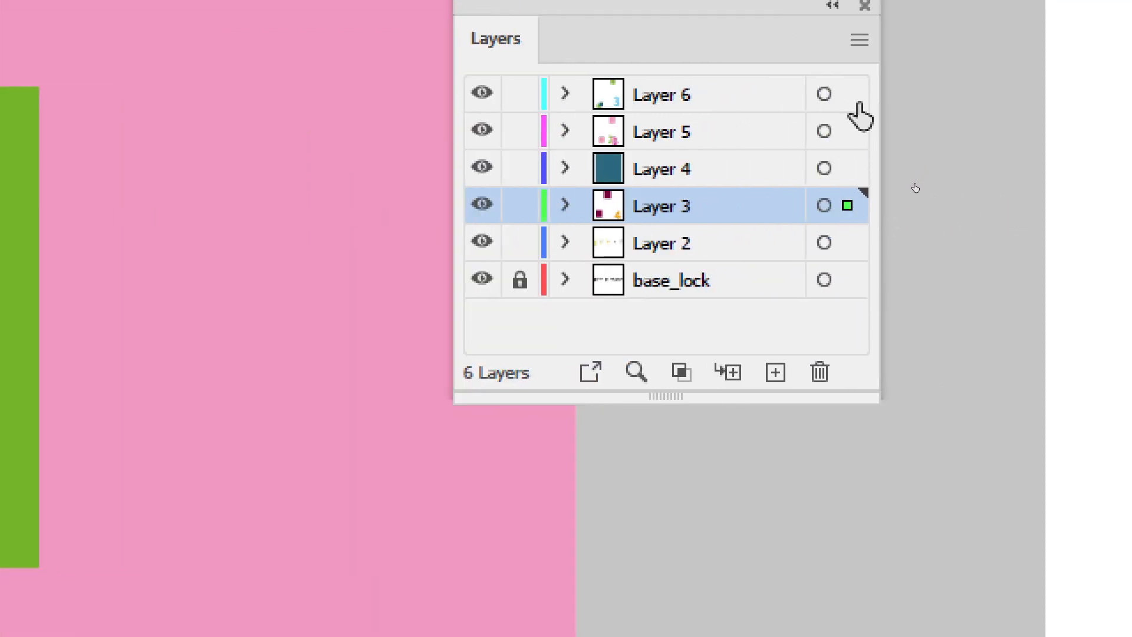
Move the maroon rectangle to Layer 6 and alternate the green rectangle between front and back of that layer, leaving it in front
{"action": "left_click_drag", "start_coordinate": [848, 206], "coordinate": [847, 99]}
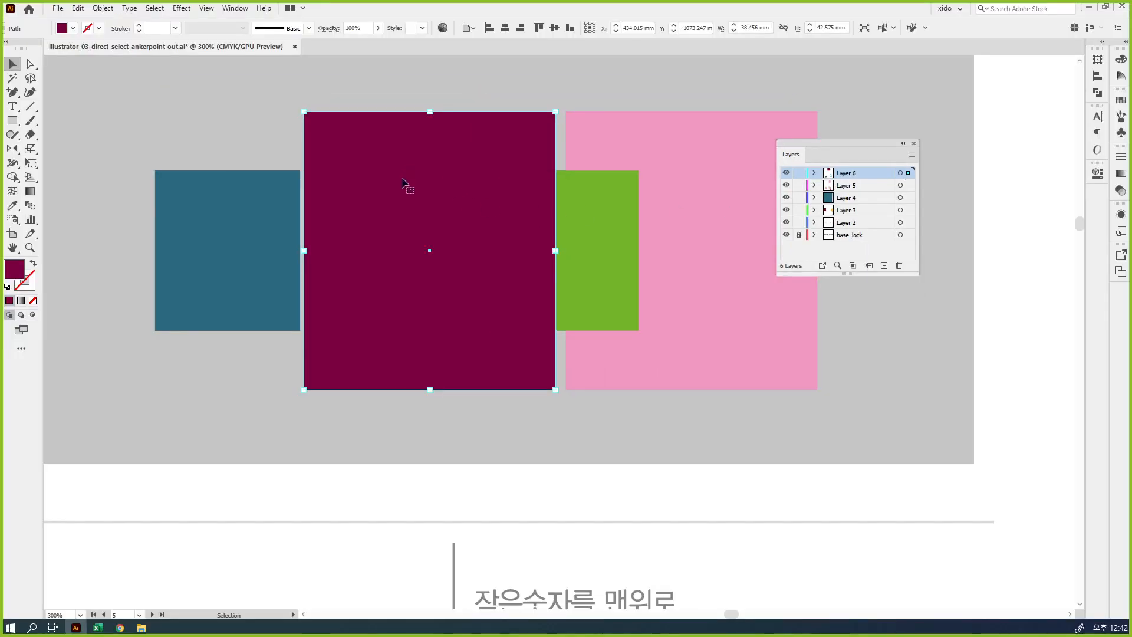
{"action": "left_click", "coordinate": [588, 204]}
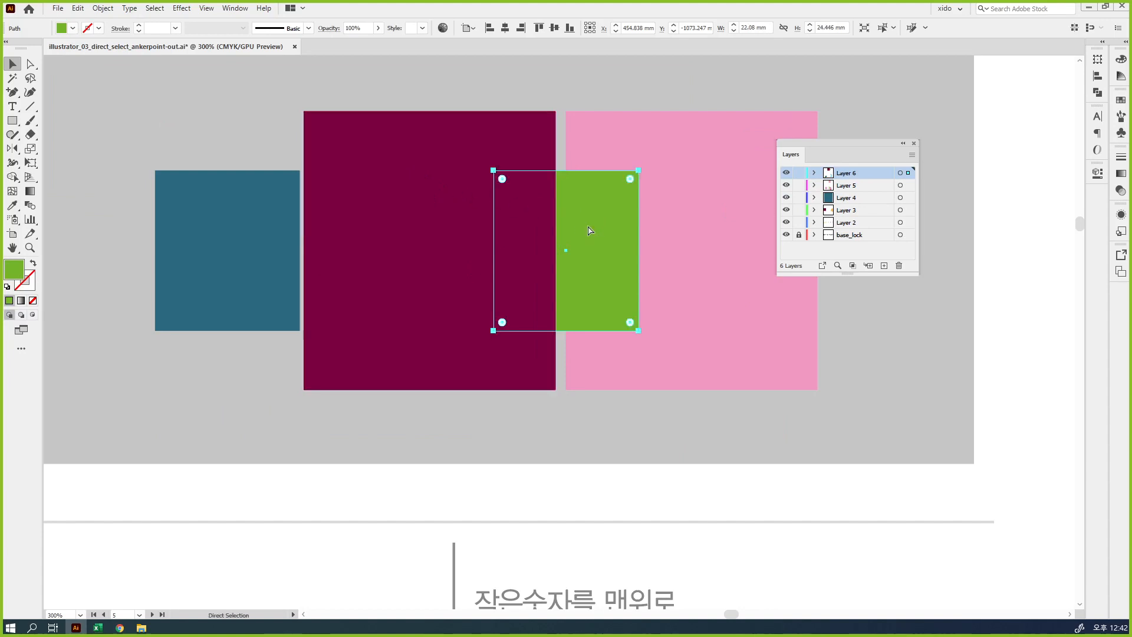
{"action": "key", "text": "ctrl+shift+]"}
{"action": "key", "text": "ctrl+shift+["}
{"action": "key", "text": "ctrl+shift+]"}
{"action": "key", "text": "ctrl+shift+["}
{"action": "key", "text": "ctrl+shift+]"}
{"action": "key", "text": "ctrl+shift+["}
{"action": "key", "text": "ctrl+shift+]"}
{"action": "key", "text": "ctrl+shift+["}
{"action": "key", "text": "ctrl+shift+]"}
{"action": "key", "text": "ctrl+shift+["}
{"action": "key", "text": "ctrl+shift+]"}
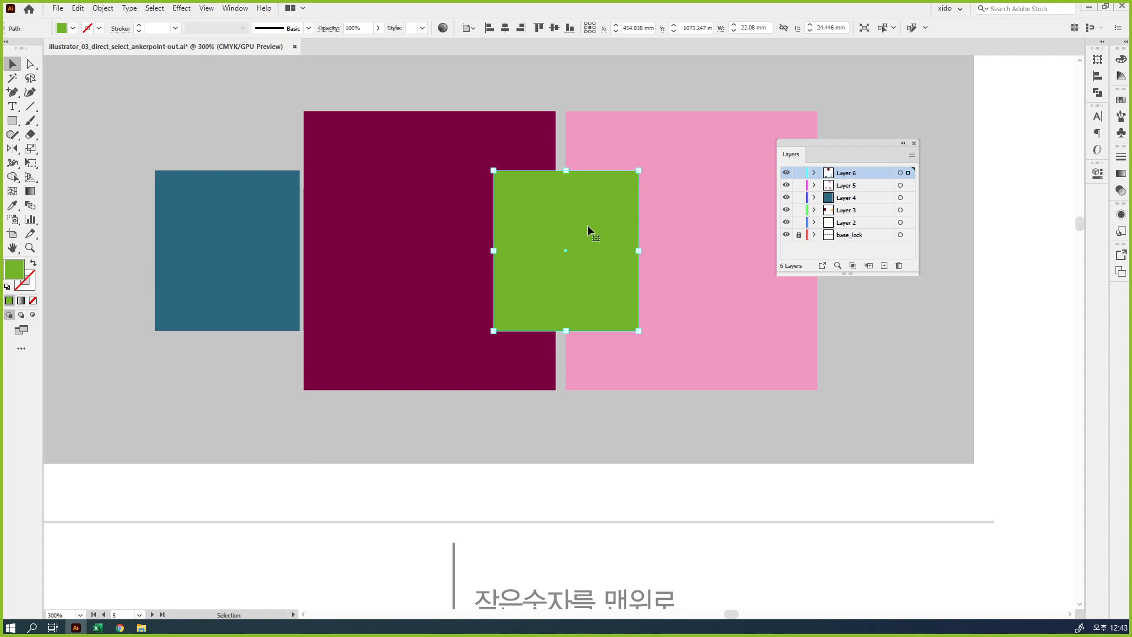
Select the teal, maroon, green and pink rectangles together with the gray background of the upper sample
{"action": "key", "text": "ctrl+minus"}
{"action": "key", "text": "ctrl+minus"}
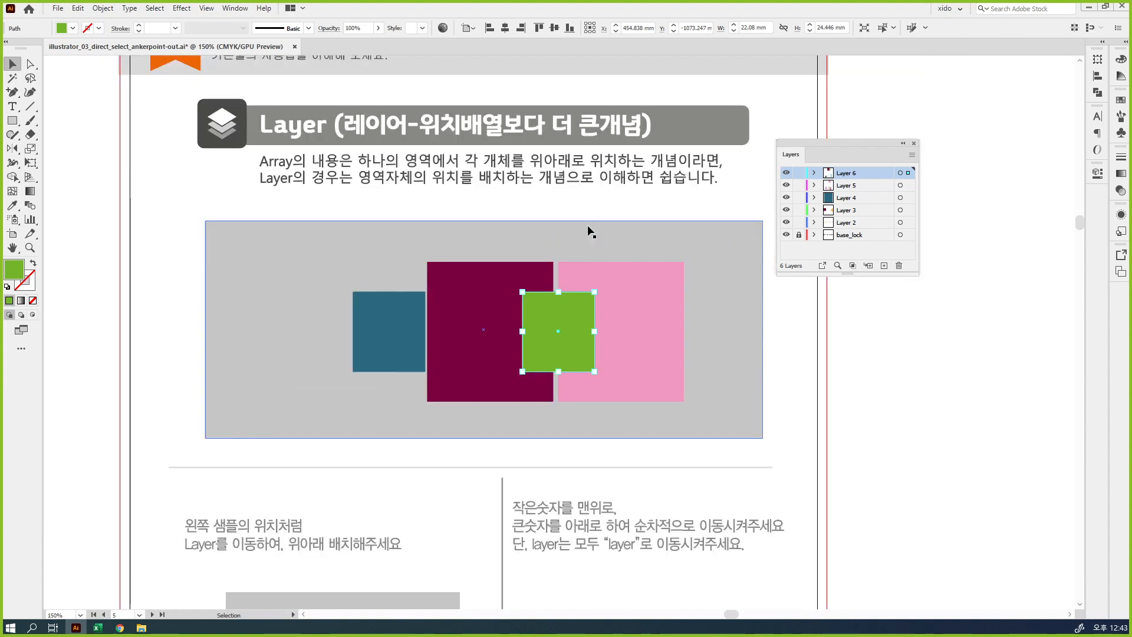
{"action": "left_click", "coordinate": [587, 214]}
{"action": "left_click_drag", "start_coordinate": [604, 480], "coordinate": [581, 361]}
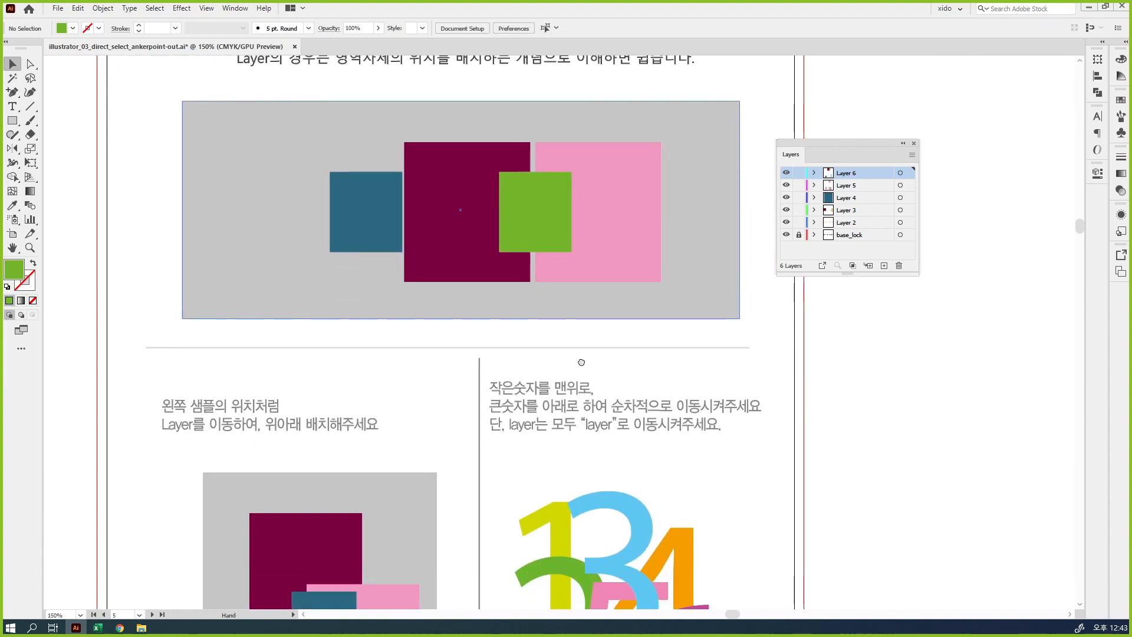
{"action": "left_click", "coordinate": [500, 317], "text": "ctrl"}
{"action": "left_click_drag", "start_coordinate": [510, 299], "coordinate": [463, 311]}
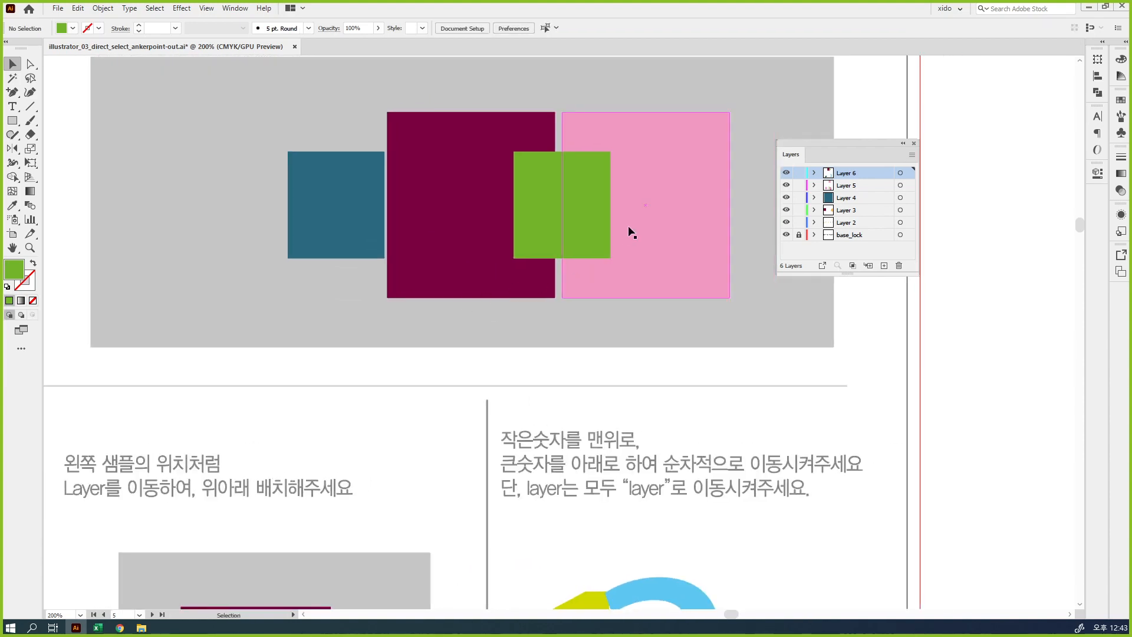
{"action": "left_click", "coordinate": [653, 224]}
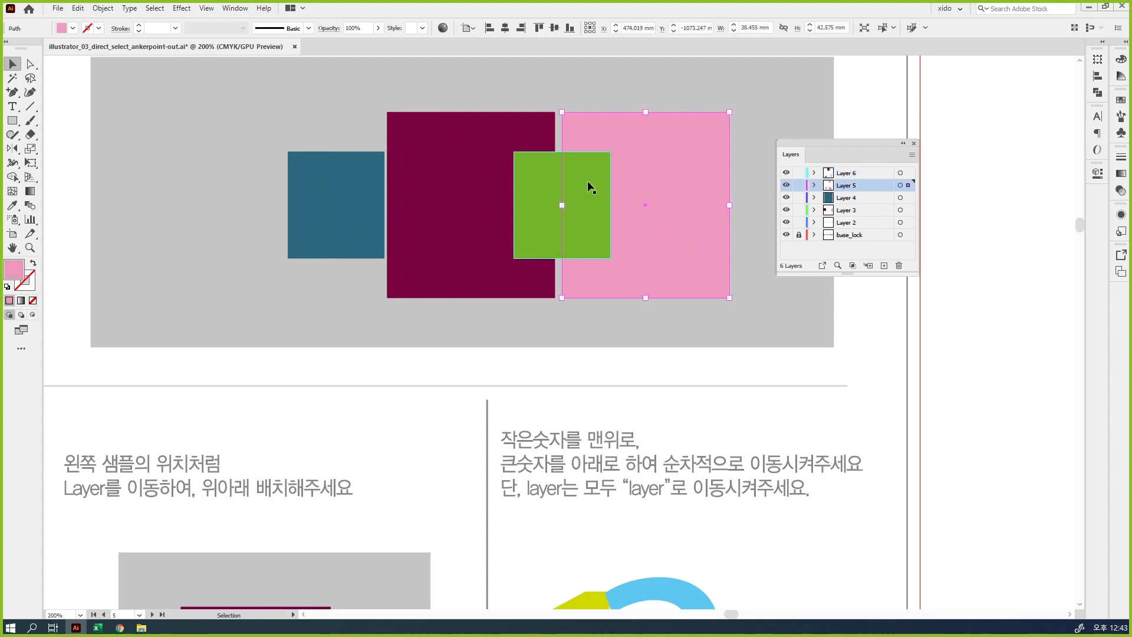
{"action": "key", "text": "ctrl"}
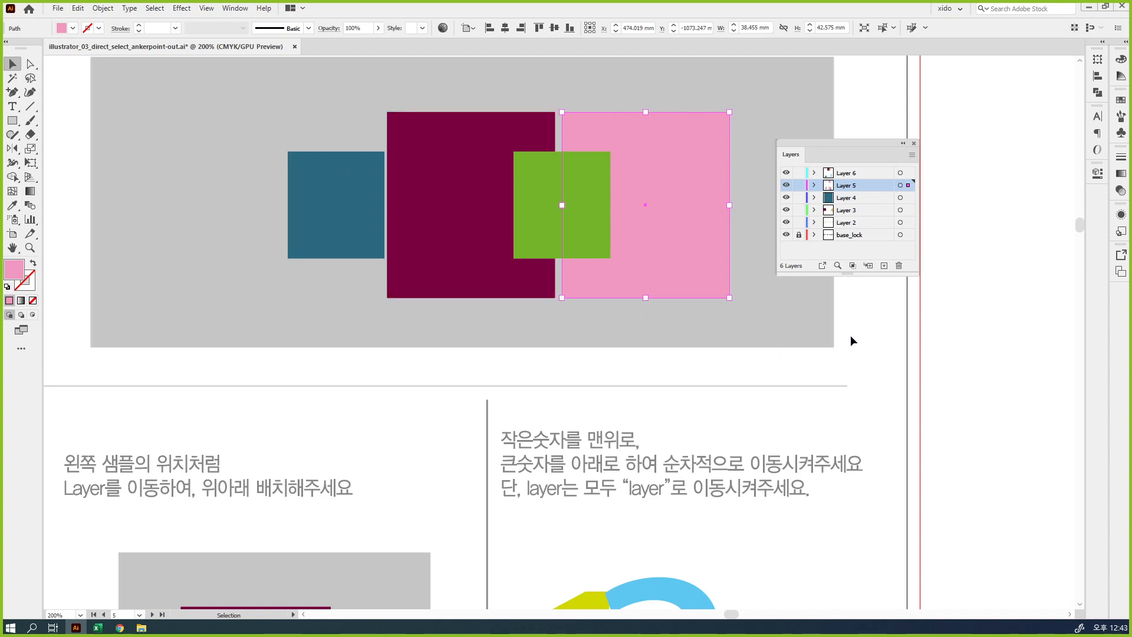
{"action": "left_click_drag", "start_coordinate": [851, 335], "coordinate": [222, 160]}
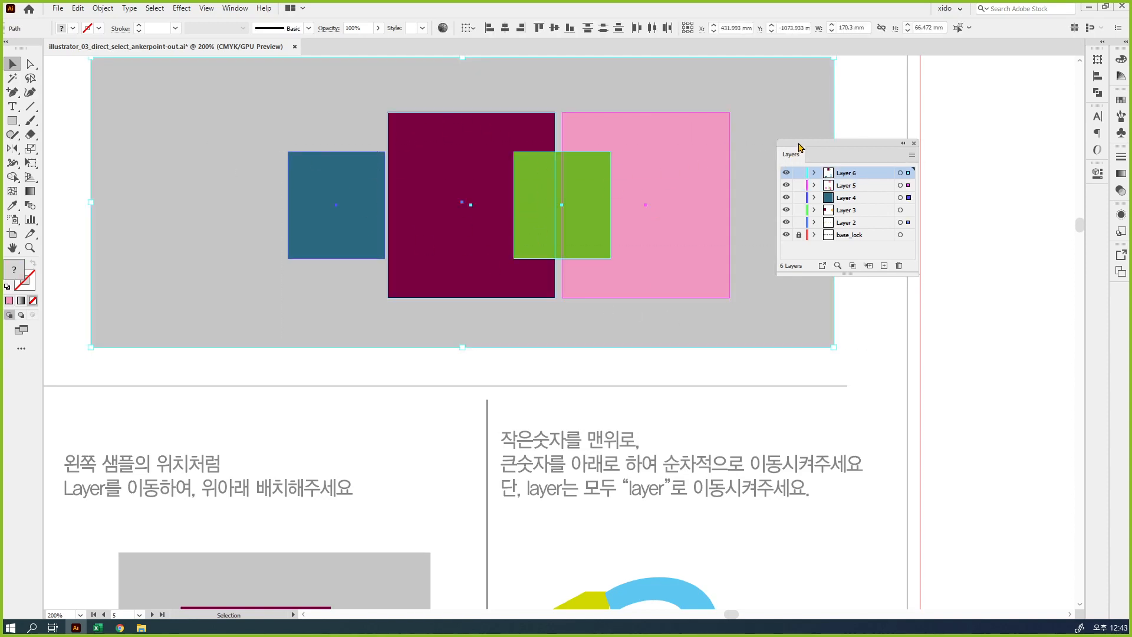
{"action": "left_click_drag", "start_coordinate": [801, 147], "coordinate": [795, 148]}
{"action": "left_click_drag", "start_coordinate": [872, 341], "coordinate": [257, 114]}
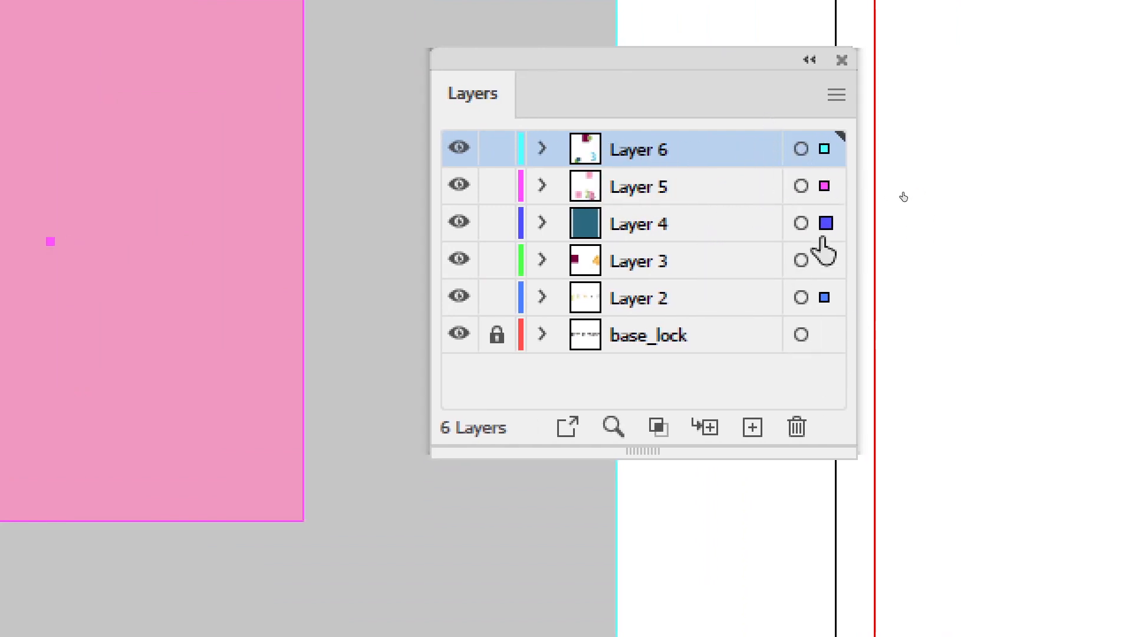
Gather all selected objects, including the gray background from Layer 2, onto Layer 4 and deselect them
{"action": "left_click_drag", "start_coordinate": [825, 148], "coordinate": [825, 224]}
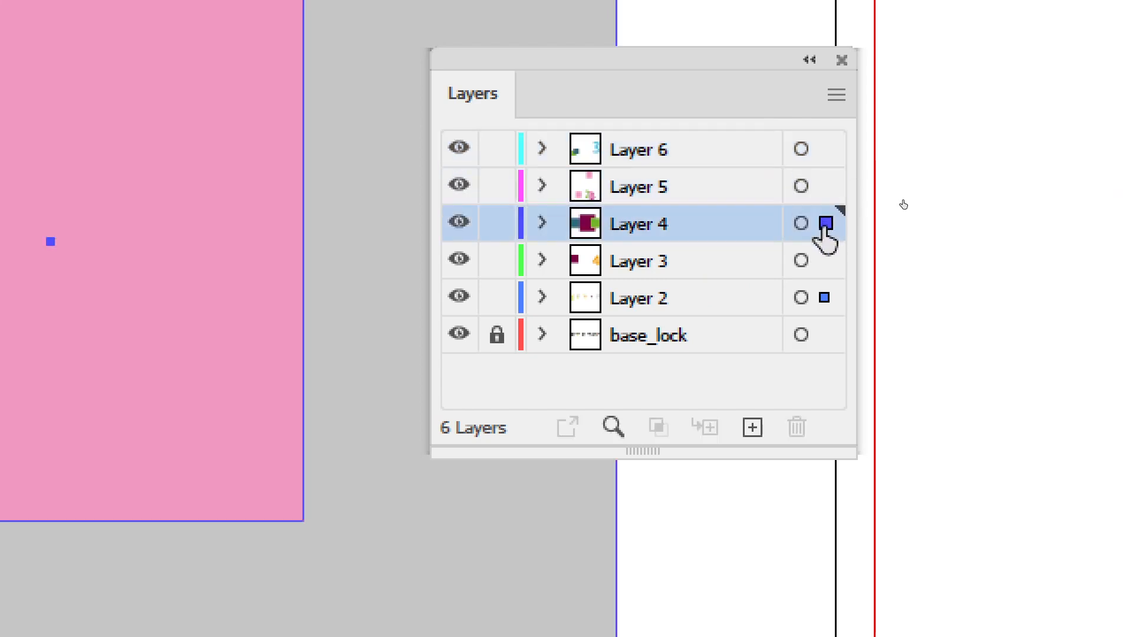
{"action": "left_click", "coordinate": [821, 296]}
{"action": "left_click_drag", "start_coordinate": [826, 297], "coordinate": [828, 225]}
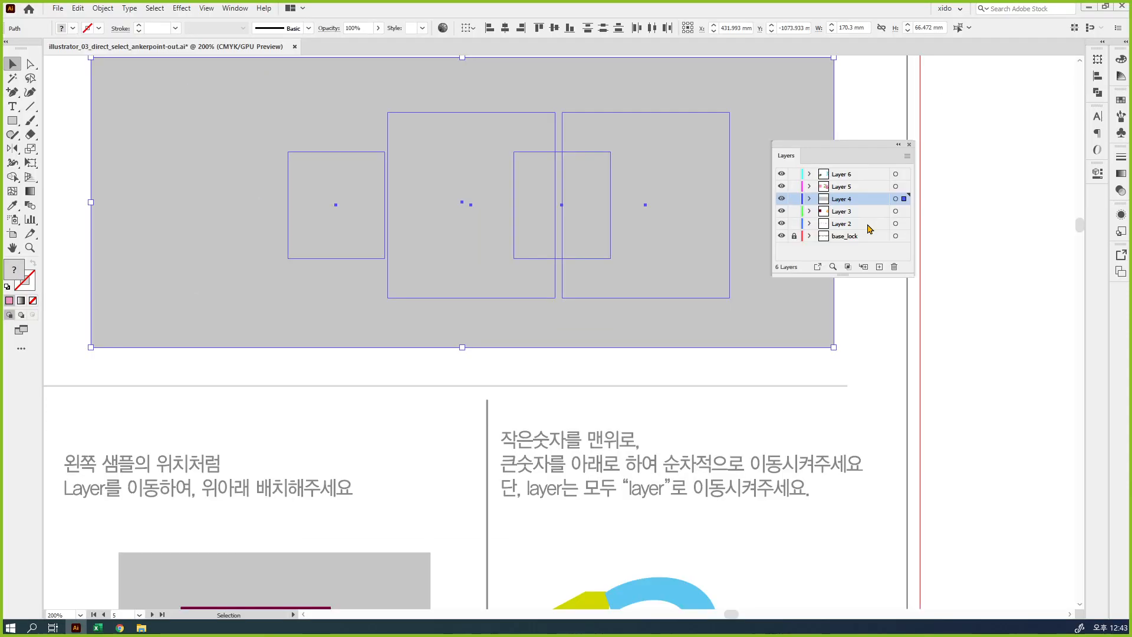
{"action": "left_click", "coordinate": [836, 317]}
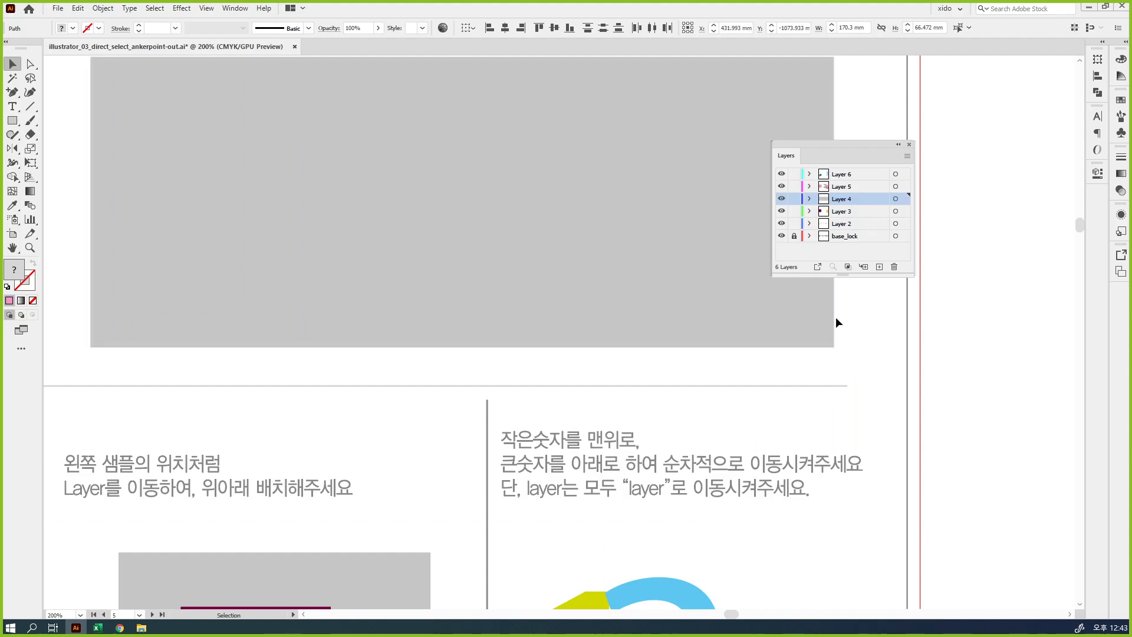
Send the gray background to the back, send it and the pink rectangle behind the green one, and deselect
{"action": "left_click", "coordinate": [763, 299]}
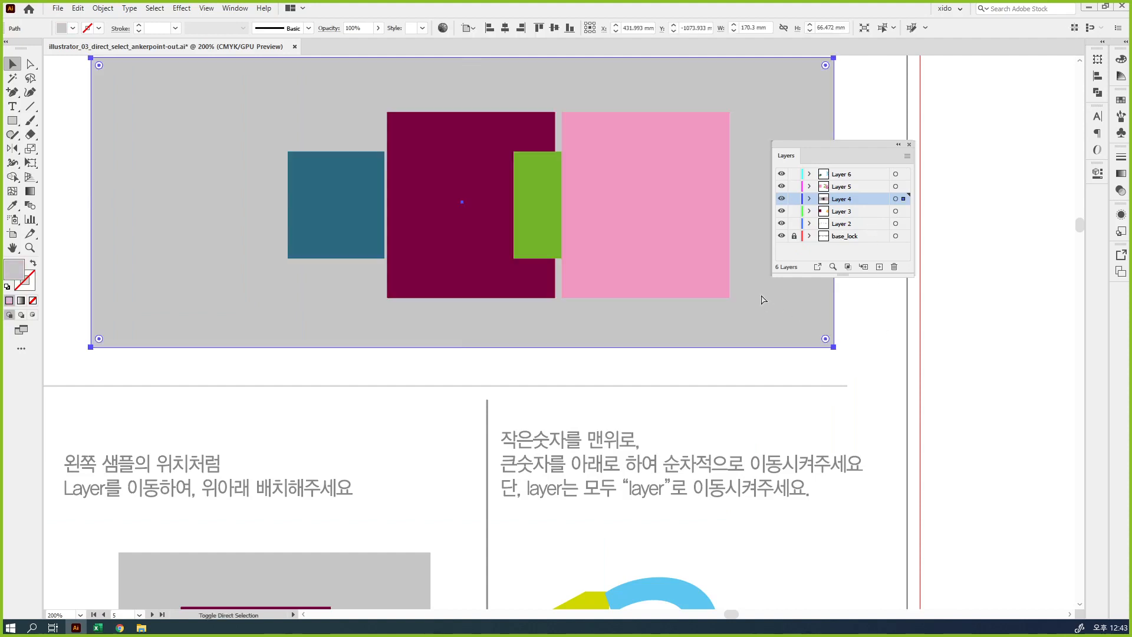
{"action": "left_click", "coordinate": [607, 237], "text": "shift"}
{"action": "key", "text": "ctrl+shift+["}
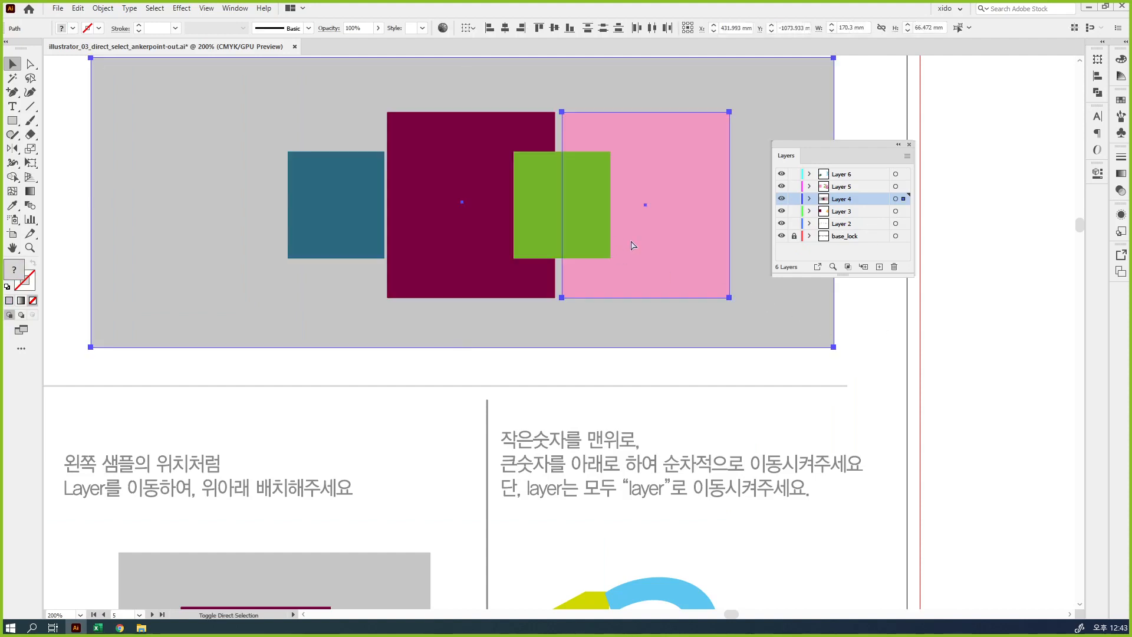
{"action": "left_click", "coordinate": [811, 367]}
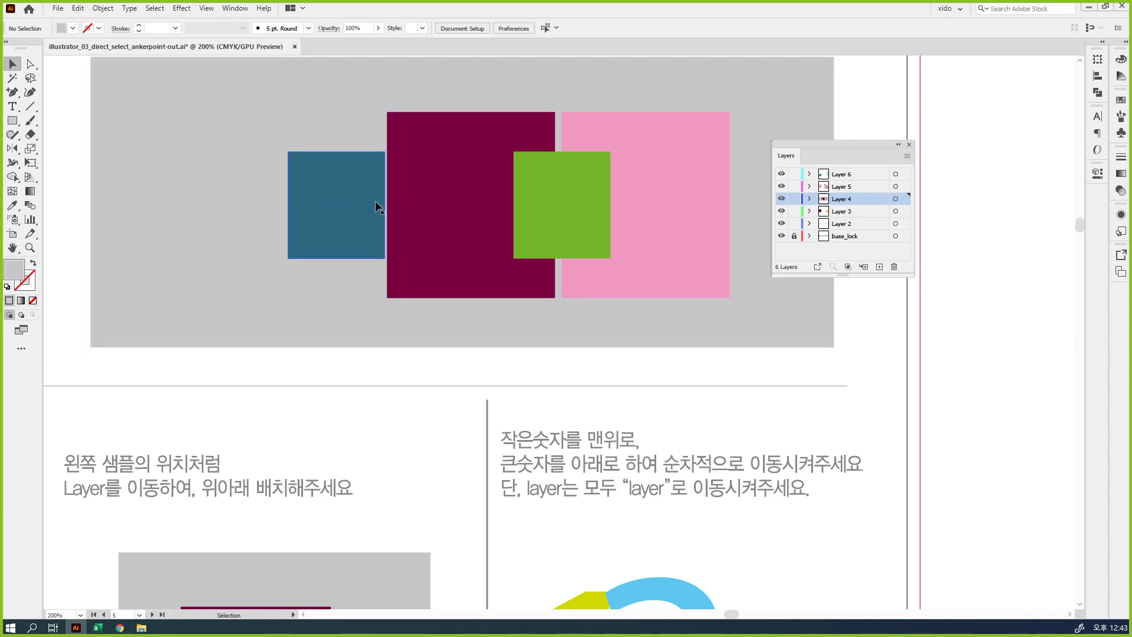
Move the teal, maroon, green and pink rectangles toward the background's left side so that neighbouring ones overlap
{"action": "left_click_drag", "start_coordinate": [351, 201], "coordinate": [258, 167]}
{"action": "left_click_drag", "start_coordinate": [429, 240], "coordinate": [271, 256]}
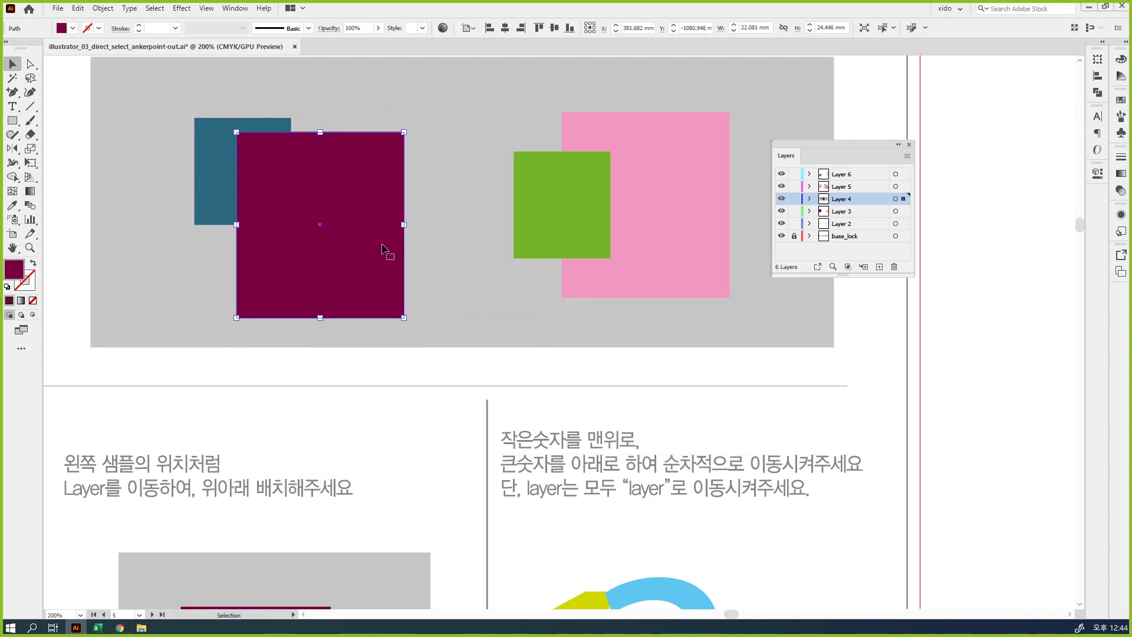
{"action": "left_click_drag", "start_coordinate": [522, 229], "coordinate": [374, 209]}
{"action": "left_click_drag", "start_coordinate": [644, 220], "coordinate": [516, 226]}
Bring the teal rectangle to the front, bring it and the maroon rectangle in front of the green one, and deselect
{"action": "left_click", "coordinate": [214, 156]}
{"action": "key", "text": "ctrl+shift+]"}
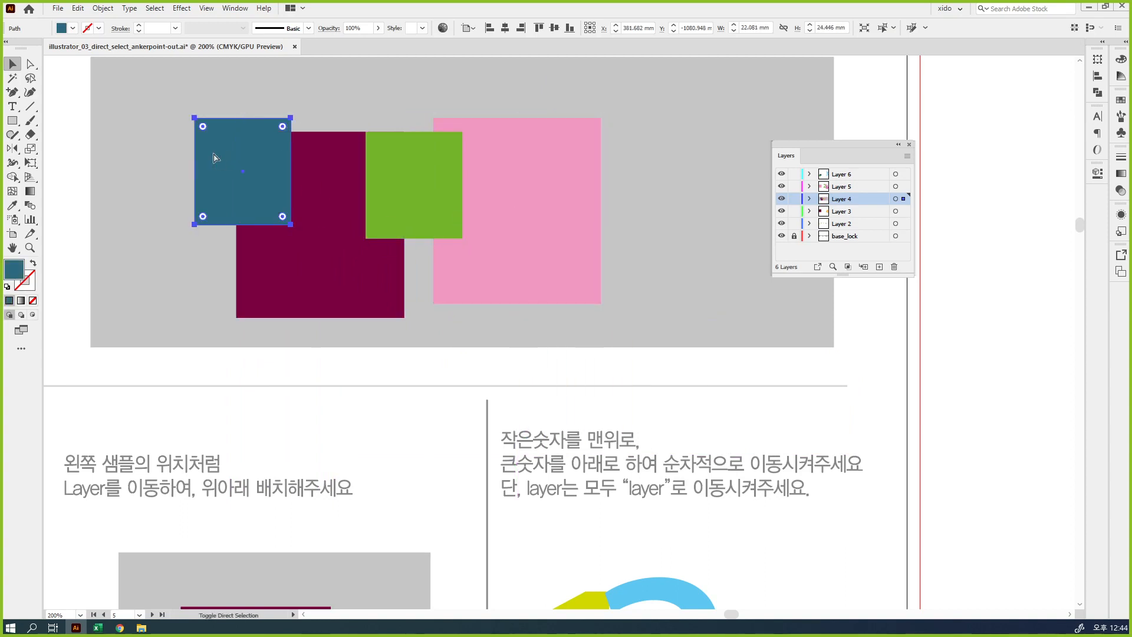
{"action": "left_click", "coordinate": [342, 219], "text": "shift"}
{"action": "key", "text": "ctrl+shift+]"}
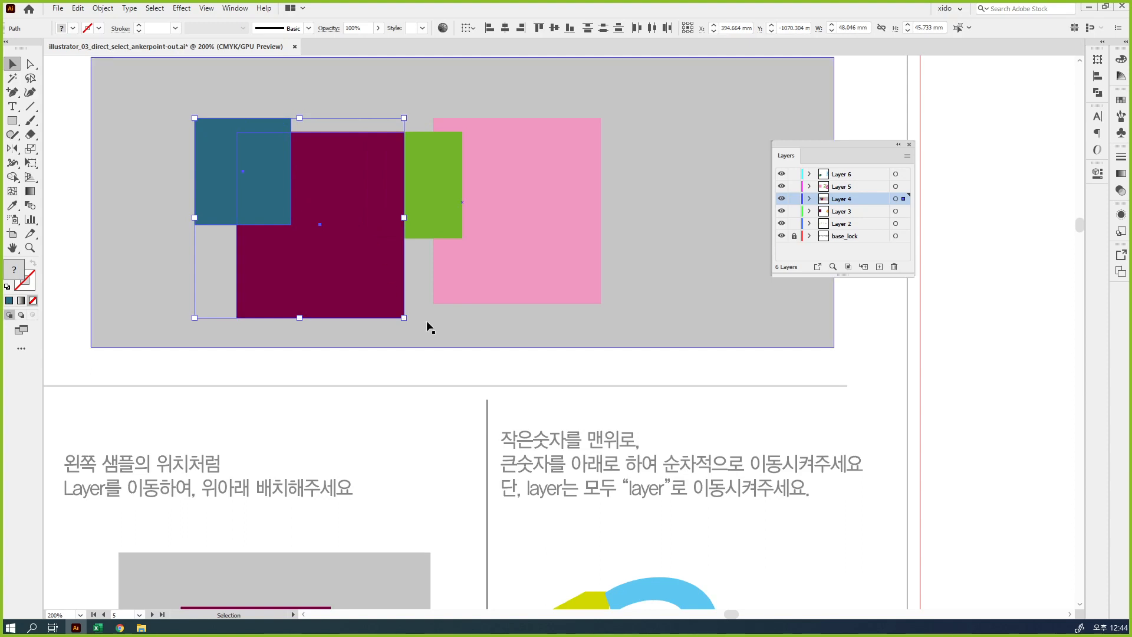
{"action": "left_click", "coordinate": [443, 378]}
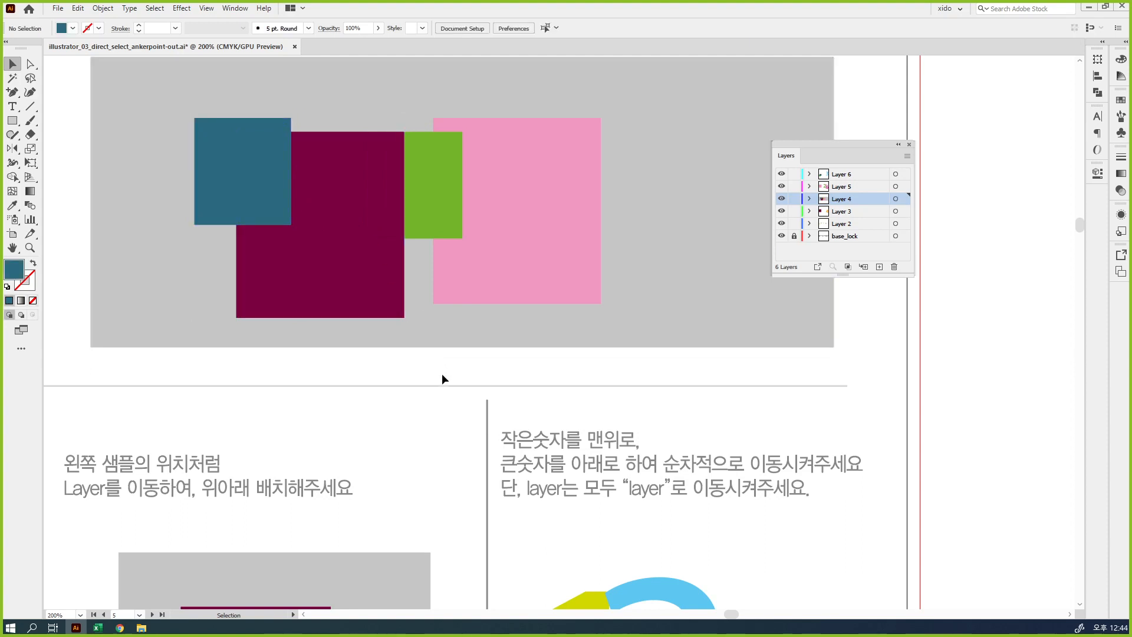
Select the four rectangles and the gray background, and expand Layer 4 in an enlarged Layers panel to list all its paths
{"action": "left_click_drag", "start_coordinate": [470, 374], "coordinate": [237, 150]}
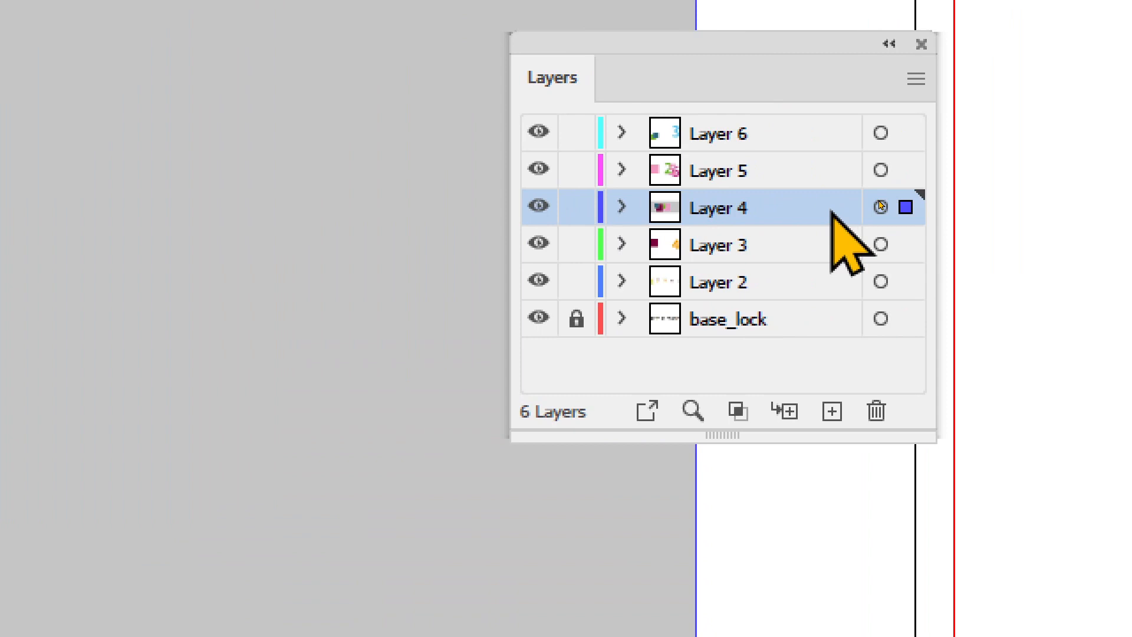
{"action": "left_click", "coordinate": [621, 207]}
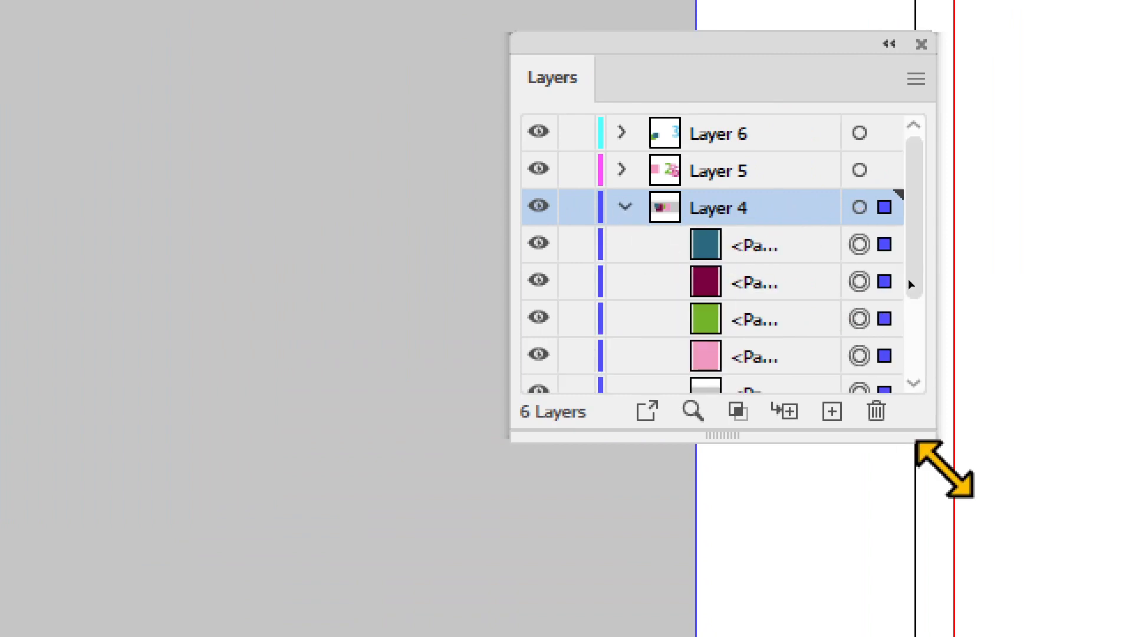
{"action": "left_click_drag", "start_coordinate": [931, 441], "coordinate": [992, 556]}
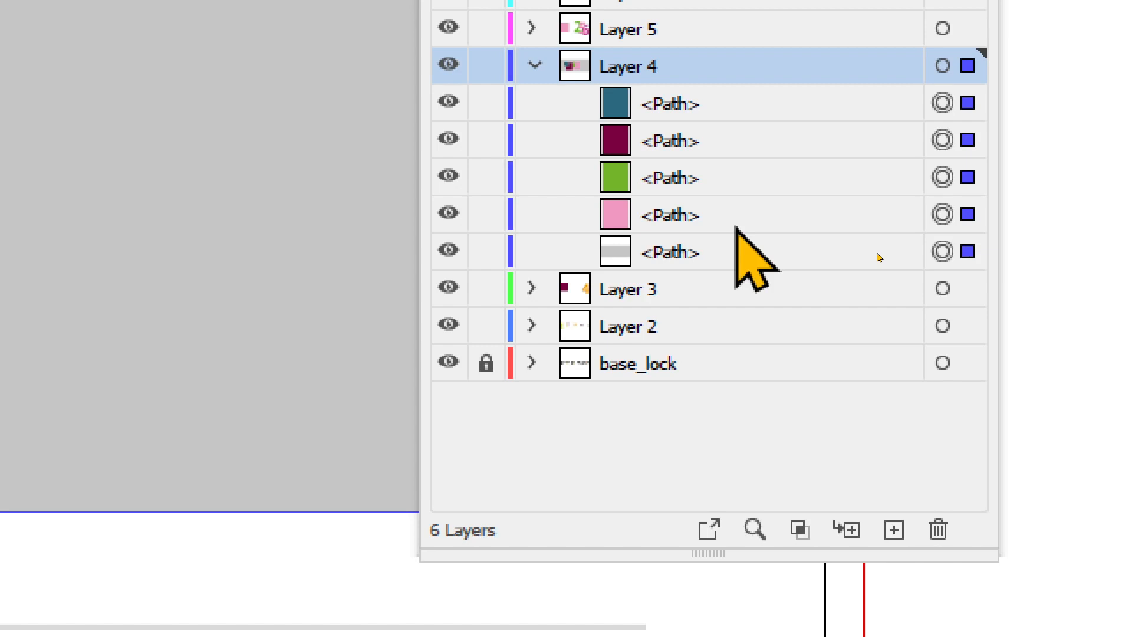
{"action": "mouse_move", "coordinate": [600, 86]}
{"action": "left_mouse_down"}
{"action": "mouse_move", "coordinate": [538, 75]}
{"action": "mouse_move", "coordinate": [611, 25]}
{"action": "mouse_move", "coordinate": [608, 73]}
{"action": "left_mouse_up"}
{"action": "left_click_drag", "start_coordinate": [582, 86], "coordinate": [565, 136]}
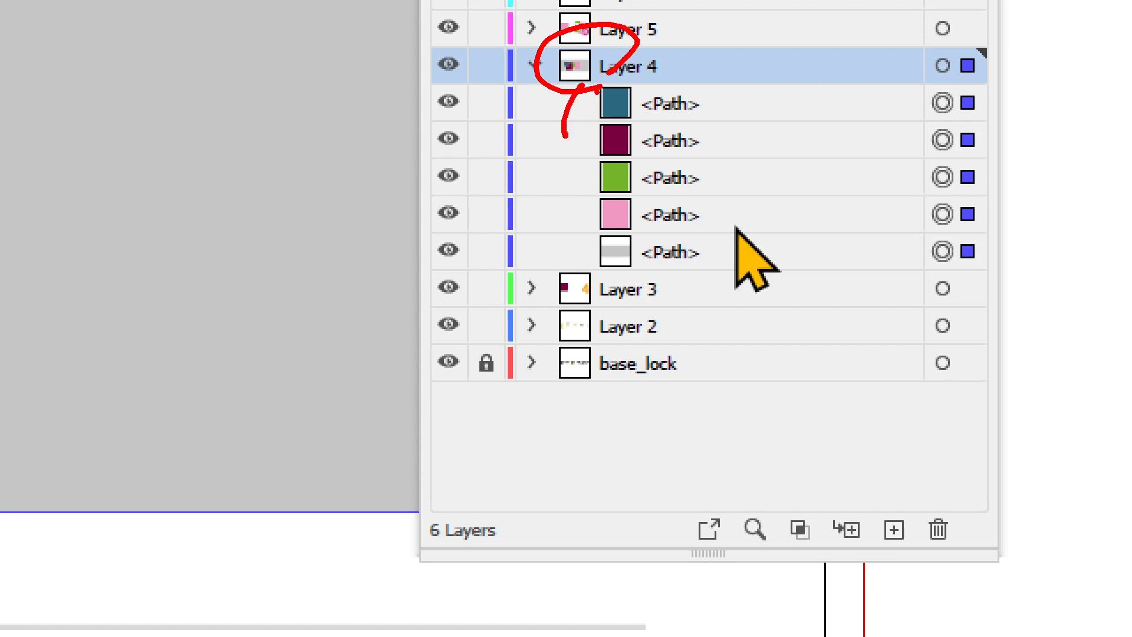
{"action": "mouse_move", "coordinate": [600, 89]}
{"action": "left_mouse_down"}
{"action": "mouse_move", "coordinate": [582, 180]}
{"action": "mouse_move", "coordinate": [587, 268]}
{"action": "left_mouse_up"}
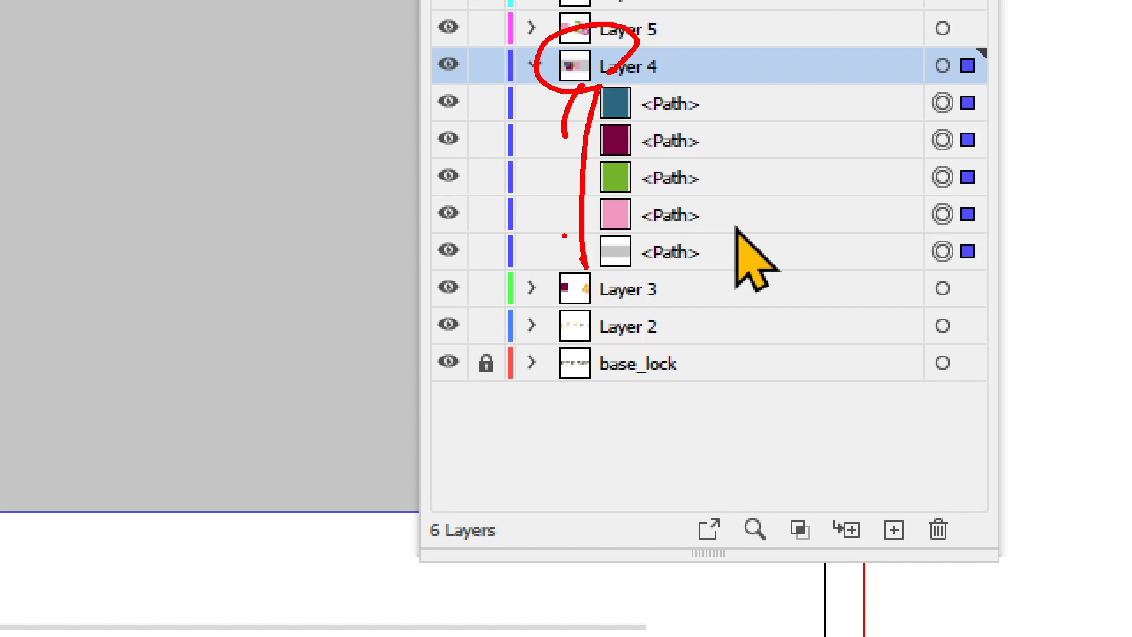
{"action": "key", "text": "ctrl+z"}
{"action": "key", "text": "ctrl+z"}
{"action": "key", "text": "ctrl+z"}
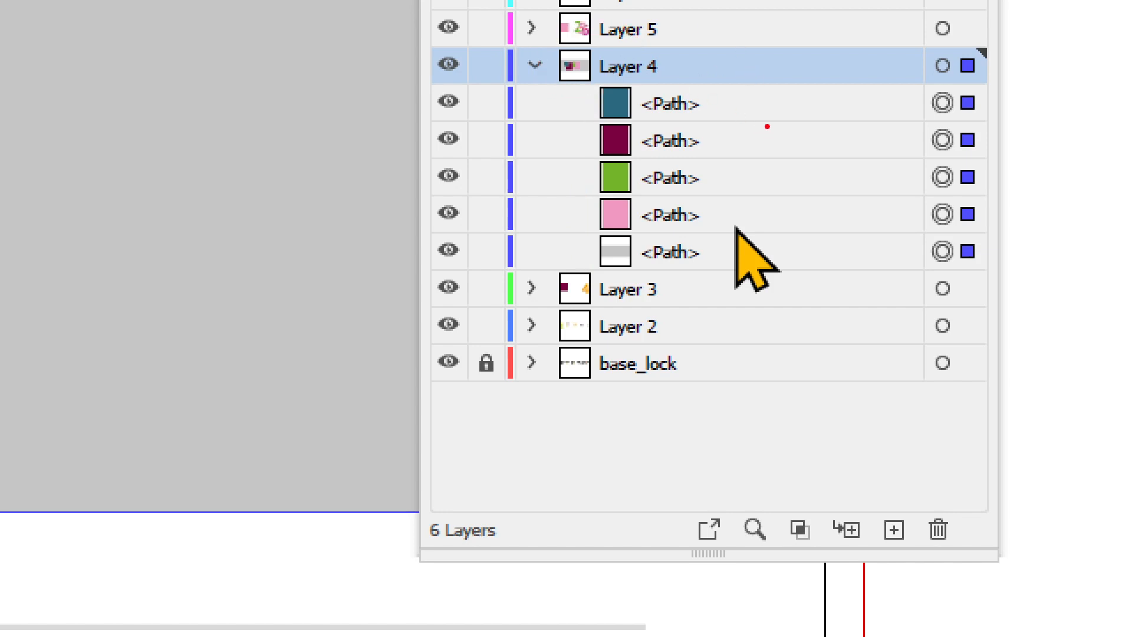
{"action": "mouse_move", "coordinate": [817, 154]}
{"action": "left_mouse_down"}
{"action": "mouse_move", "coordinate": [727, 180]}
{"action": "mouse_move", "coordinate": [839, 151]}
{"action": "mouse_move", "coordinate": [809, 171]}
{"action": "mouse_move", "coordinate": [734, 59]}
{"action": "mouse_move", "coordinate": [826, 156]}
{"action": "mouse_move", "coordinate": [816, 82]}
{"action": "mouse_move", "coordinate": [817, 145]}
{"action": "mouse_move", "coordinate": [802, 122]}
{"action": "mouse_move", "coordinate": [786, 132]}
{"action": "left_mouse_up"}
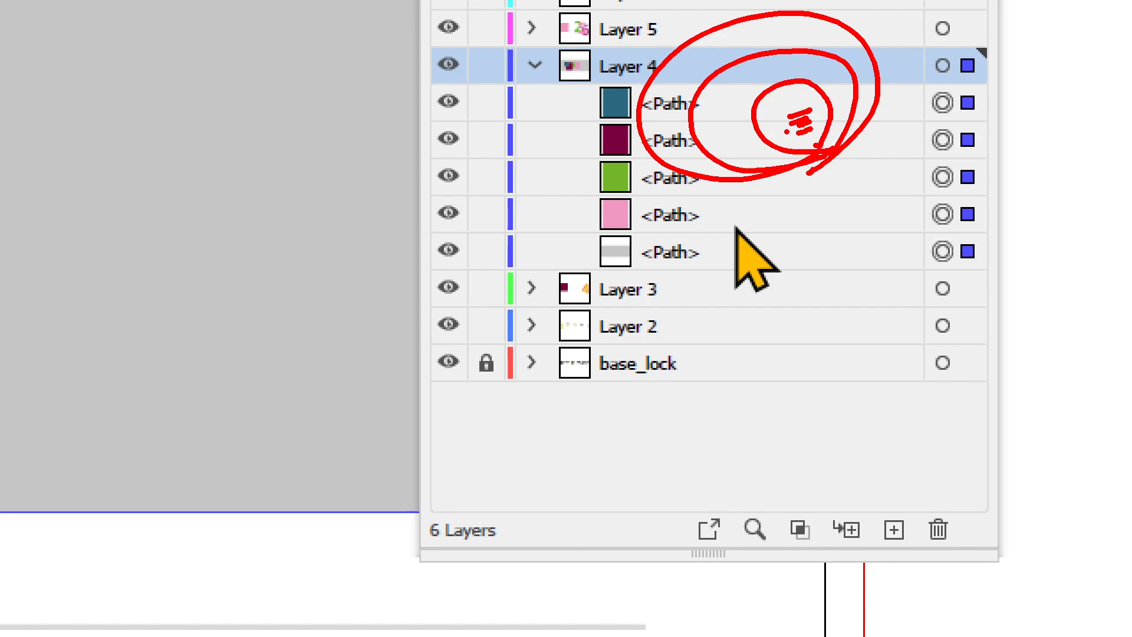
{"action": "mouse_move", "coordinate": [862, 526]}
{"action": "left_mouse_down"}
{"action": "mouse_move", "coordinate": [860, 546]}
{"action": "mouse_move", "coordinate": [829, 517]}
{"action": "mouse_move", "coordinate": [869, 525]}
{"action": "mouse_move", "coordinate": [853, 541]}
{"action": "left_mouse_up"}
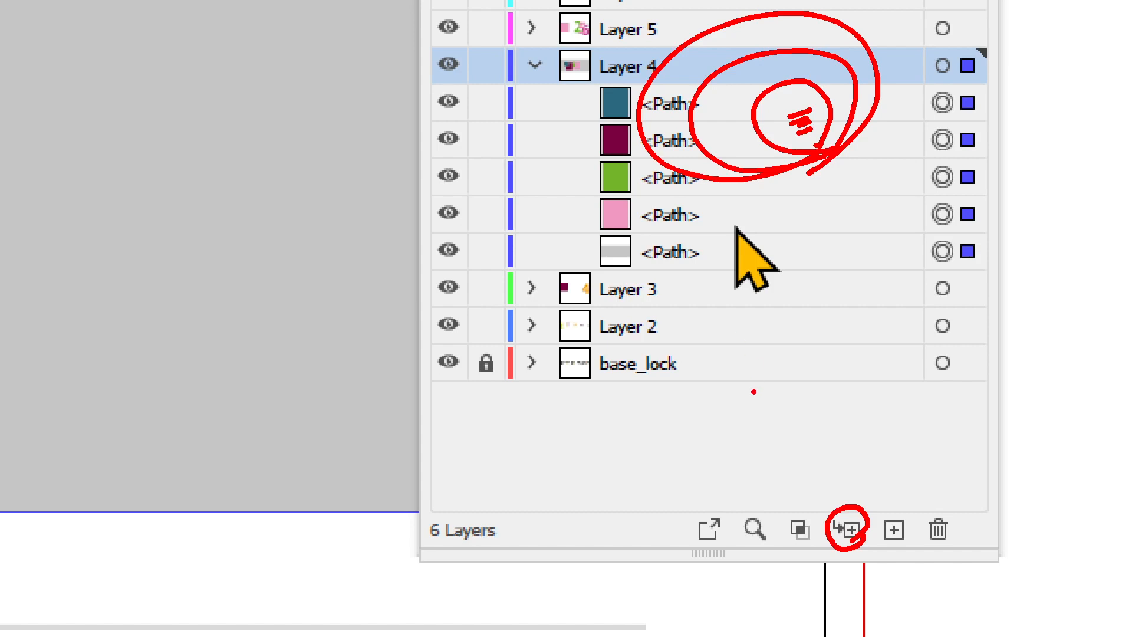
{"action": "left_click_drag", "start_coordinate": [753, 371], "coordinate": [754, 407]}
{"action": "left_click_drag", "start_coordinate": [757, 286], "coordinate": [783, 308]}
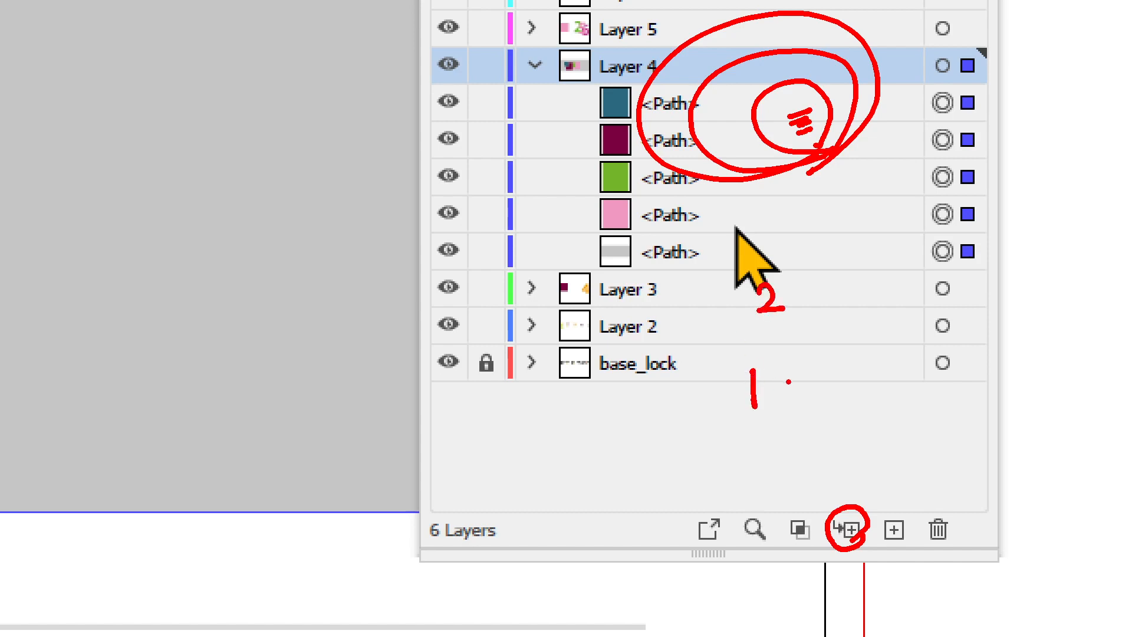
{"action": "mouse_move", "coordinate": [791, 391]}
{"action": "left_mouse_down"}
{"action": "mouse_move", "coordinate": [808, 401]}
{"action": "mouse_move", "coordinate": [815, 361]}
{"action": "mouse_move", "coordinate": [812, 399]}
{"action": "left_mouse_up"}
{"action": "left_click", "coordinate": [792, 379]}
{"action": "left_click", "coordinate": [786, 393]}
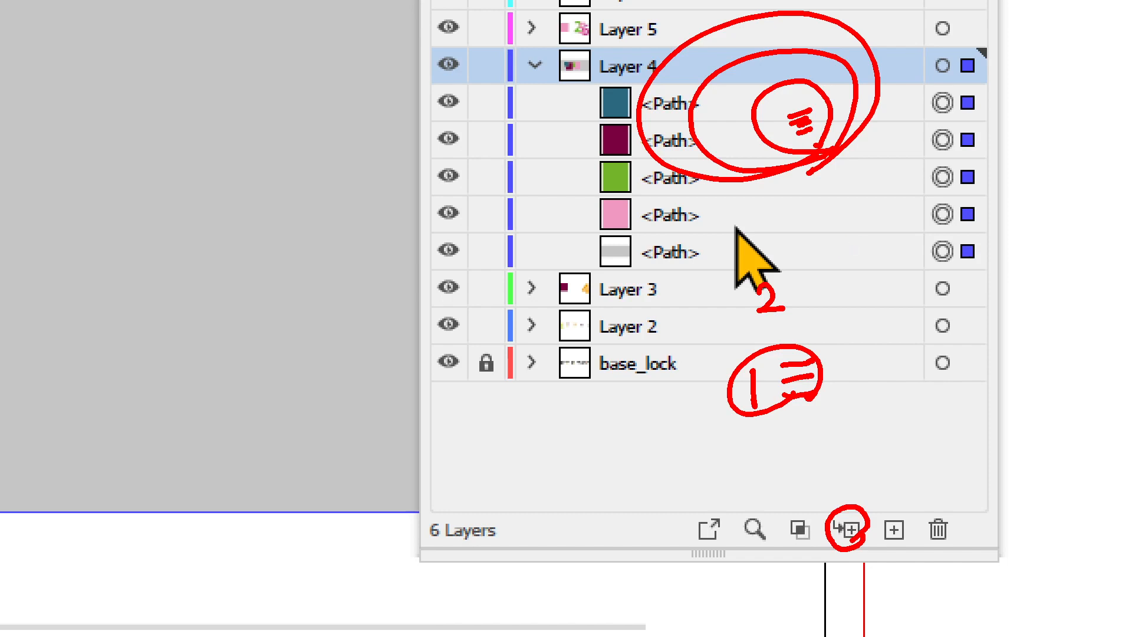
{"action": "left_click_drag", "start_coordinate": [882, 391], "coordinate": [900, 405]}
{"action": "mouse_move", "coordinate": [889, 394]}
{"action": "left_mouse_down"}
{"action": "mouse_move", "coordinate": [888, 421]}
{"action": "mouse_move", "coordinate": [927, 403]}
{"action": "left_mouse_up"}
{"action": "mouse_move", "coordinate": [950, 370]}
{"action": "left_mouse_down"}
{"action": "mouse_move", "coordinate": [927, 373]}
{"action": "mouse_move", "coordinate": [957, 414]}
{"action": "left_mouse_up"}
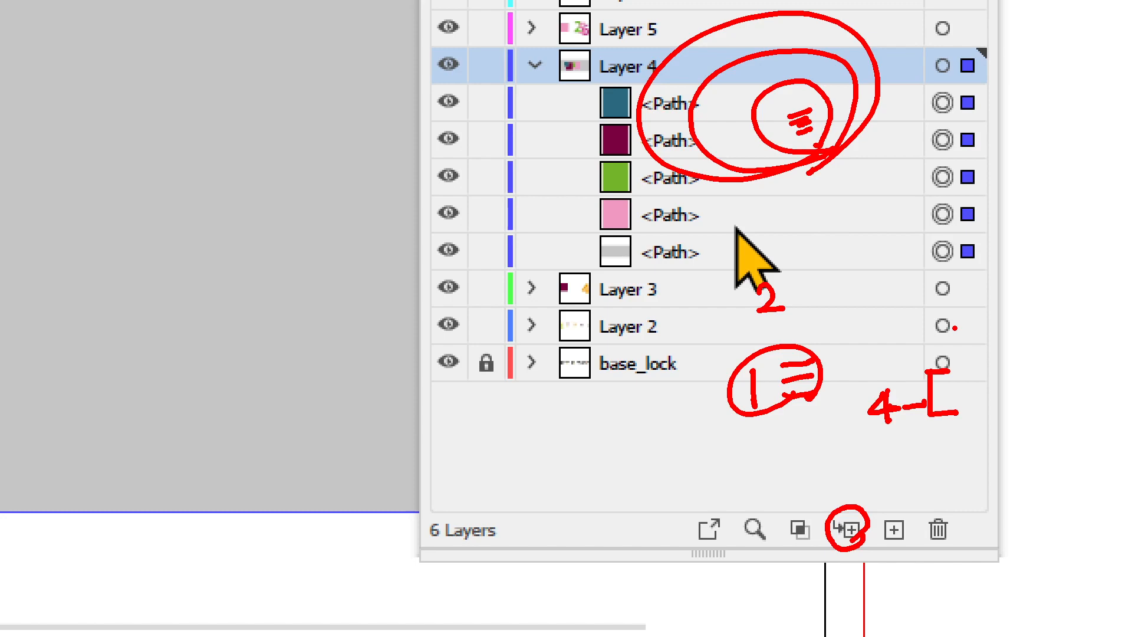
{"action": "key", "text": "Escape"}
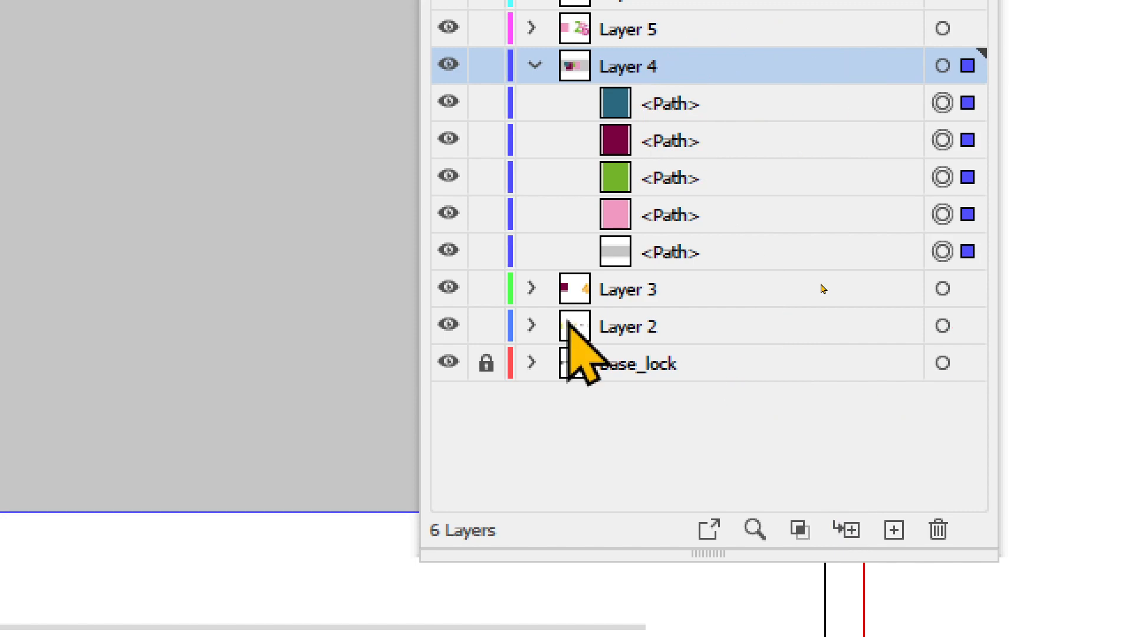
{"action": "key", "text": "ctrl+4"}
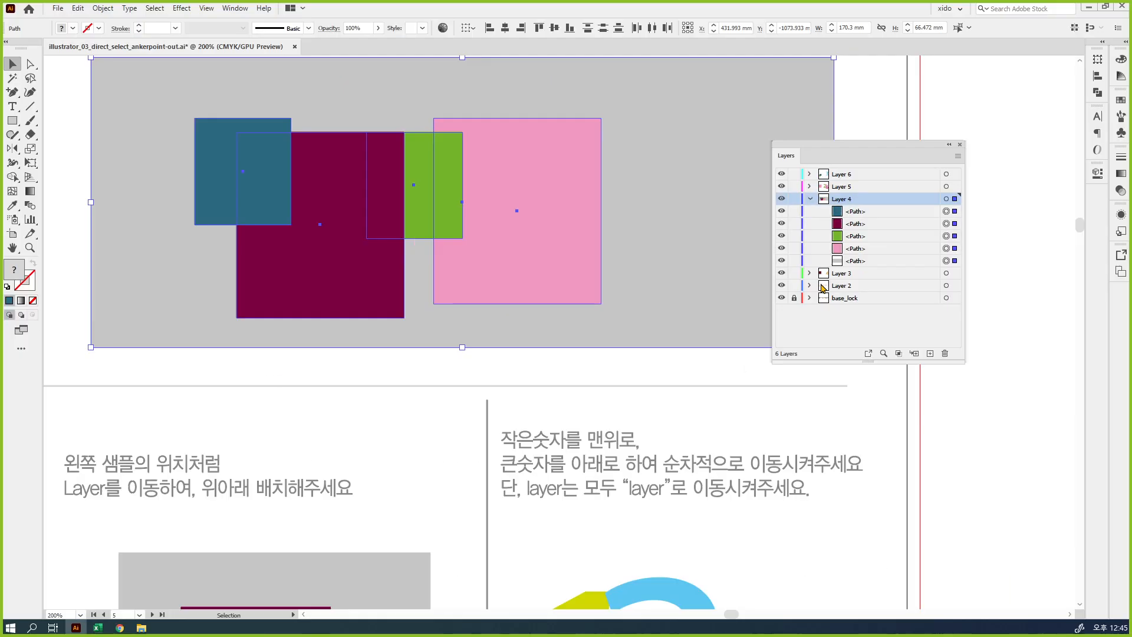
Check which layer each rectangle in the lower sample belongs to, collapse Layer 4, and select all five shapes together
{"action": "left_click", "coordinate": [606, 417]}
{"action": "left_click_drag", "start_coordinate": [374, 576], "coordinate": [493, 161]}
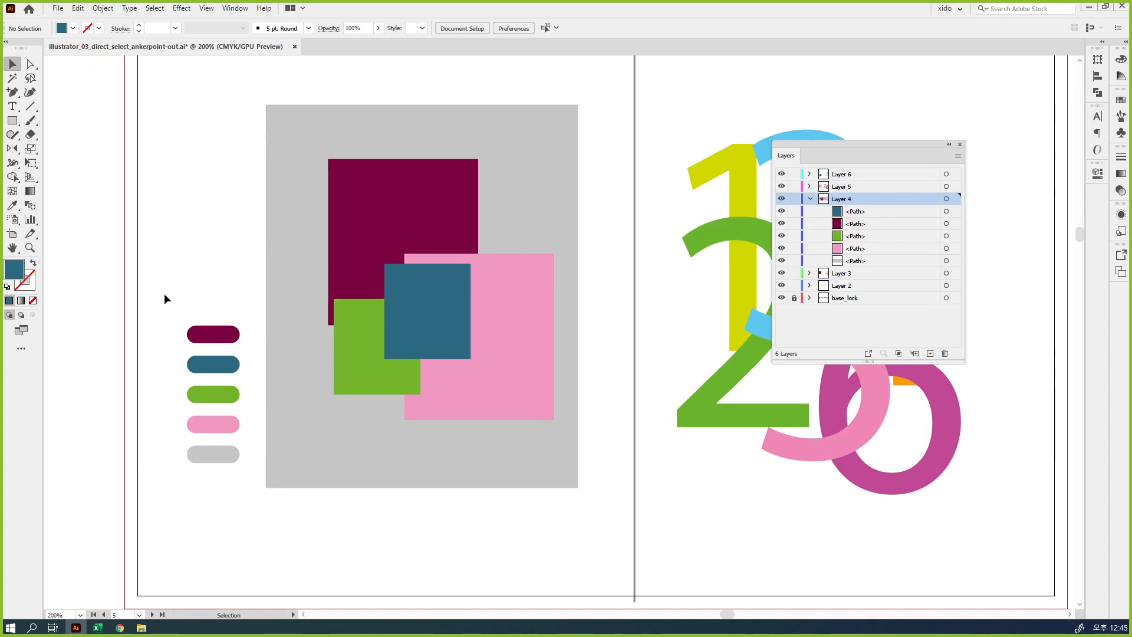
{"action": "left_click_drag", "start_coordinate": [233, 498], "coordinate": [235, 499]}
{"action": "left_click", "coordinate": [447, 310]}
{"action": "left_click", "coordinate": [349, 348]}
{"action": "left_click", "coordinate": [538, 401]}
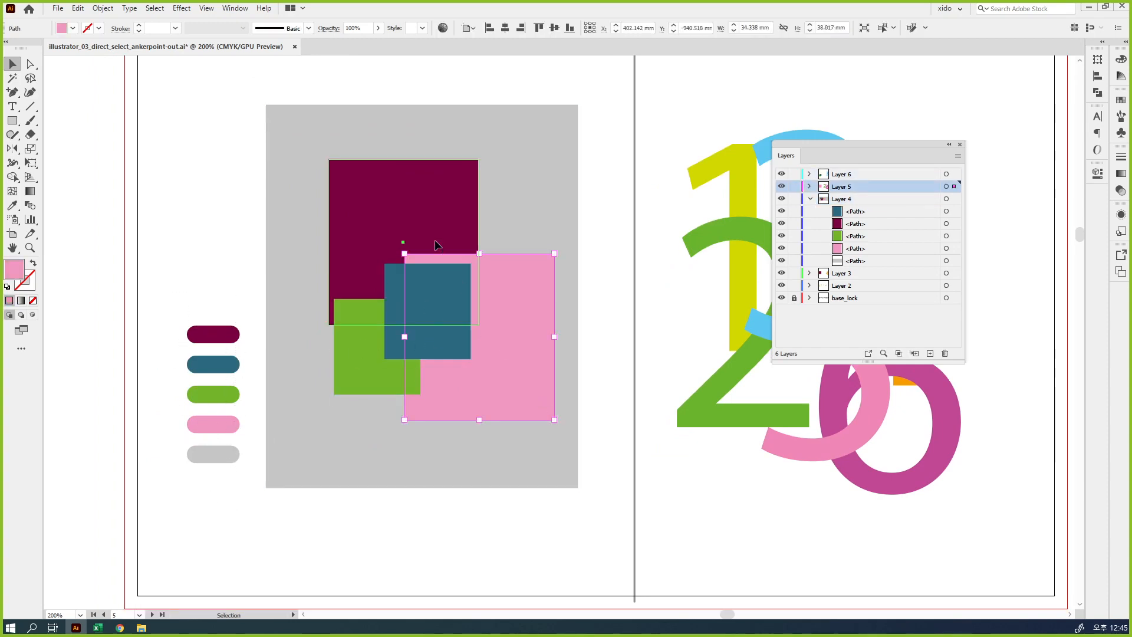
{"action": "left_click", "coordinate": [460, 248]}
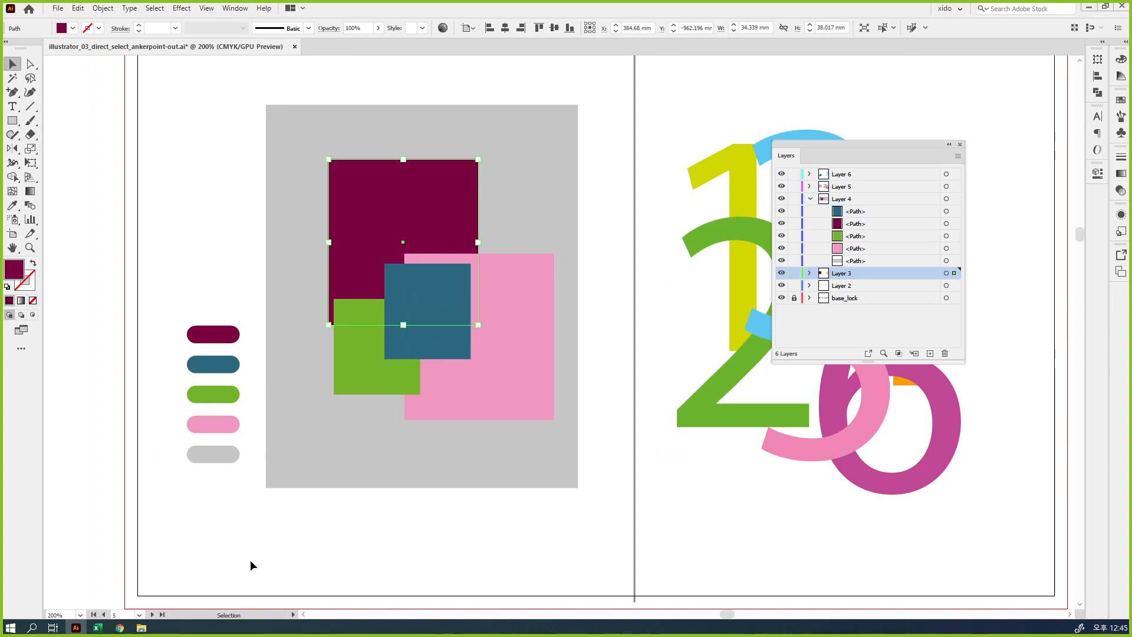
{"action": "left_click", "coordinate": [811, 201]}
{"action": "left_click_drag", "start_coordinate": [511, 532], "coordinate": [378, 232]}
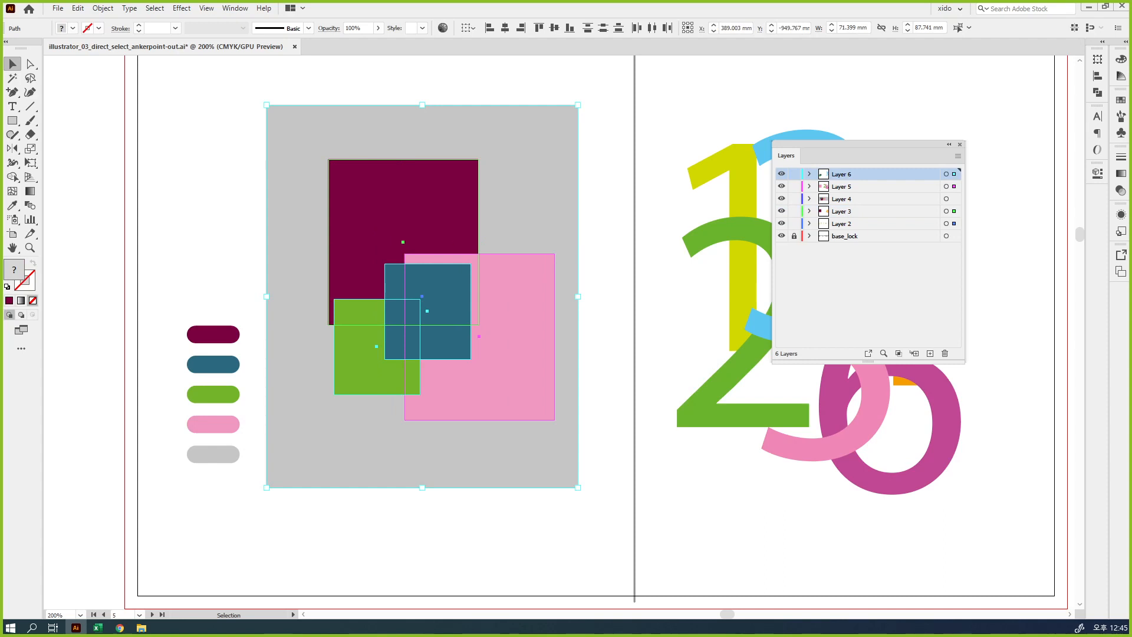
Move the Layers panel clear of the colored numerals and examine which layer each numeral belongs to
{"action": "left_click_drag", "start_coordinate": [849, 155], "coordinate": [987, 452]}
{"action": "left_click_drag", "start_coordinate": [848, 326], "coordinate": [661, 316]}
{"action": "left_click", "coordinate": [801, 316]}
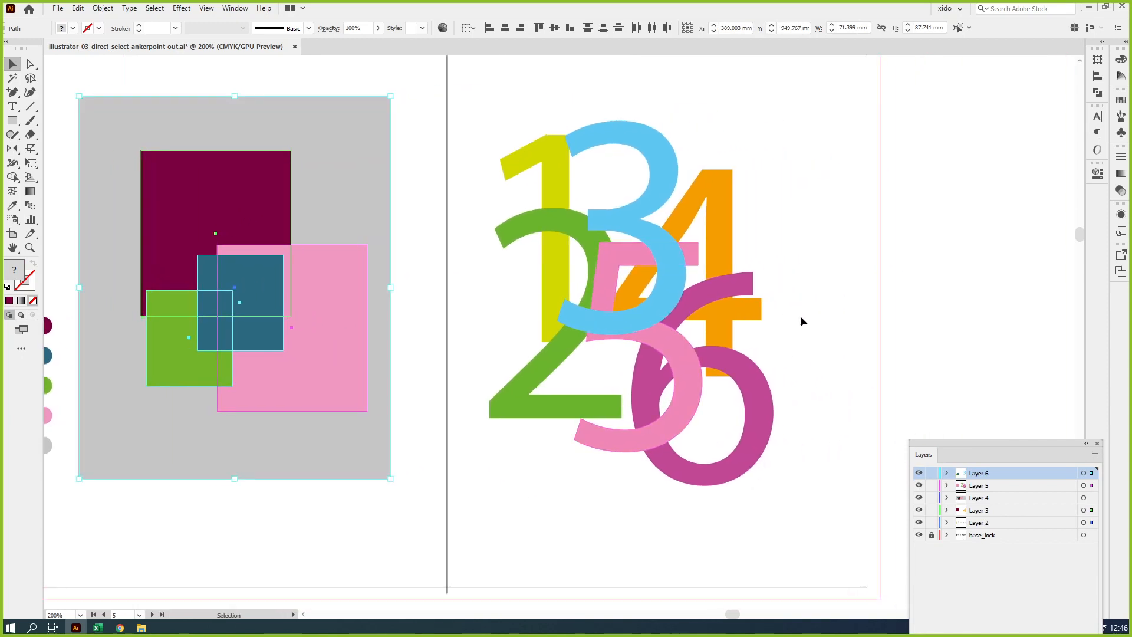
{"action": "left_click", "coordinate": [548, 186]}
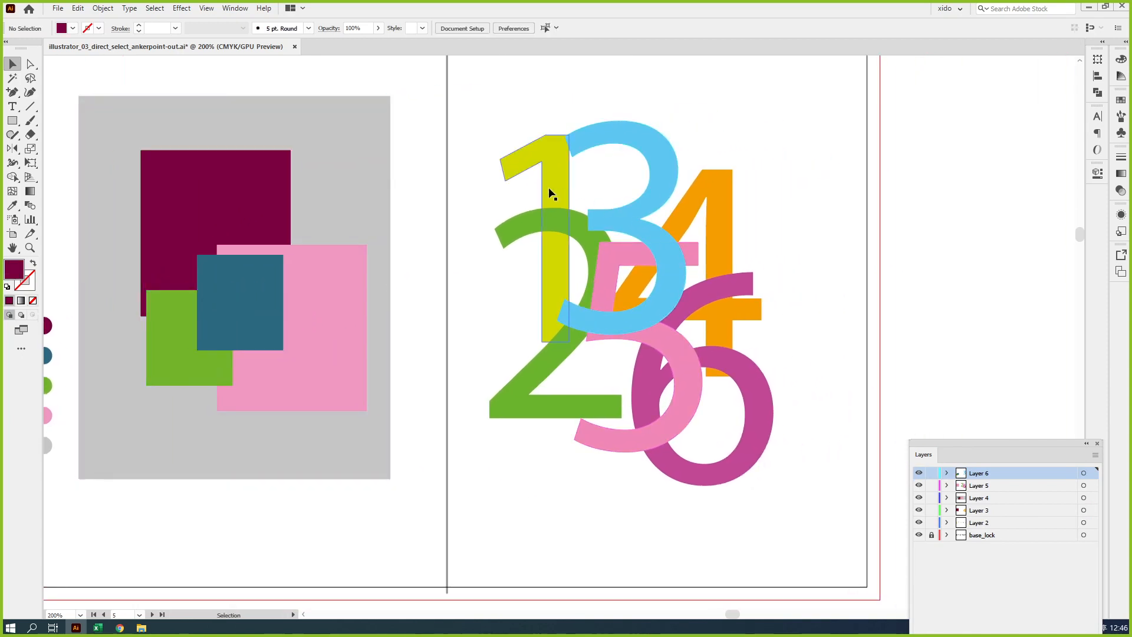
{"action": "left_click", "coordinate": [578, 228]}
{"action": "left_click", "coordinate": [676, 227]}
{"action": "left_click", "coordinate": [674, 237]}
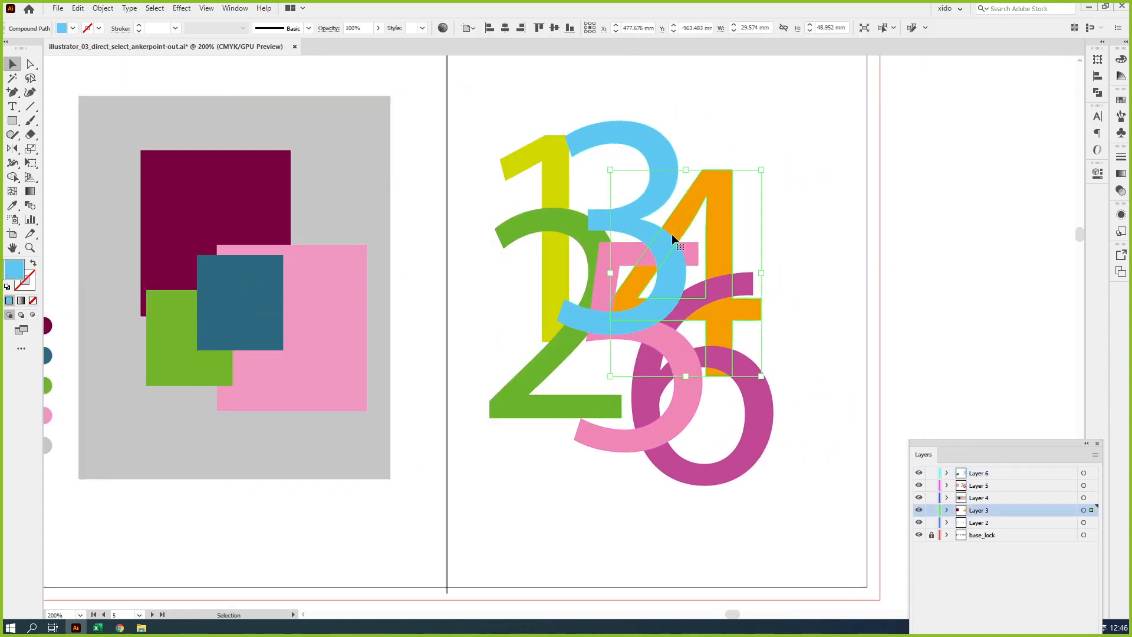
{"action": "left_click", "coordinate": [612, 267]}
Spread the numerals 6, 5, 4, 3, 2 and 1 apart in numerical order, with neighbouring ones slightly overlapping
{"action": "left_click_drag", "start_coordinate": [774, 412], "coordinate": [985, 359]}
{"action": "left_click", "coordinate": [719, 342]}
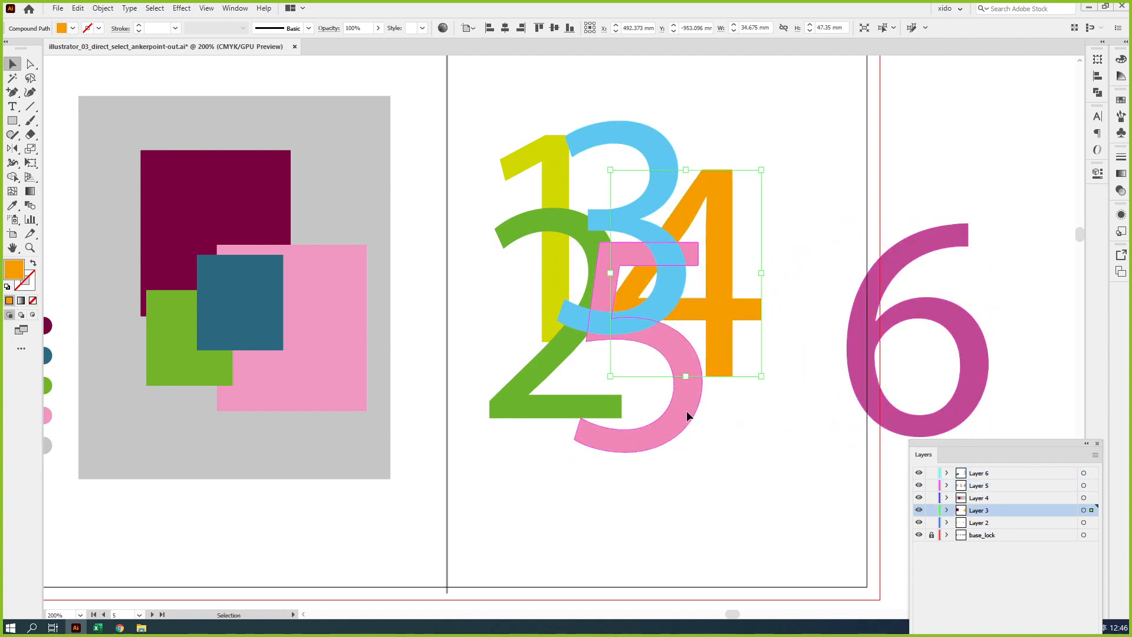
{"action": "left_click_drag", "start_coordinate": [688, 412], "coordinate": [857, 381]}
{"action": "left_click_drag", "start_coordinate": [720, 337], "coordinate": [748, 345]}
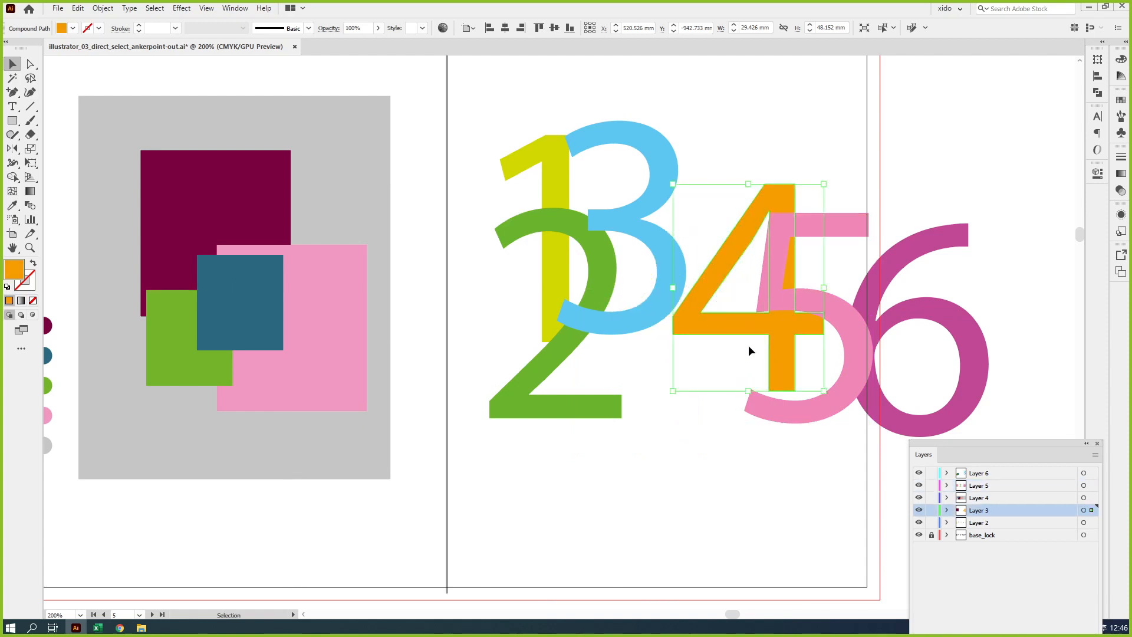
{"action": "left_click_drag", "start_coordinate": [650, 336], "coordinate": [698, 357]}
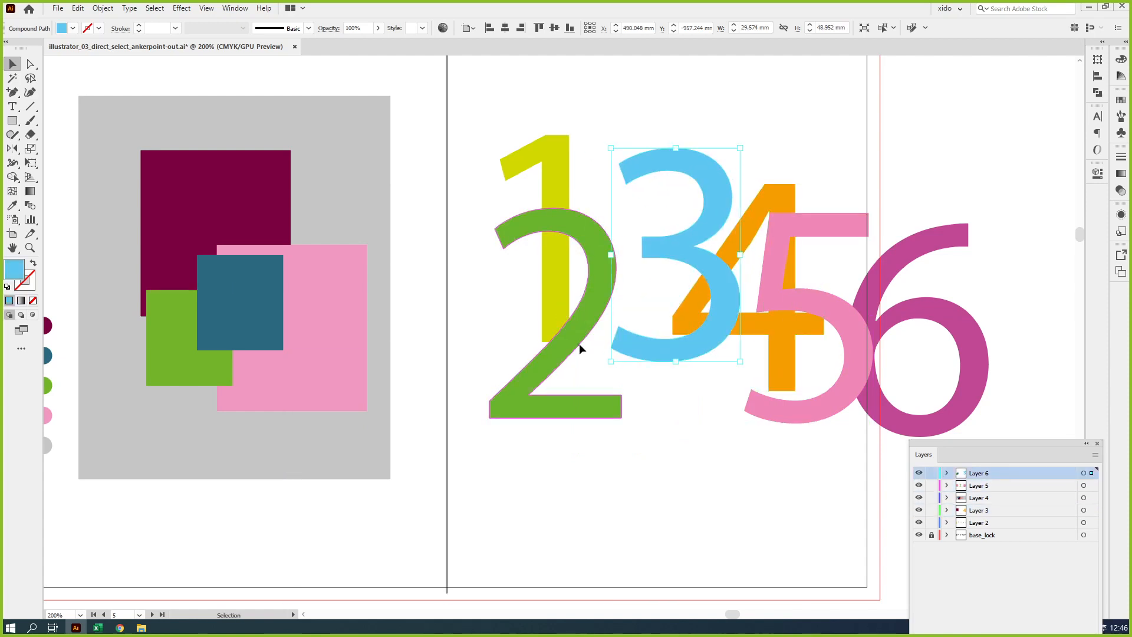
{"action": "left_click_drag", "start_coordinate": [579, 343], "coordinate": [653, 306]}
{"action": "left_click_drag", "start_coordinate": [561, 255], "coordinate": [603, 178]}
{"action": "left_click_drag", "start_coordinate": [628, 283], "coordinate": [621, 253]}
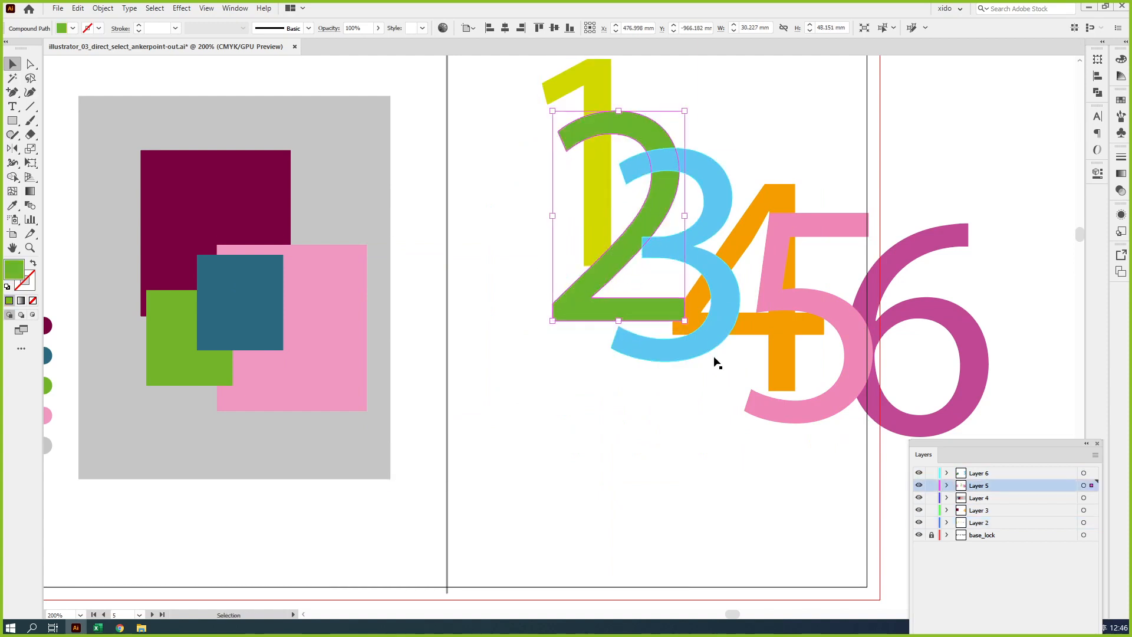
Shift all six numerals toward the divider, bring 5 and 6 closer to 4, overlap 6 with 5, and deselect
{"action": "left_click_drag", "start_coordinate": [725, 383], "coordinate": [649, 405]}
{"action": "key", "text": "ctrl+minus"}
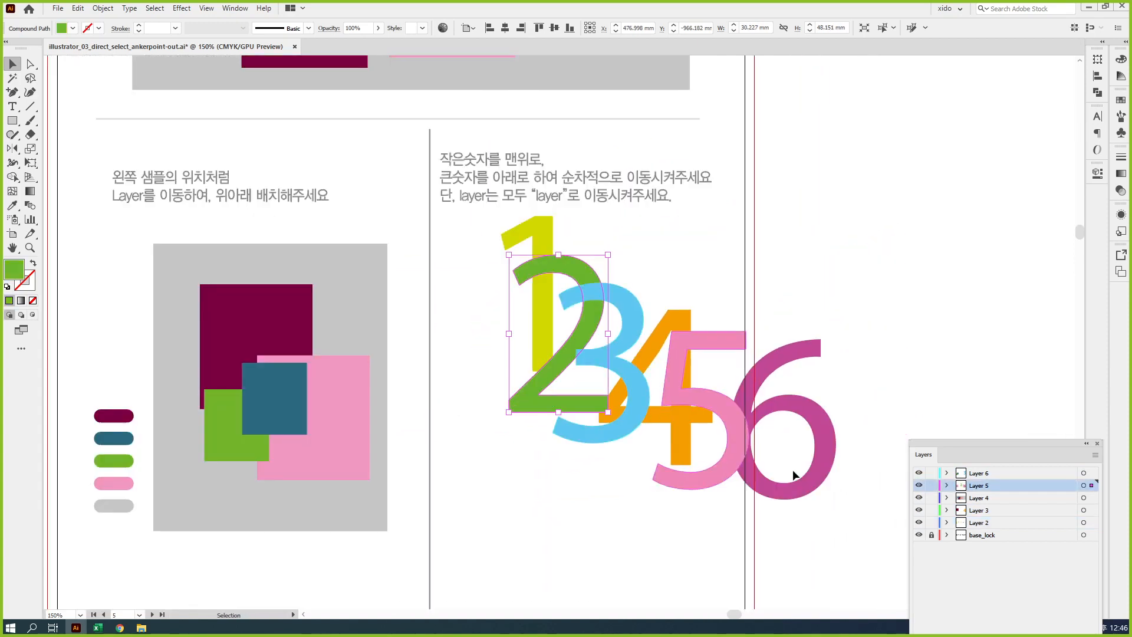
{"action": "left_click_drag", "start_coordinate": [826, 538], "coordinate": [519, 282]}
{"action": "left_click_drag", "start_coordinate": [609, 359], "coordinate": [556, 390]}
{"action": "left_click_drag", "start_coordinate": [656, 507], "coordinate": [648, 540]}
{"action": "left_click_drag", "start_coordinate": [734, 515], "coordinate": [787, 444]}
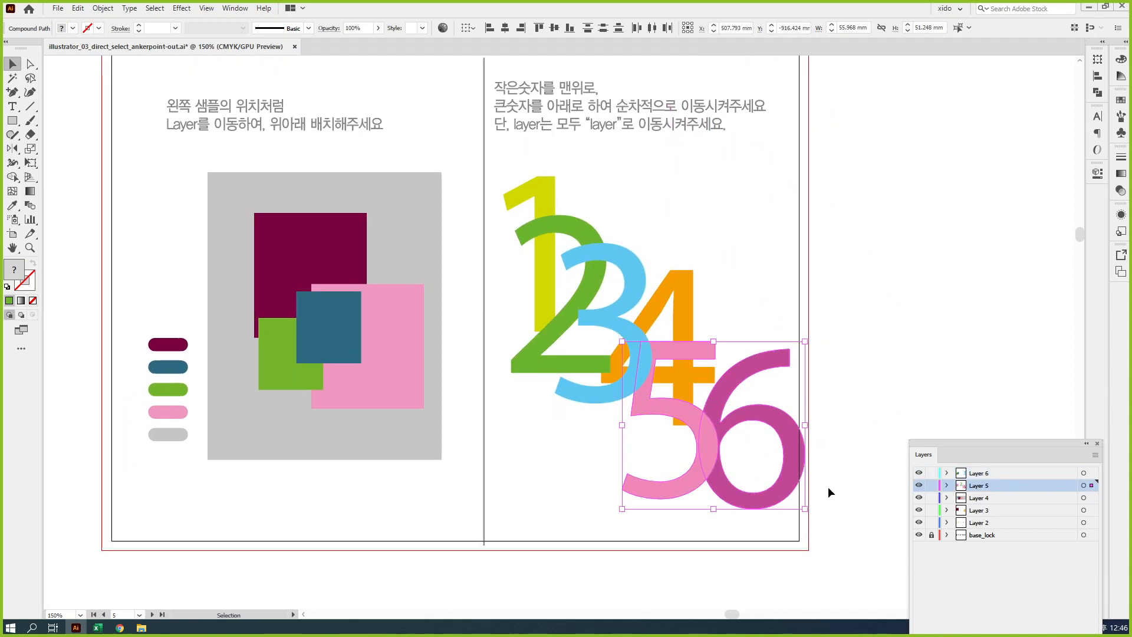
{"action": "left_click", "coordinate": [827, 487]}
{"action": "left_click_drag", "start_coordinate": [773, 502], "coordinate": [734, 519]}
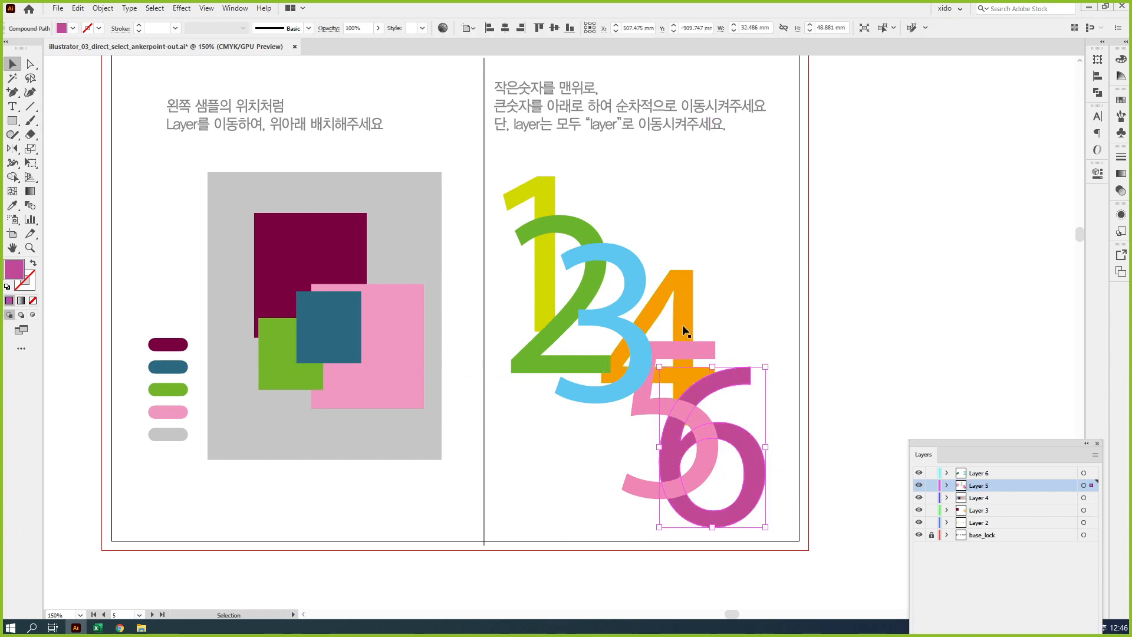
{"action": "left_click", "coordinate": [763, 338]}
{"action": "left_click_drag", "start_coordinate": [787, 416], "coordinate": [622, 239]}
{"action": "left_click", "coordinate": [803, 238]}
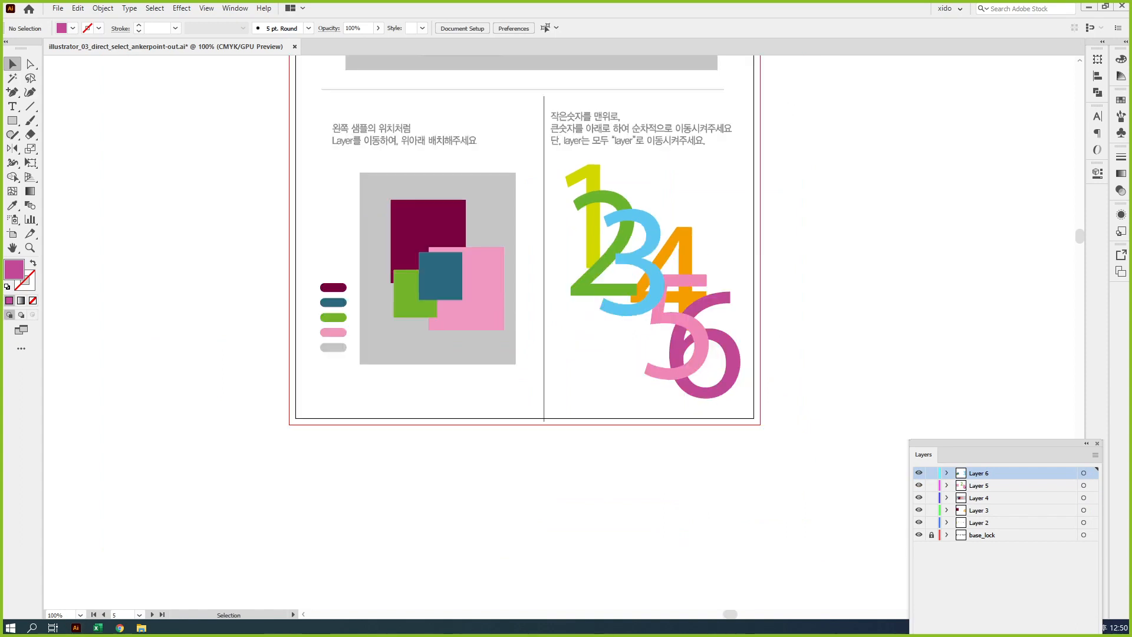
Place the Layers panel beside the rectangle sample, check each rectangle's layer, and select the four rectangles with their gray background
{"action": "left_click_drag", "start_coordinate": [572, 455], "coordinate": [623, 463]}
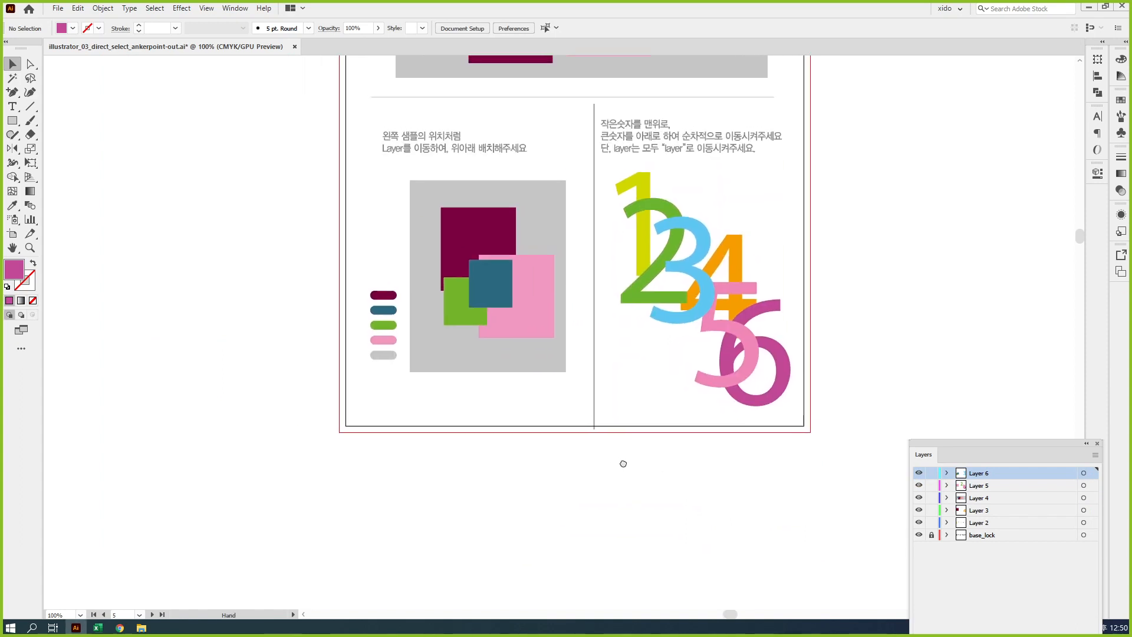
{"action": "left_click", "coordinate": [484, 276], "text": "ctrl"}
{"action": "left_click", "coordinate": [547, 354], "text": "ctrl"}
{"action": "left_click_drag", "start_coordinate": [956, 445], "coordinate": [275, 135]}
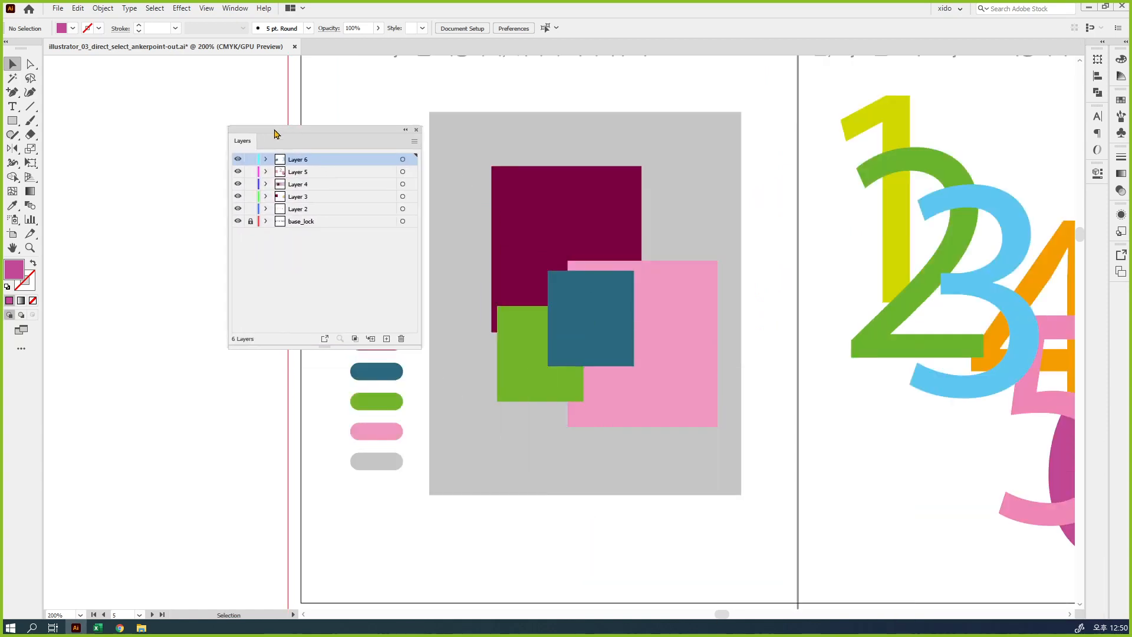
{"action": "left_click", "coordinate": [527, 190]}
{"action": "left_click", "coordinate": [581, 290]}
{"action": "left_click", "coordinate": [670, 306]}
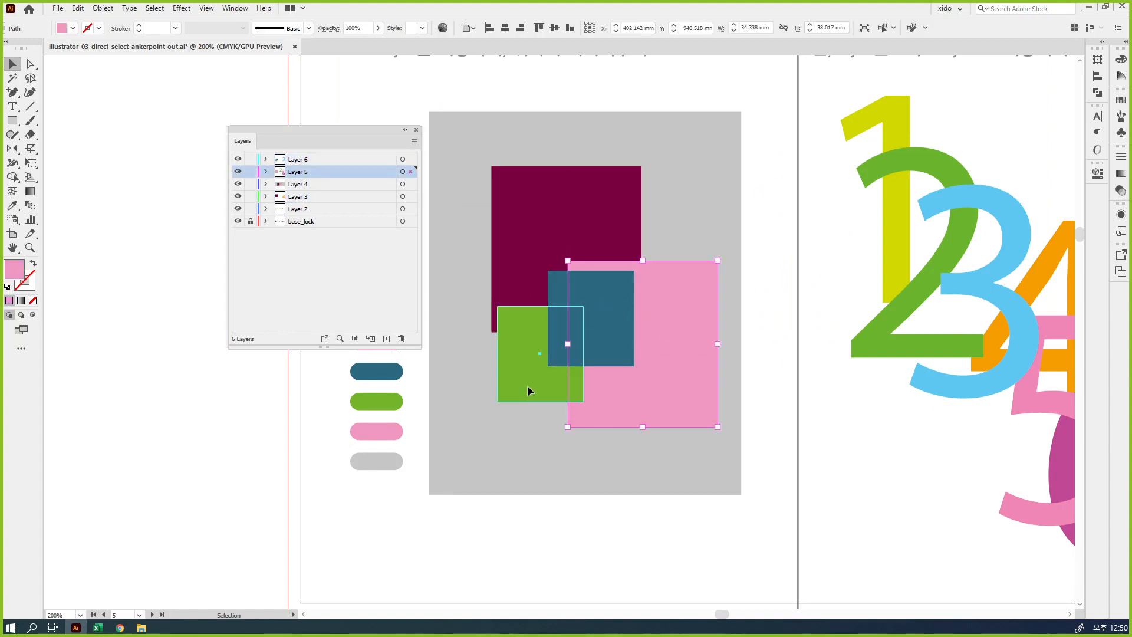
{"action": "left_click", "coordinate": [528, 384]}
{"action": "left_click_drag", "start_coordinate": [717, 525], "coordinate": [487, 204]}
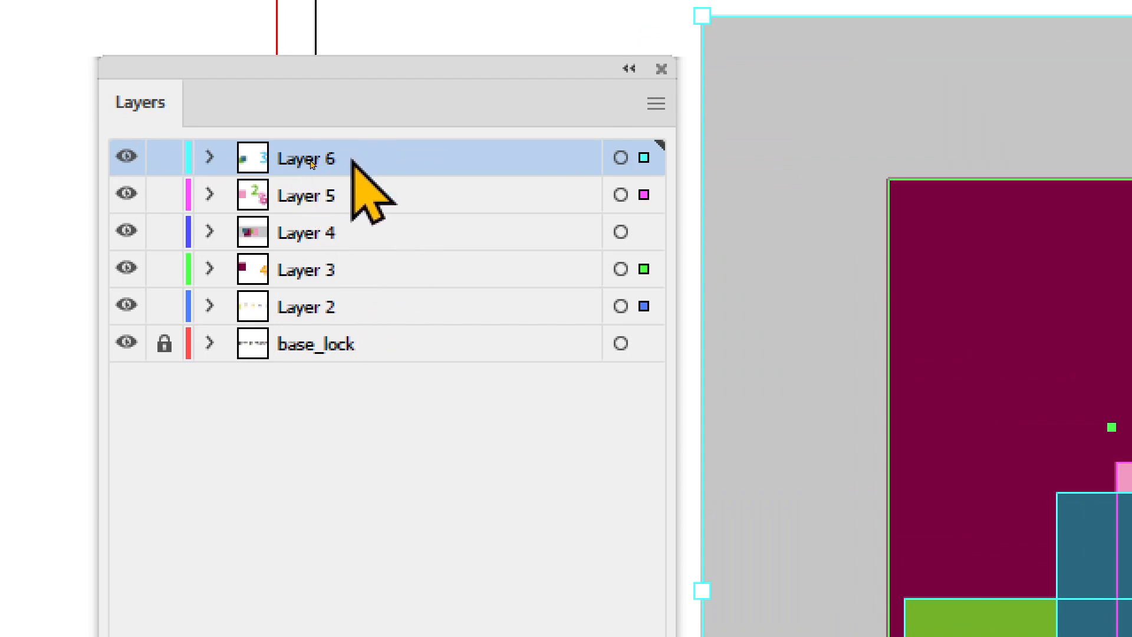
Rename Layer 6 as 박스배치
{"action": "double_click", "coordinate": [298, 156]}
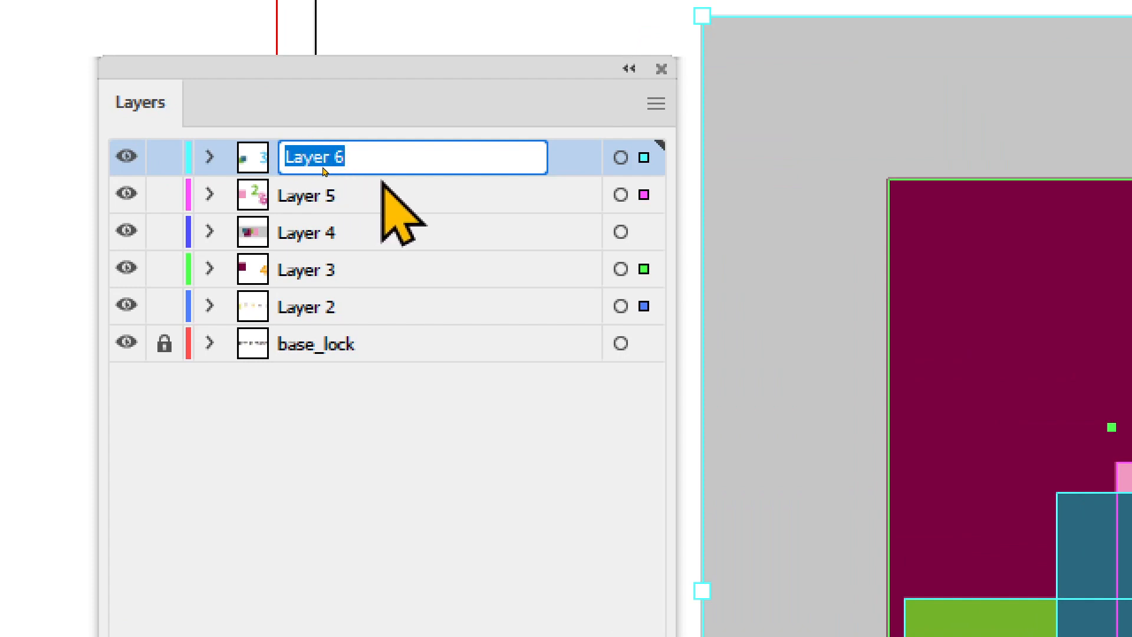
{"action": "type", "text": "qkrtm"}
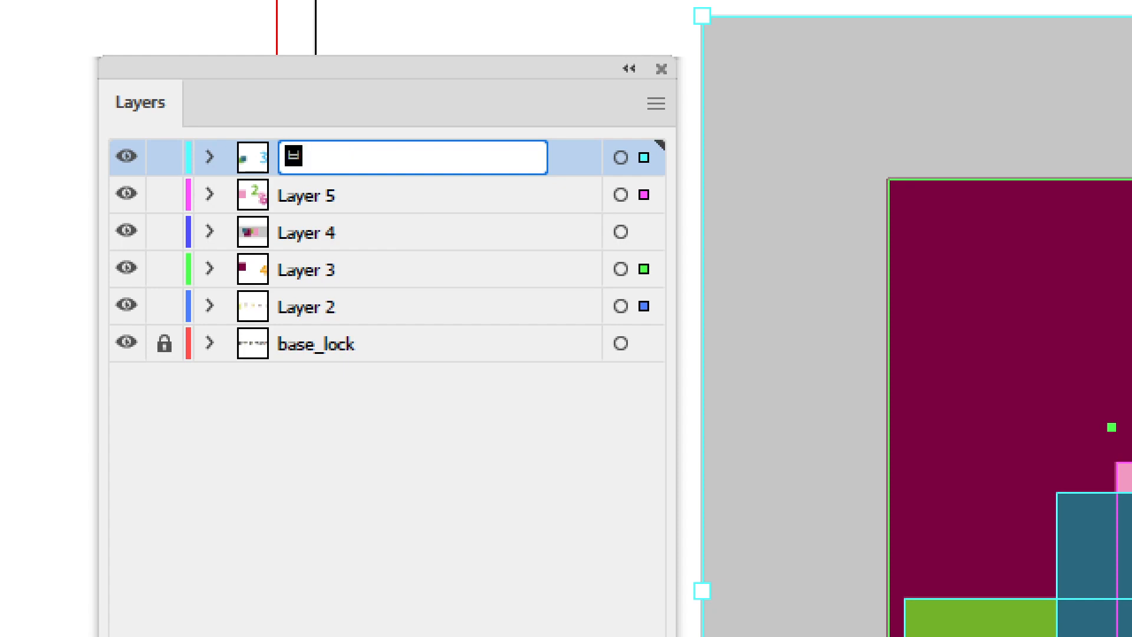
{"action": "type", "text": "qocl"}
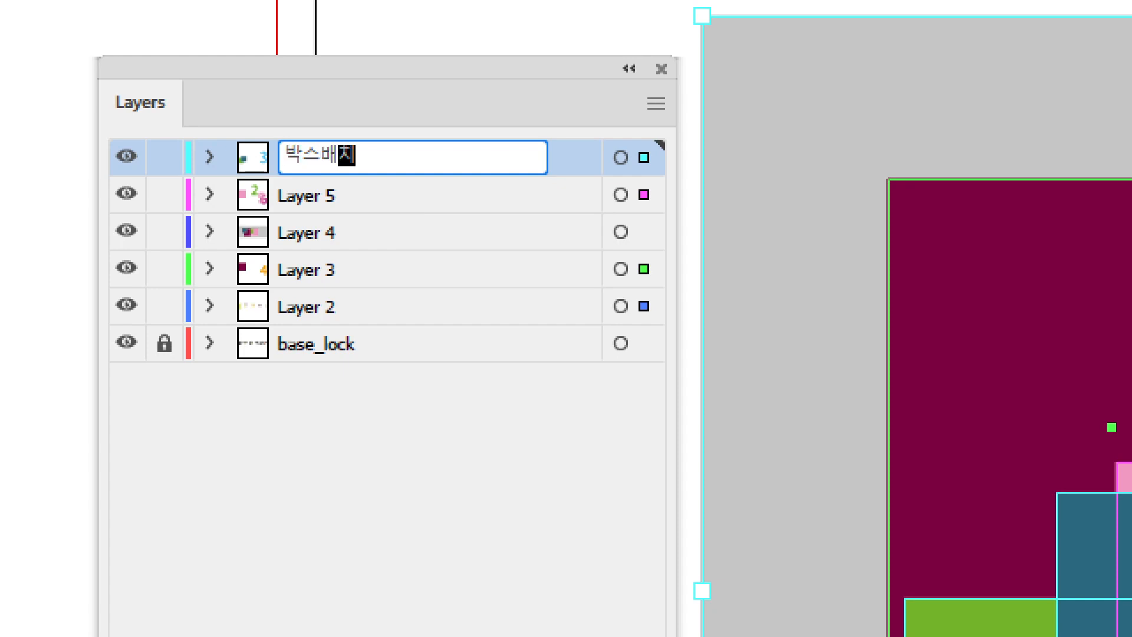
{"action": "key", "text": "Return"}
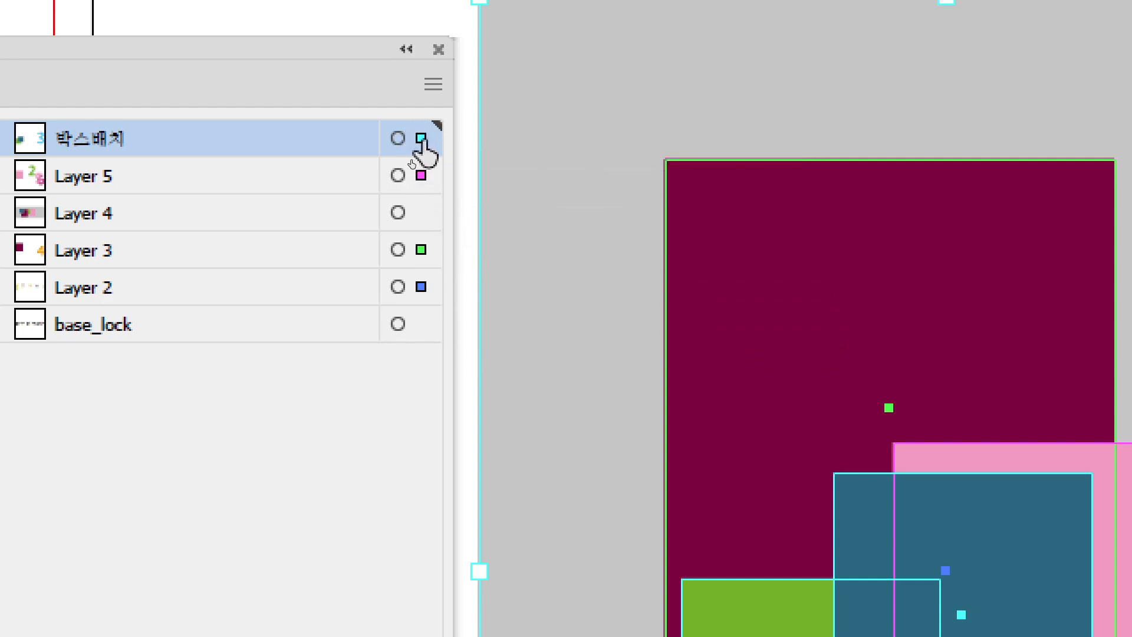
Move the selected artwork from Layer 5, Layer 3 and Layer 2 onto the 박스배치 layer
{"action": "left_click_drag", "start_coordinate": [422, 140], "coordinate": [422, 141]}
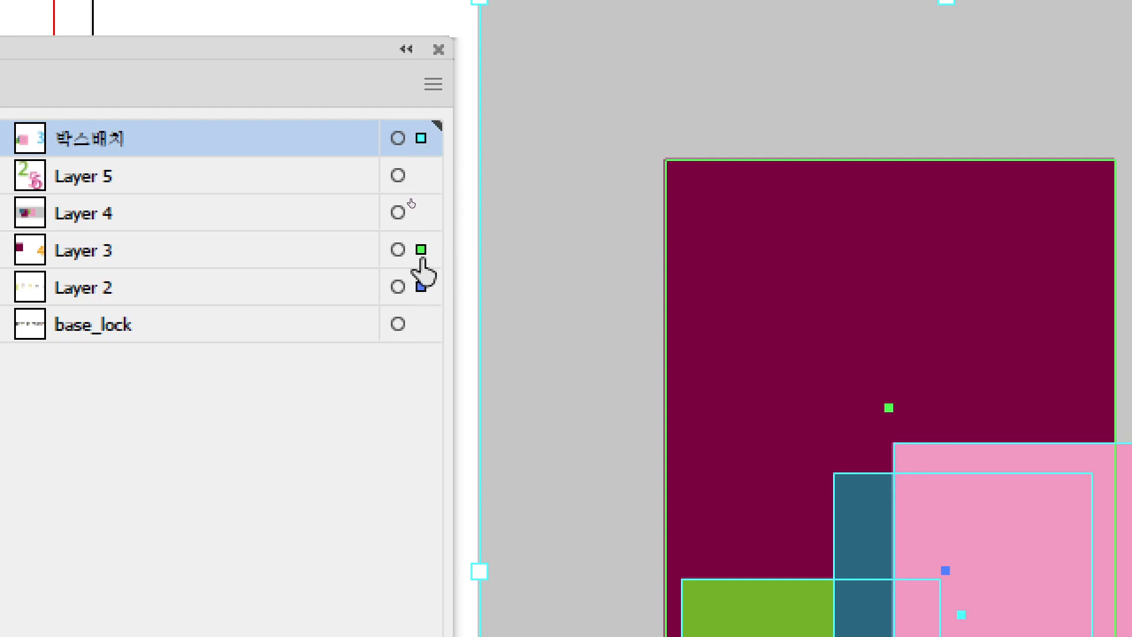
{"action": "left_click_drag", "start_coordinate": [426, 243], "coordinate": [423, 143]}
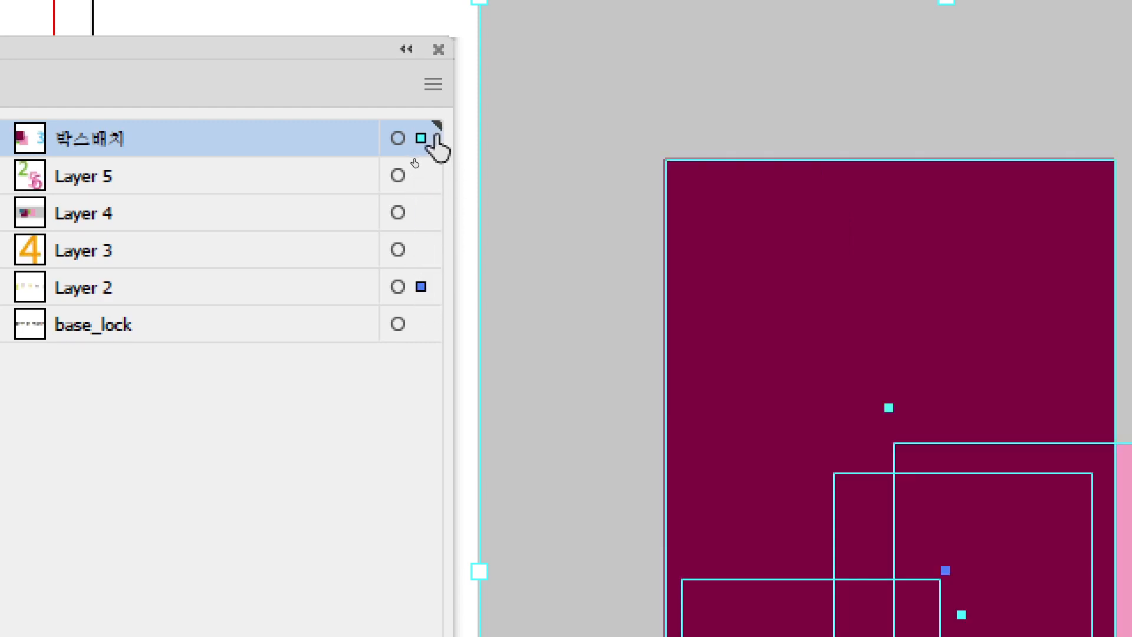
{"action": "left_click_drag", "start_coordinate": [434, 139], "coordinate": [424, 140]}
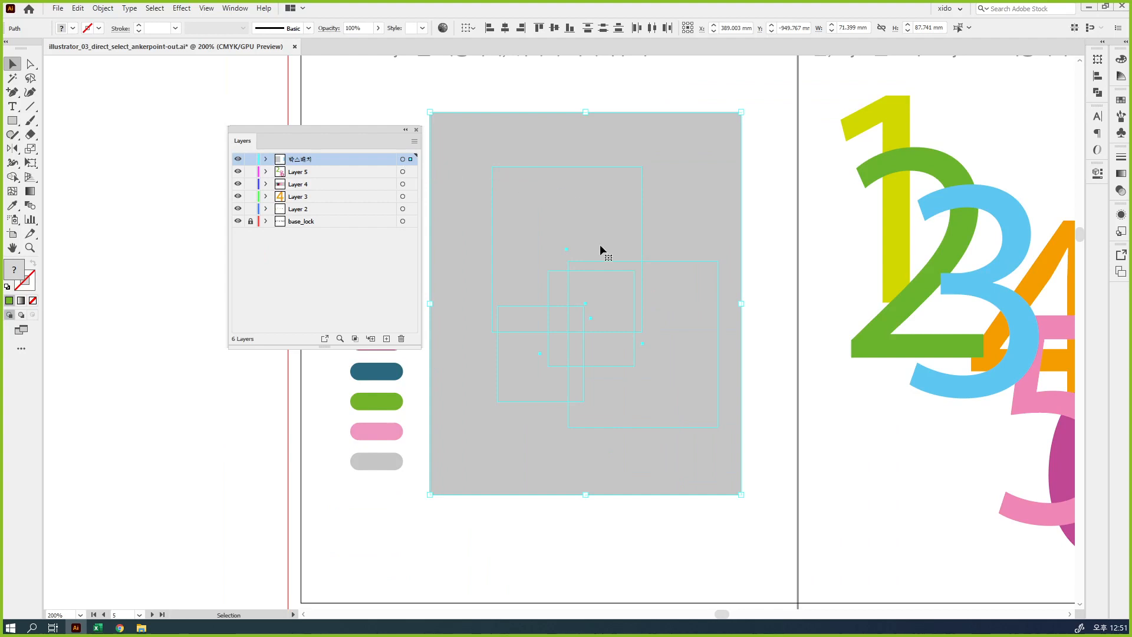
Send the gray background to the back of the 박스배치 artwork, restack the pink rectangle behind the blue and green ones, and deselect
{"action": "left_click_drag", "start_coordinate": [373, 141], "coordinate": [274, 157]}
{"action": "left_click", "coordinate": [378, 199]}
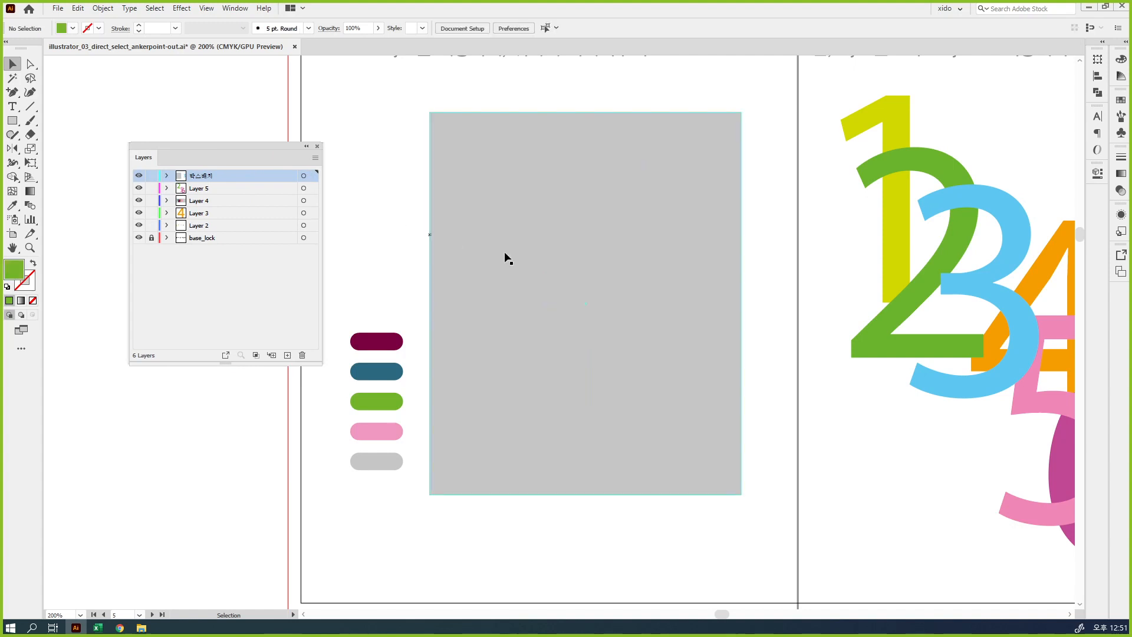
{"action": "left_click", "coordinate": [542, 233]}
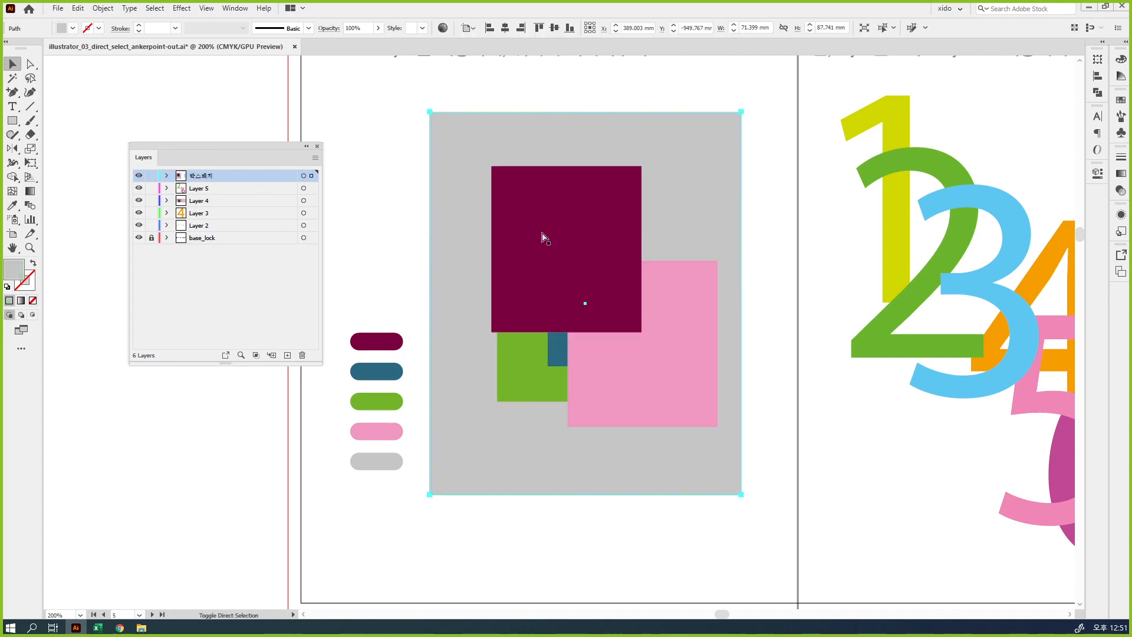
{"action": "left_click", "coordinate": [687, 362], "text": "shift"}
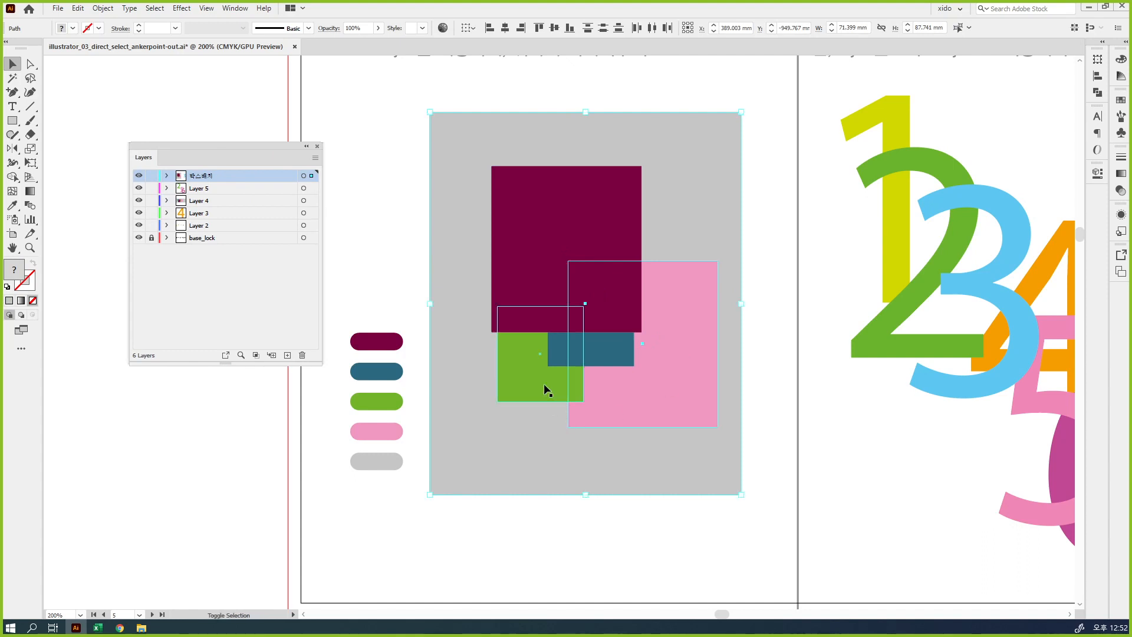
{"action": "left_click", "coordinate": [603, 536]}
Spread the rectangles diagonally down the gray background as maroon, blue, green and pink, keeping each overlapping the next, and deselect
{"action": "left_click_drag", "start_coordinate": [541, 245], "coordinate": [484, 207]}
{"action": "left_click_drag", "start_coordinate": [590, 344], "coordinate": [569, 304]}
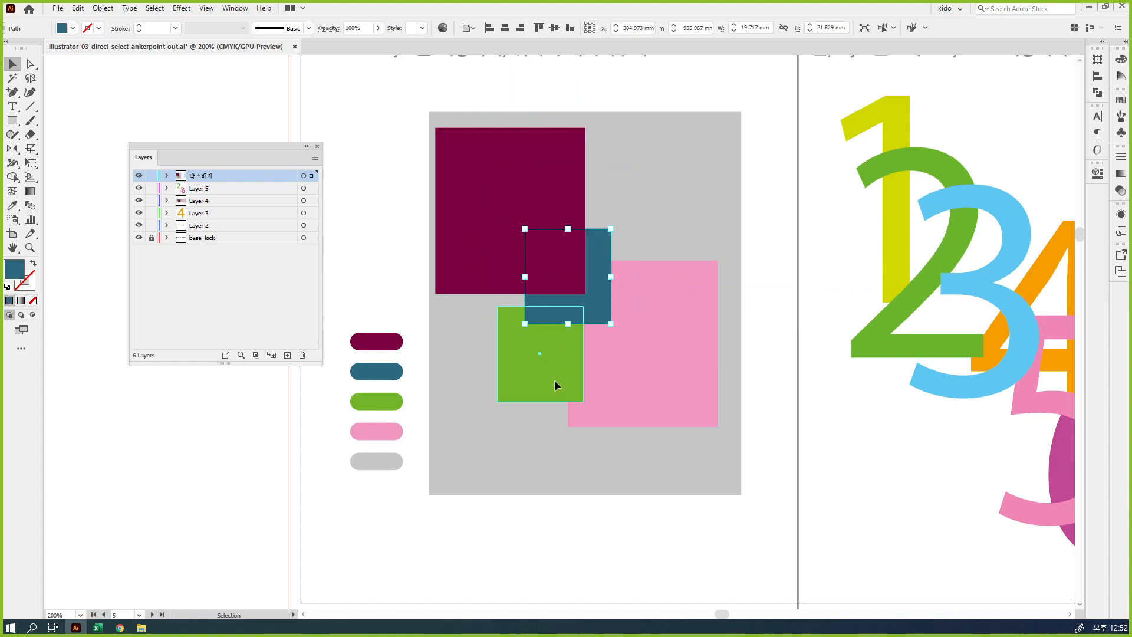
{"action": "left_click_drag", "start_coordinate": [553, 379], "coordinate": [579, 370]}
{"action": "left_click_drag", "start_coordinate": [648, 376], "coordinate": [637, 442]}
{"action": "left_click_drag", "start_coordinate": [565, 369], "coordinate": [614, 351]}
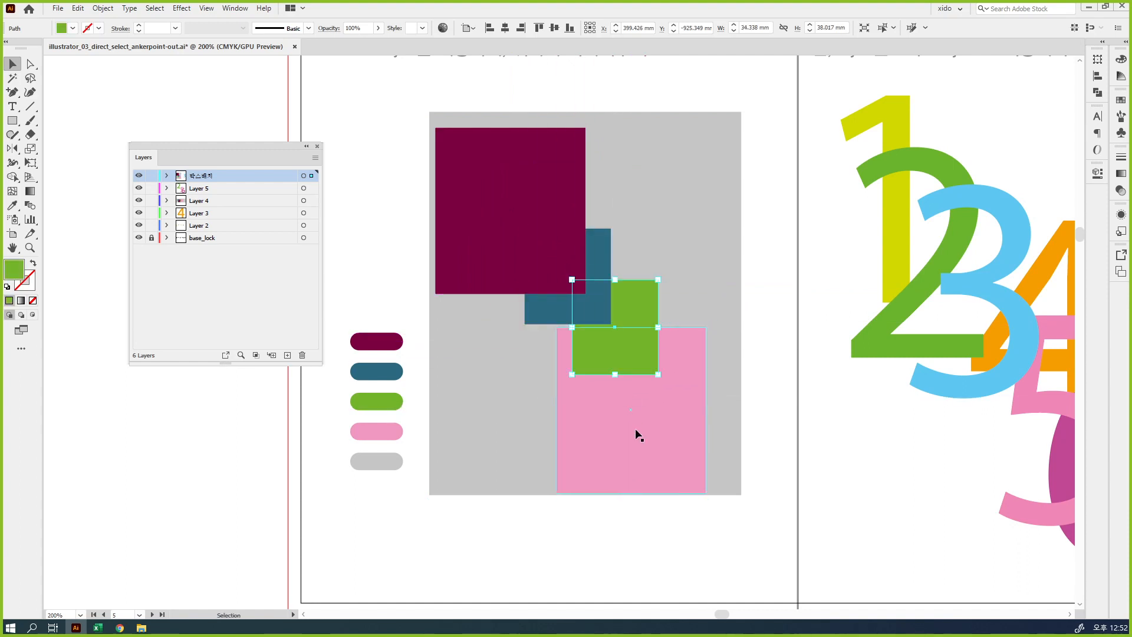
{"action": "left_click_drag", "start_coordinate": [648, 407], "coordinate": [663, 380]}
{"action": "left_click", "coordinate": [770, 439]}
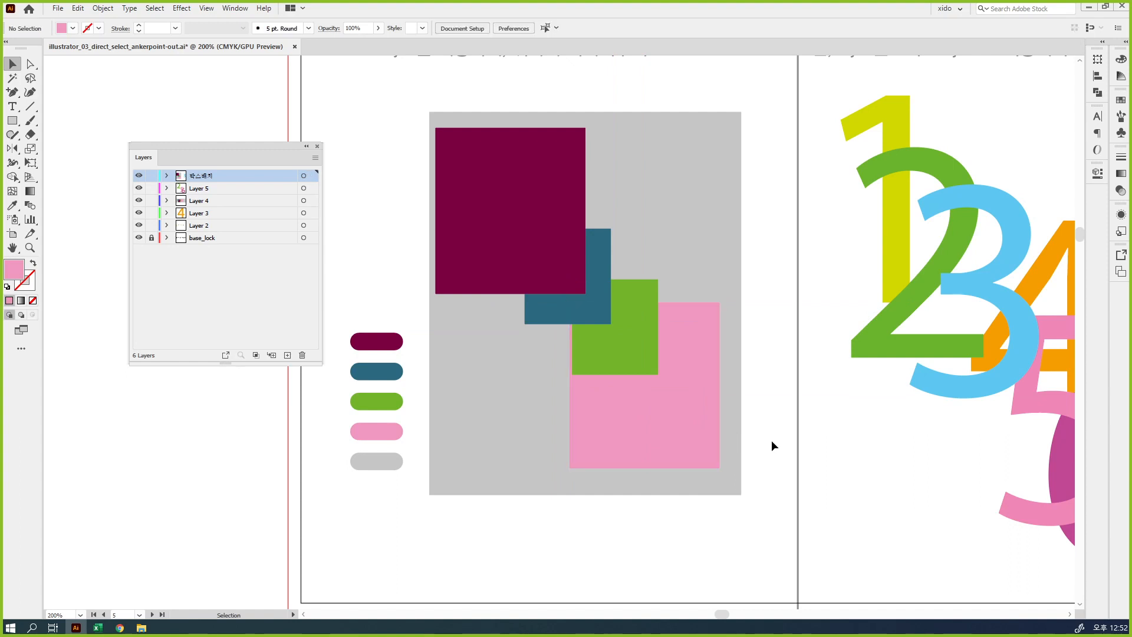
Select all four rectangles with their gray background and view the layer options of 박스배치 without changing them
{"action": "left_click_drag", "start_coordinate": [734, 523], "coordinate": [553, 195]}
{"action": "key", "text": "a"}
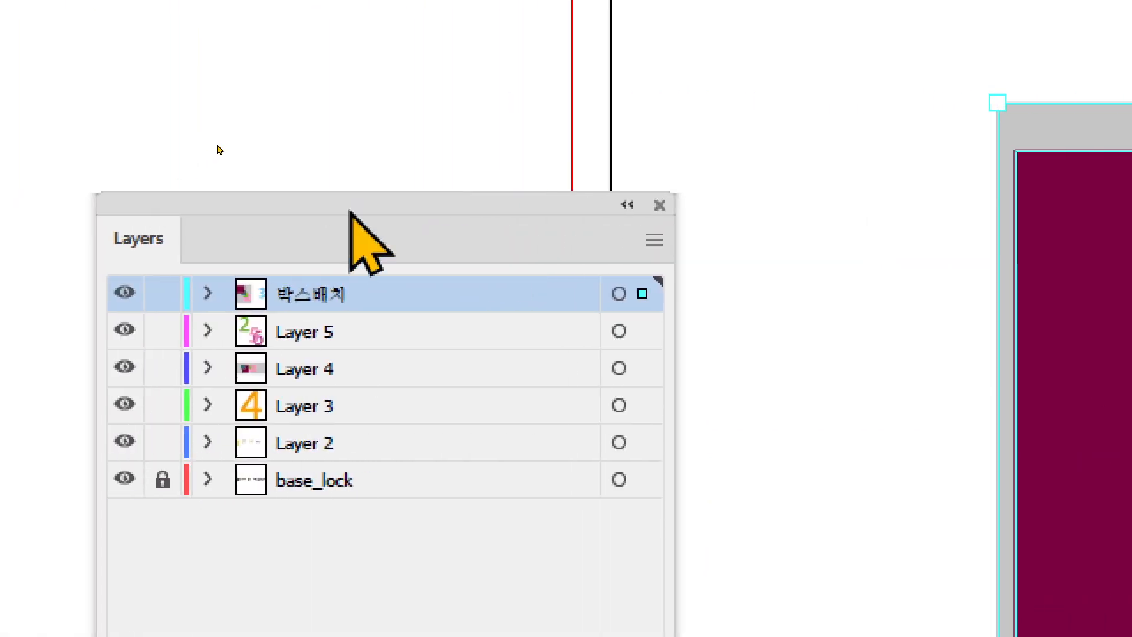
{"action": "left_click_drag", "start_coordinate": [385, 202], "coordinate": [694, 84]}
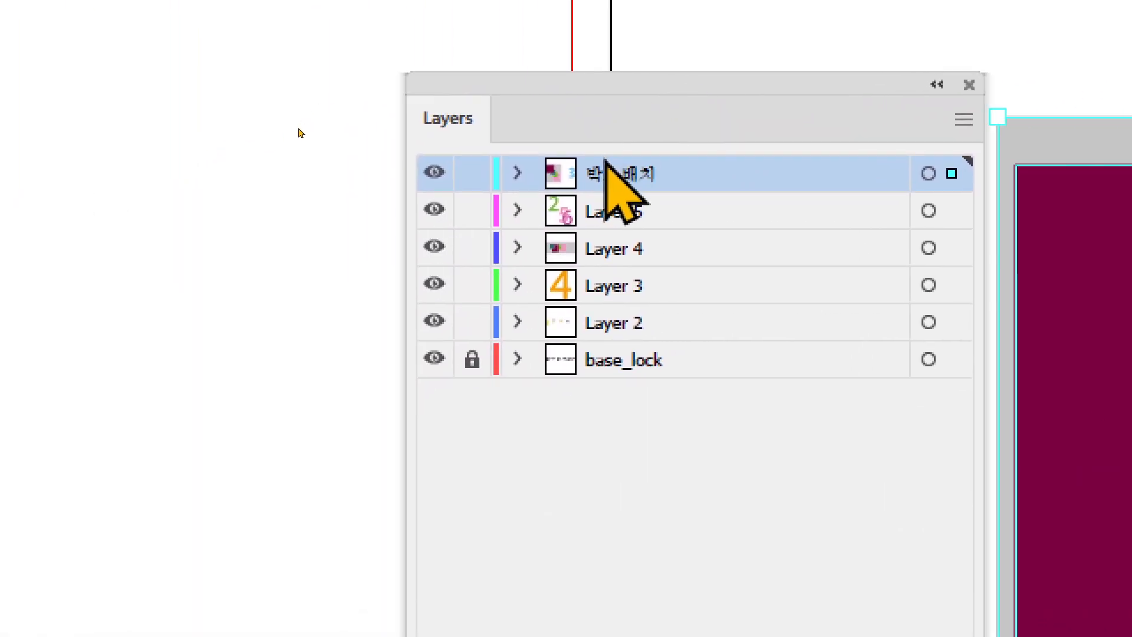
{"action": "double_click", "coordinate": [842, 177]}
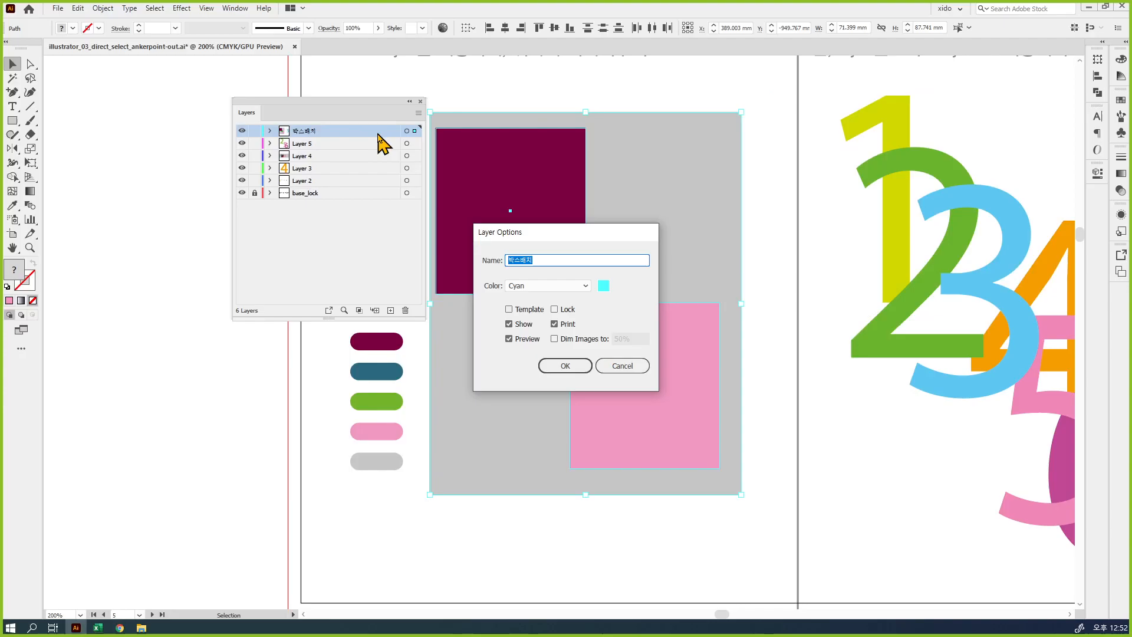
{"action": "left_click_drag", "start_coordinate": [503, 232], "coordinate": [432, 143]}
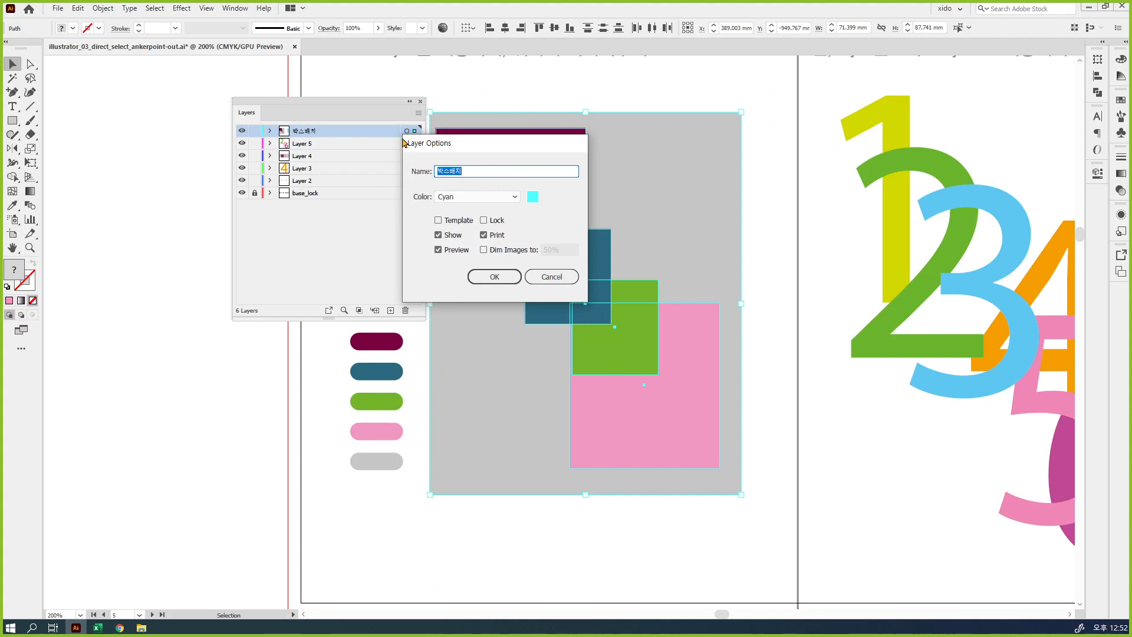
{"action": "key", "text": "Escape"}
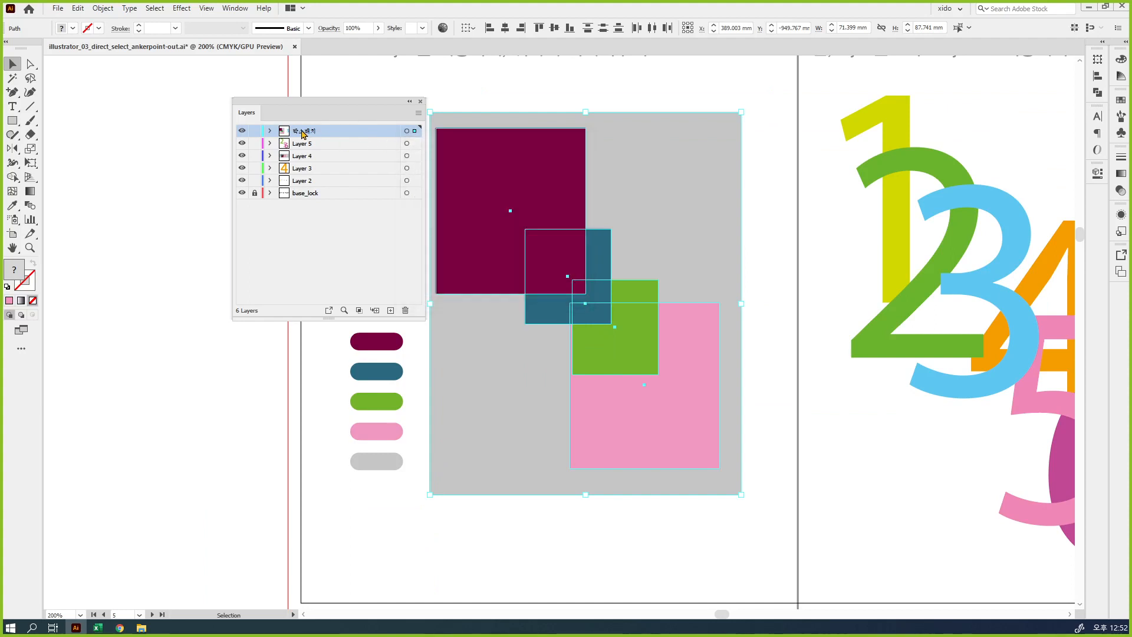
Set the 박스배치 layer's color to Light Red
{"action": "double_click", "coordinate": [347, 133]}
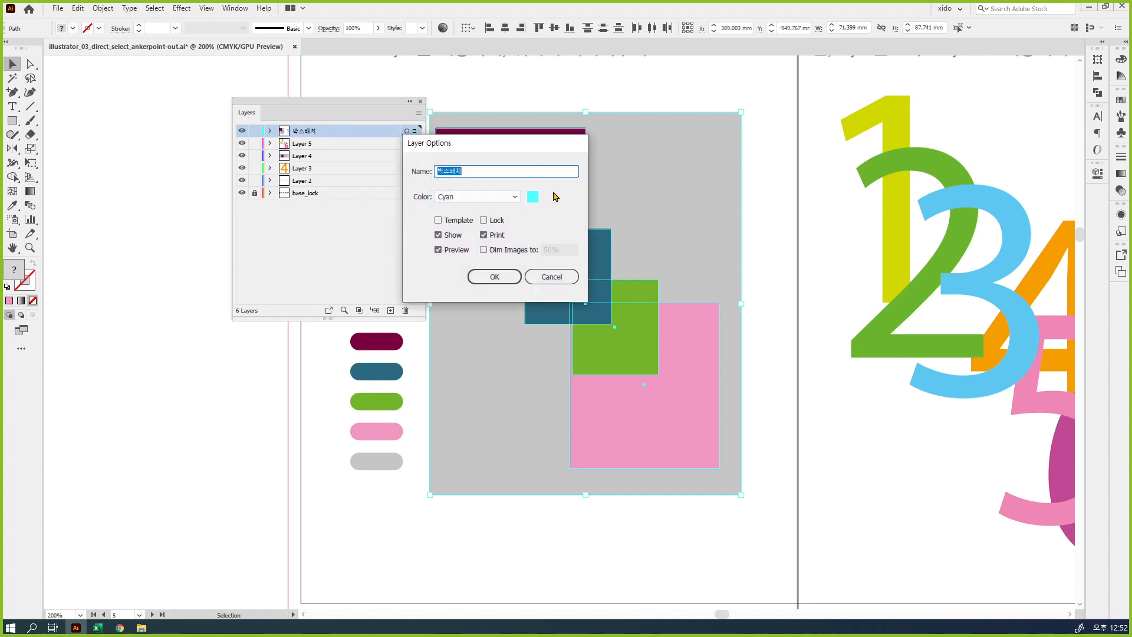
{"action": "left_click_drag", "start_coordinate": [462, 171], "coordinate": [446, 169]}
{"action": "left_click", "coordinate": [513, 202]}
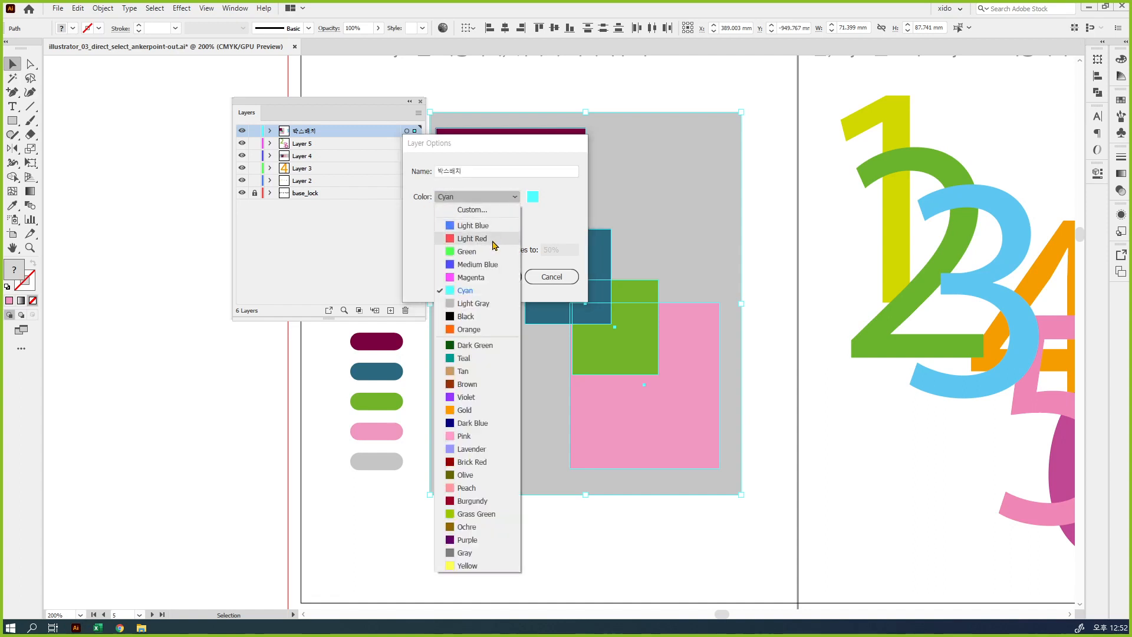
{"action": "left_click", "coordinate": [494, 244]}
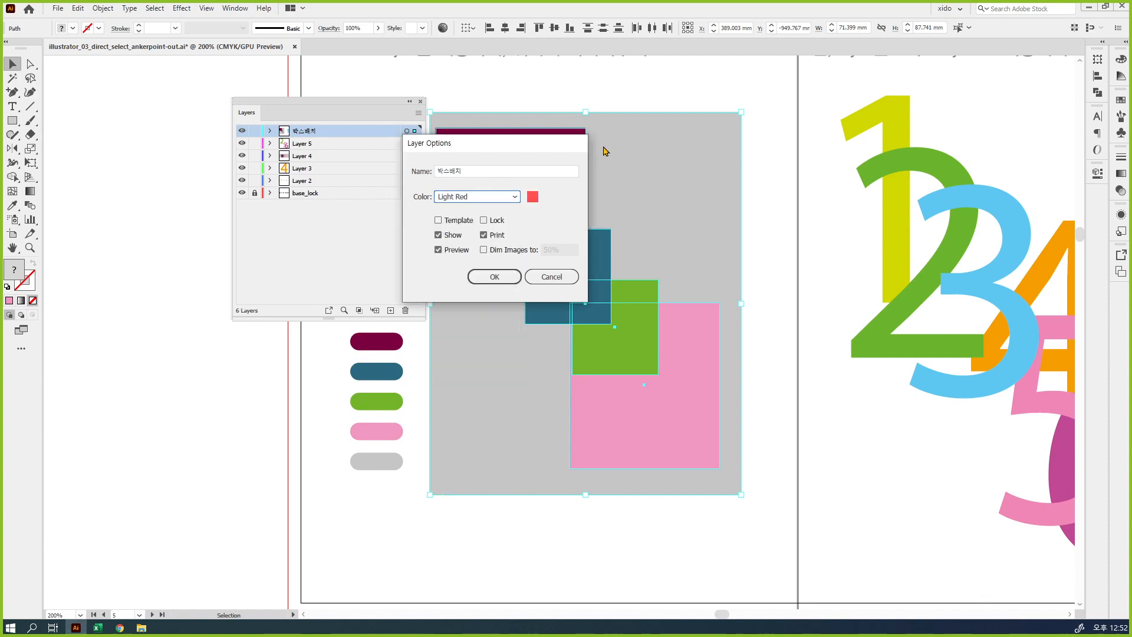
{"action": "left_click", "coordinate": [503, 276]}
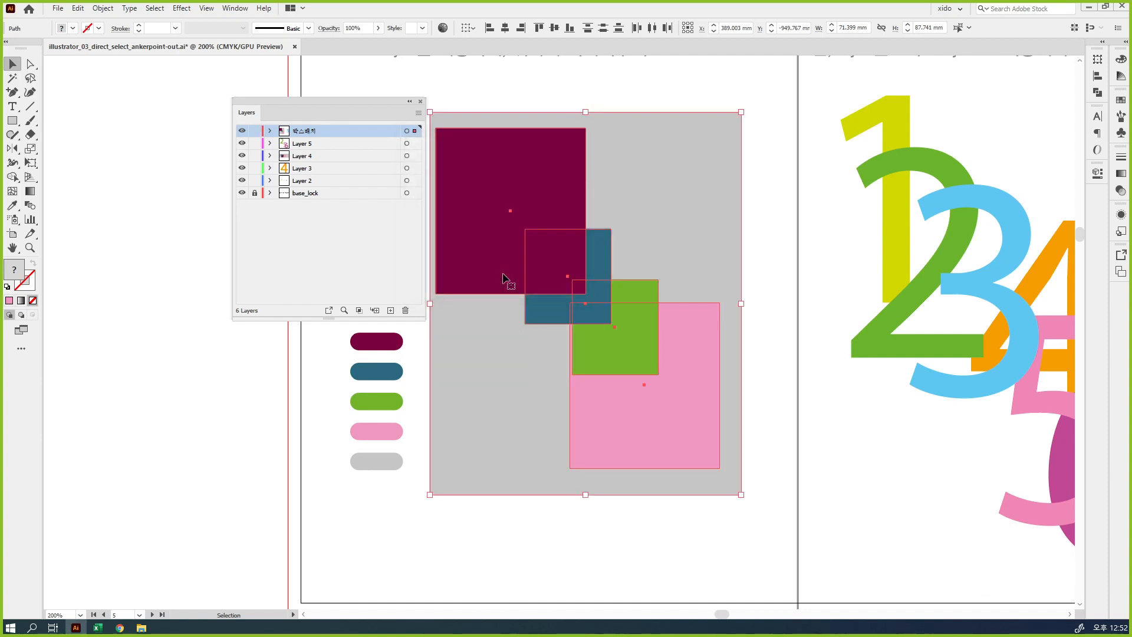
Change the 박스배치 layer's color to Brown
{"action": "double_click", "coordinate": [362, 131]}
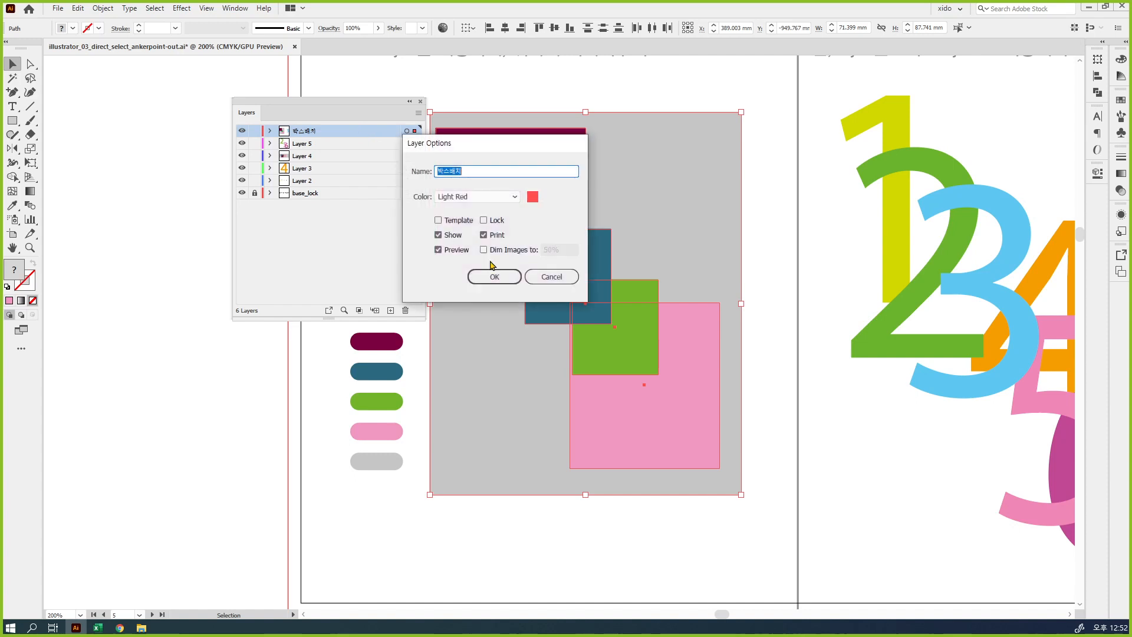
{"action": "left_click", "coordinate": [490, 197]}
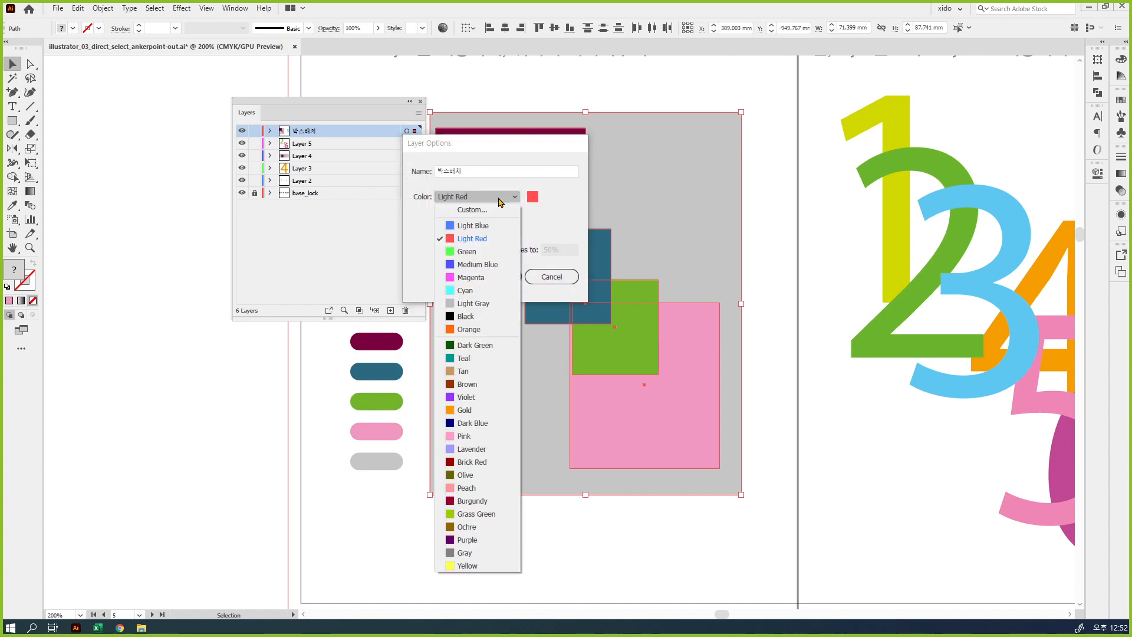
{"action": "left_click", "coordinate": [483, 385]}
{"action": "left_click", "coordinate": [494, 277]}
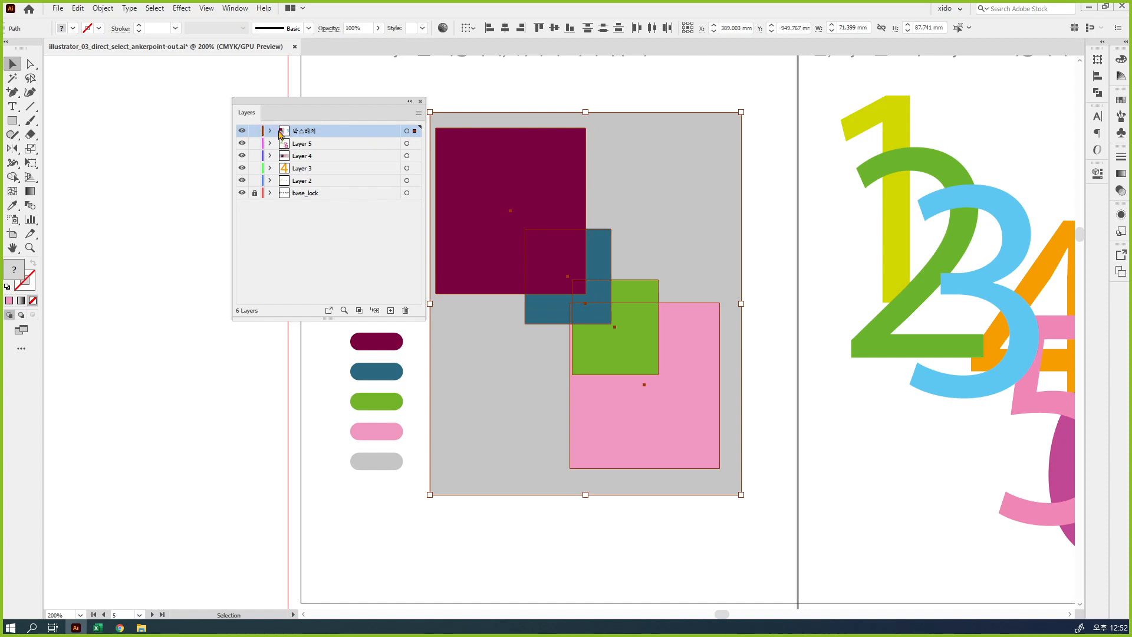
Set the 박스배치 layer's color to Purple and deselect the rectangles
{"action": "double_click", "coordinate": [358, 136]}
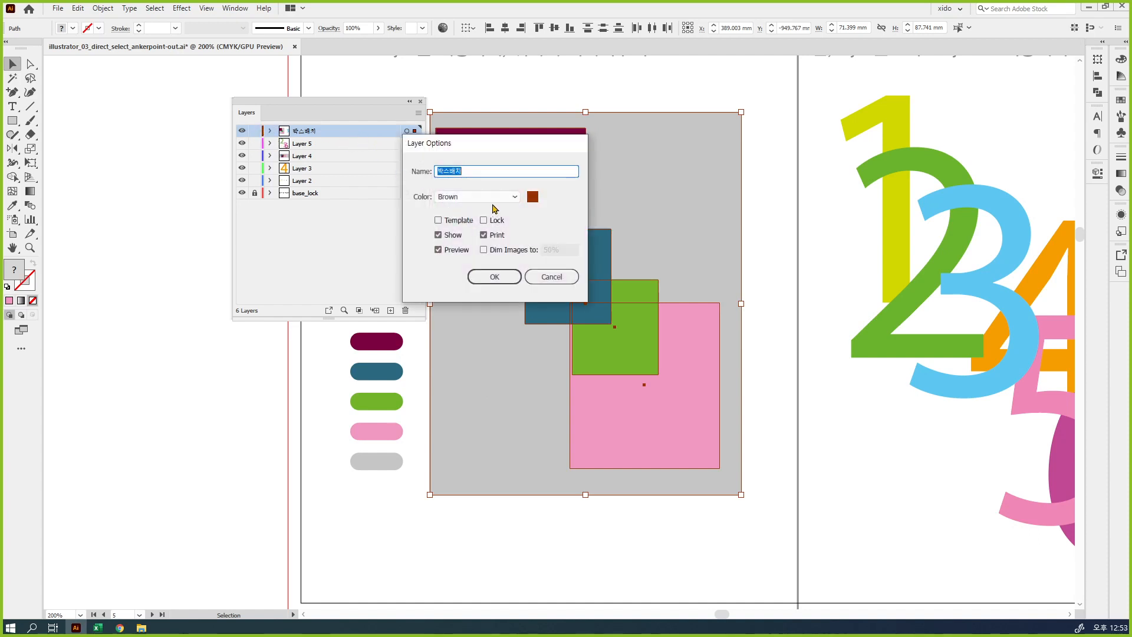
{"action": "left_click", "coordinate": [495, 200]}
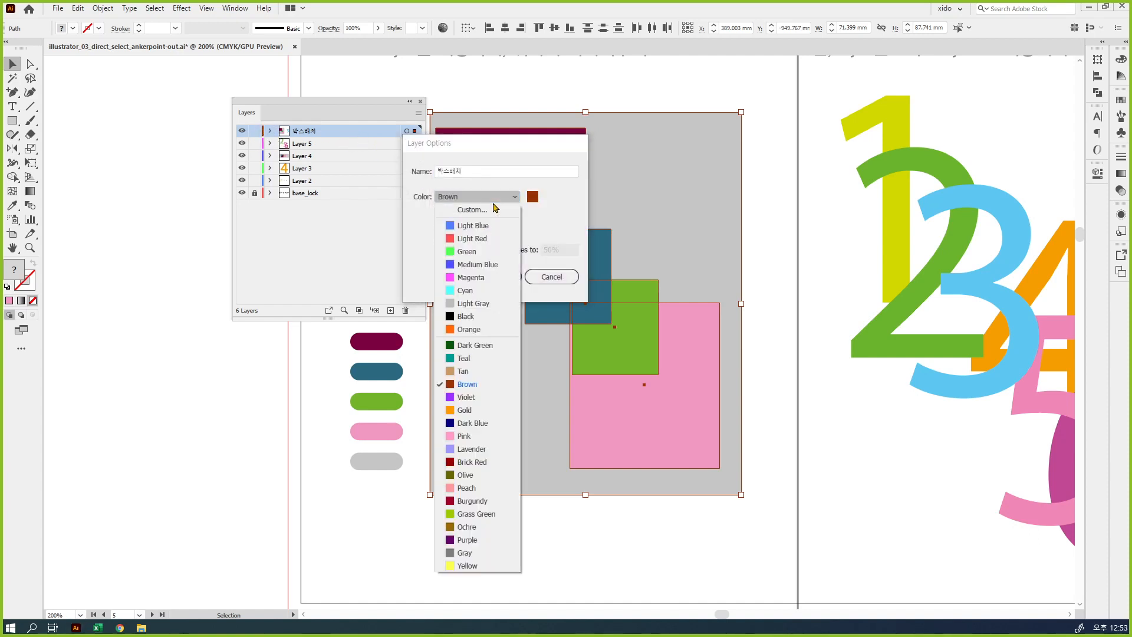
{"action": "left_click", "coordinate": [472, 539]}
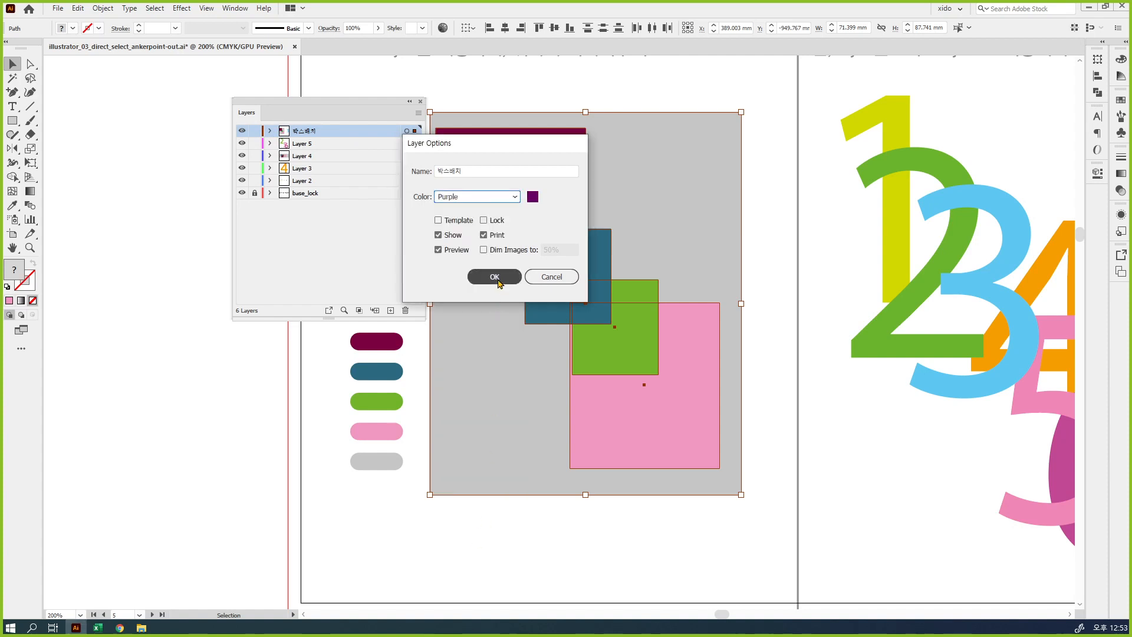
{"action": "left_click", "coordinate": [497, 277]}
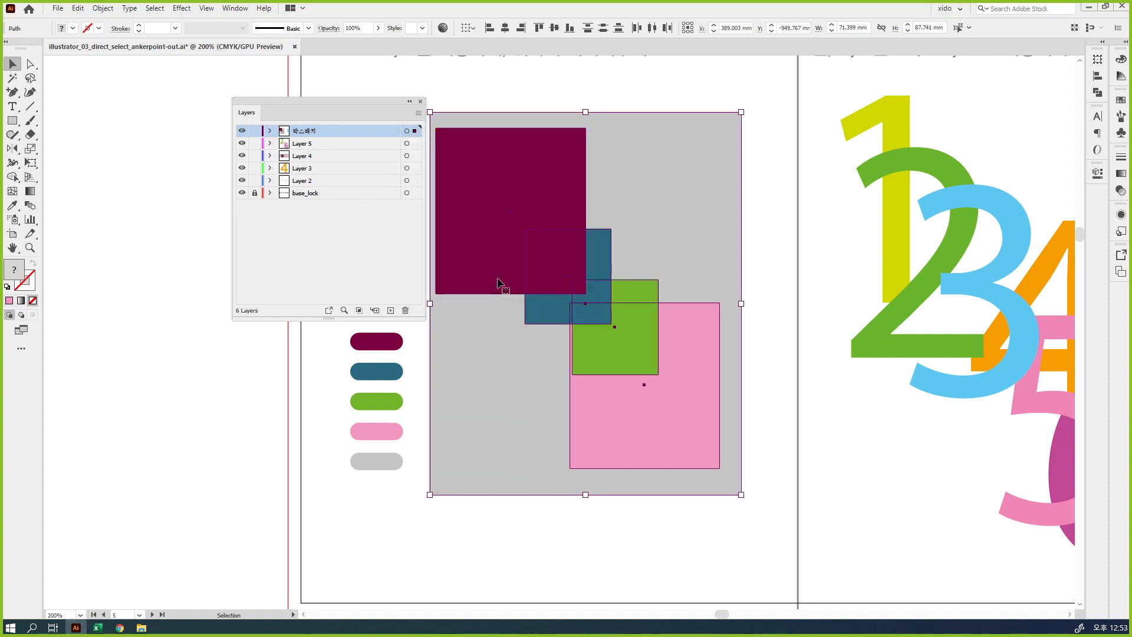
{"action": "key", "text": "ctrl+g"}
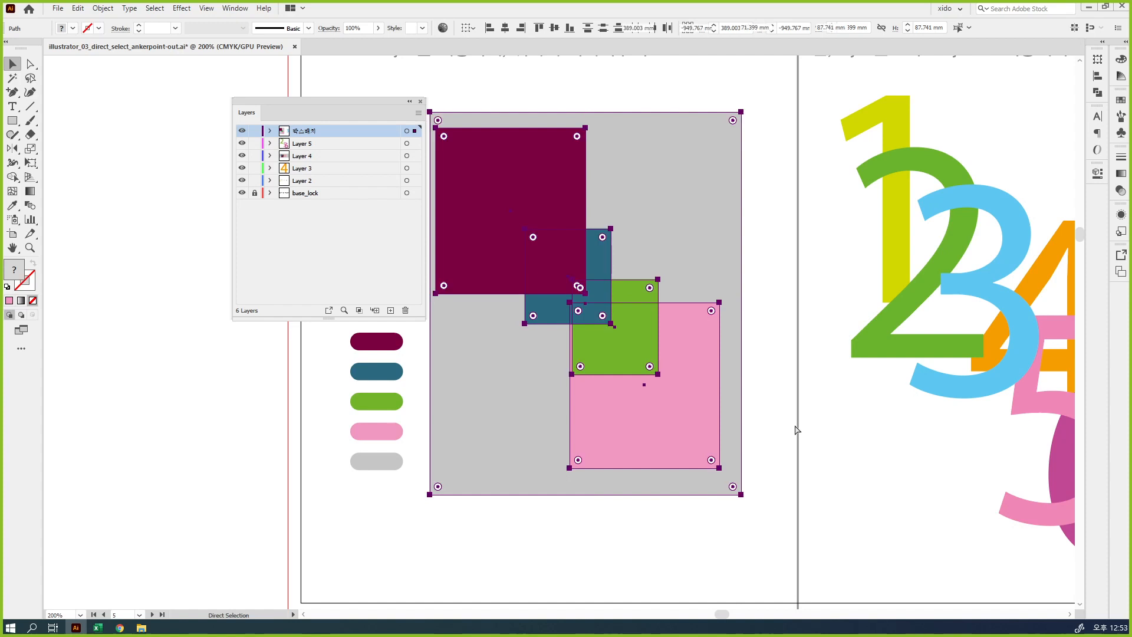
{"action": "left_click", "coordinate": [795, 424]}
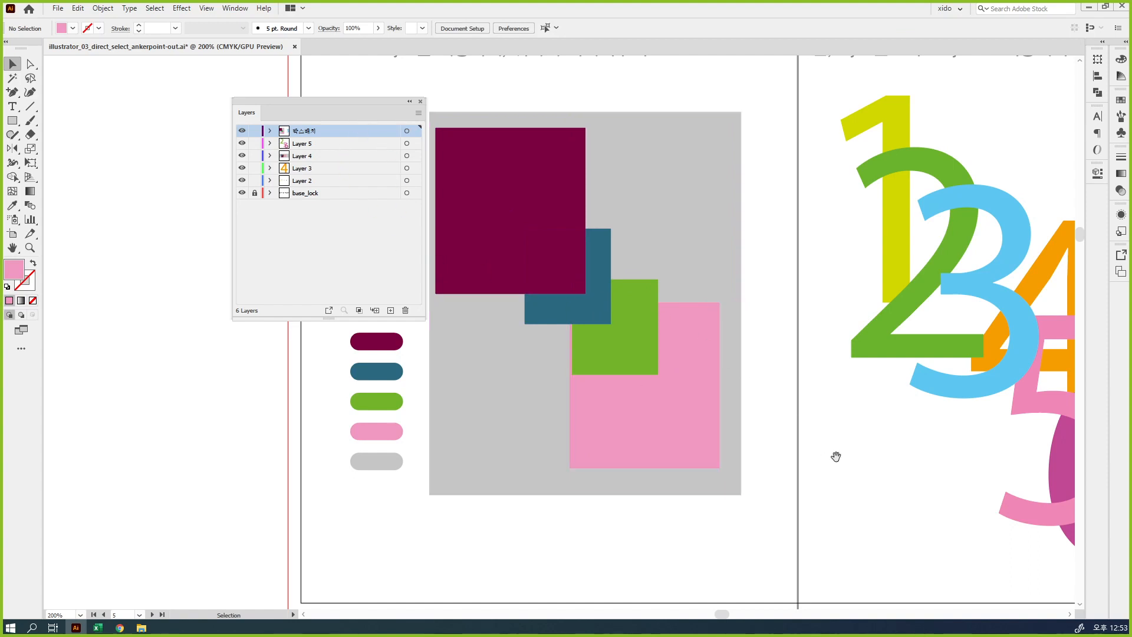
Place the Layers panel beside the numerals and check which layer each of the numerals 1 to 6 is on
{"action": "left_click_drag", "start_coordinate": [836, 458], "coordinate": [589, 461]}
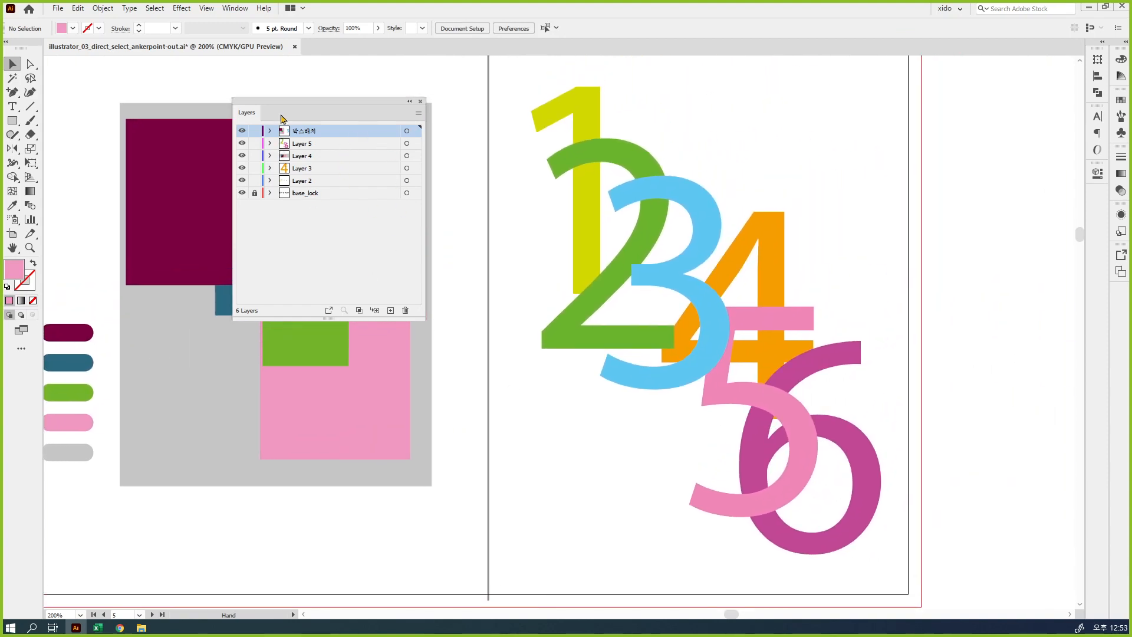
{"action": "left_click_drag", "start_coordinate": [317, 111], "coordinate": [386, 78]}
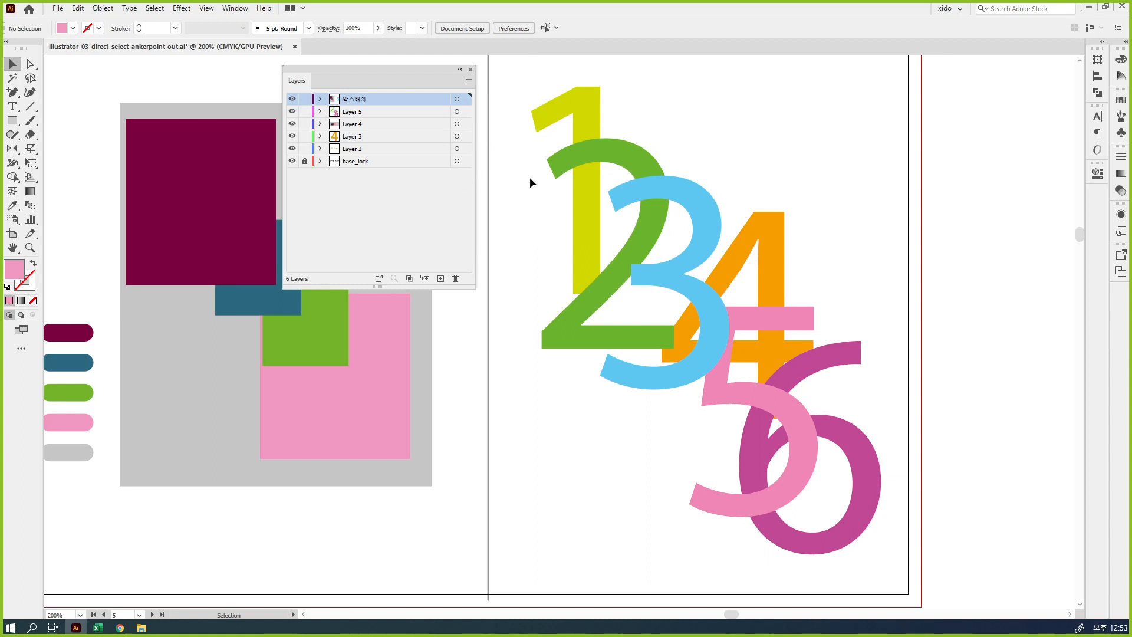
{"action": "left_click", "coordinate": [582, 226]}
{"action": "left_click", "coordinate": [644, 225]}
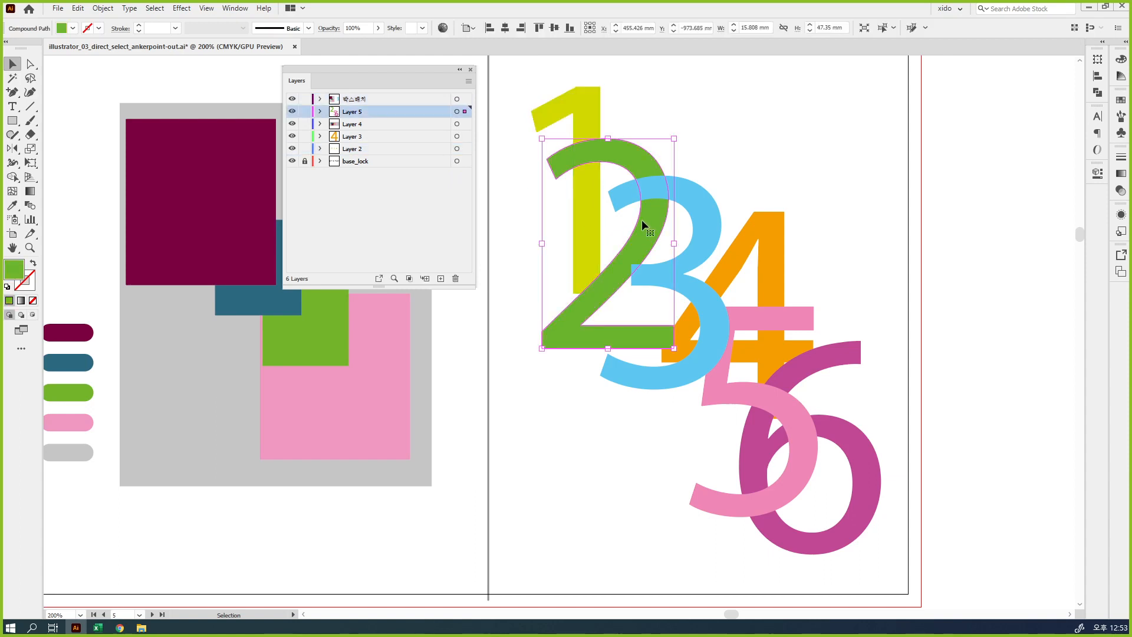
{"action": "left_click", "coordinate": [698, 256]}
{"action": "left_click", "coordinate": [762, 251]}
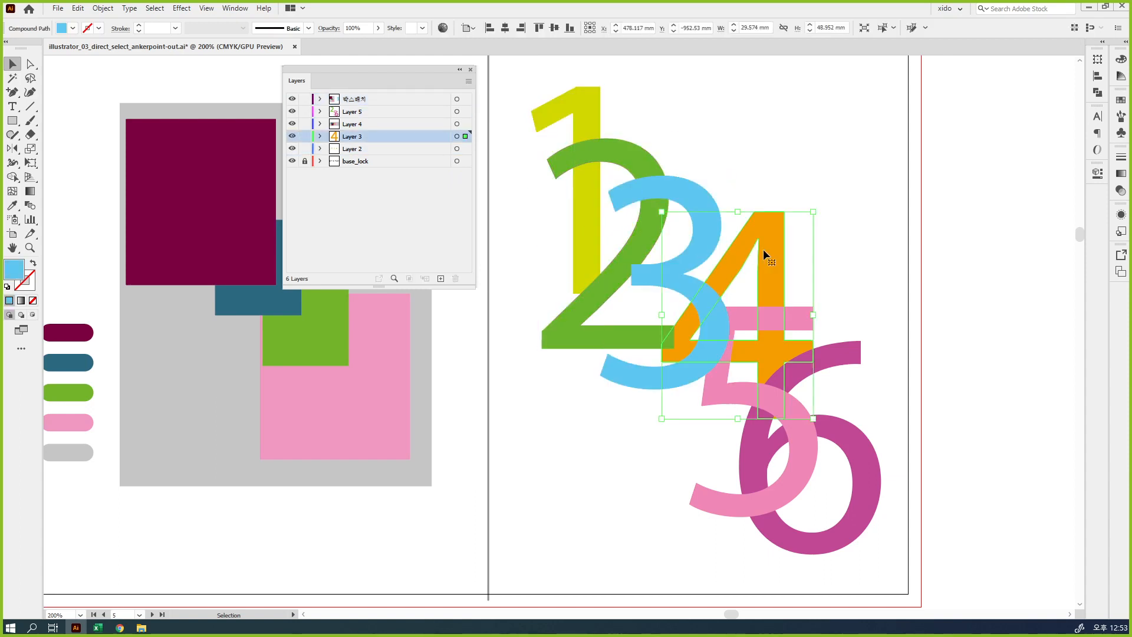
{"action": "left_click", "coordinate": [797, 317]}
{"action": "left_click", "coordinate": [840, 360]}
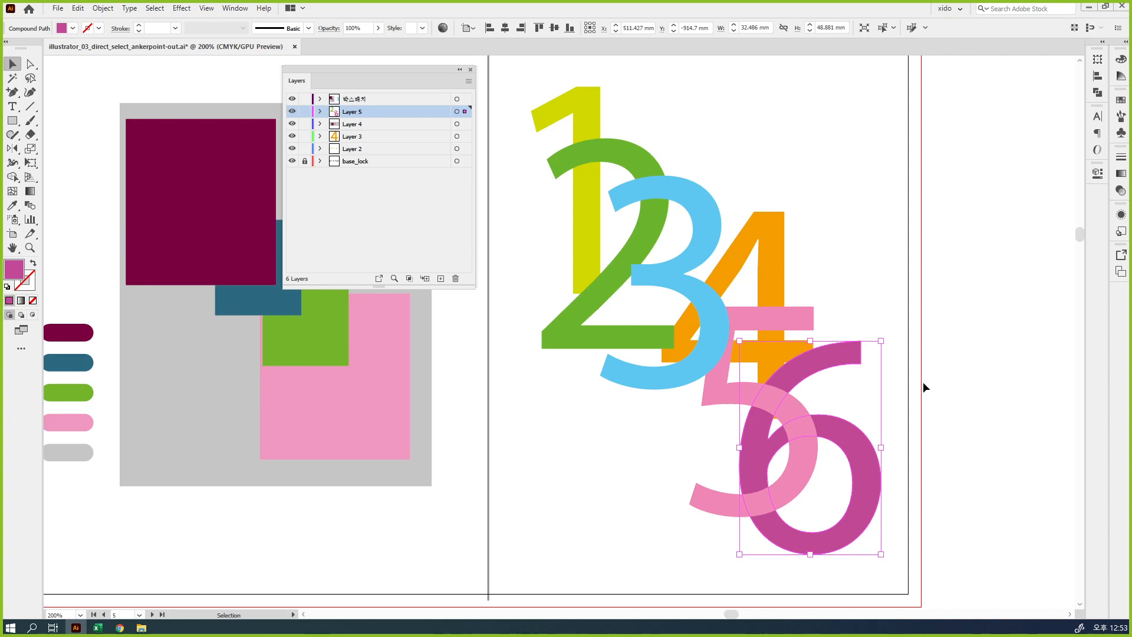
Group all six numerals onto the 박스배치 layer, undo the grouping, and group them again
{"action": "left_click_drag", "start_coordinate": [953, 543], "coordinate": [529, 88]}
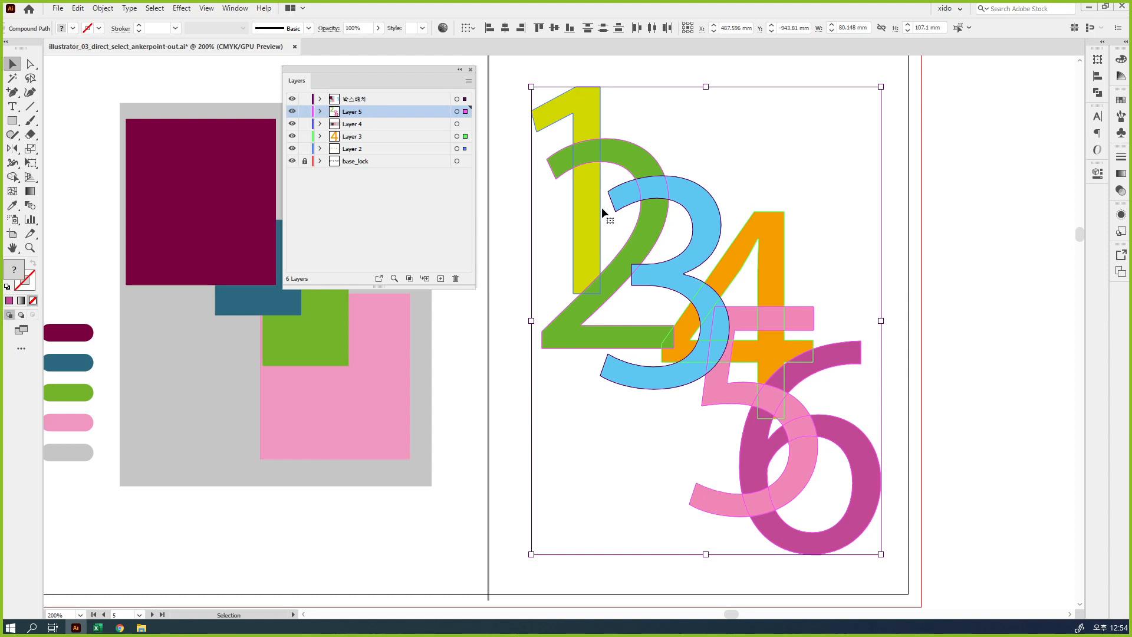
{"action": "left_click", "coordinate": [103, 8]}
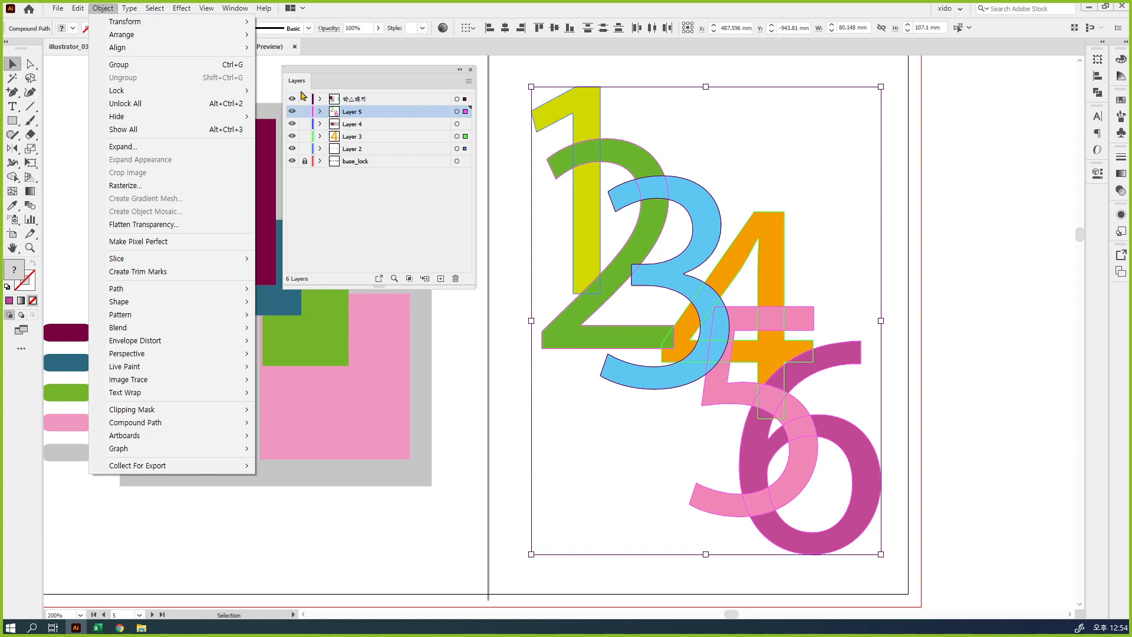
{"action": "left_click", "coordinate": [220, 67]}
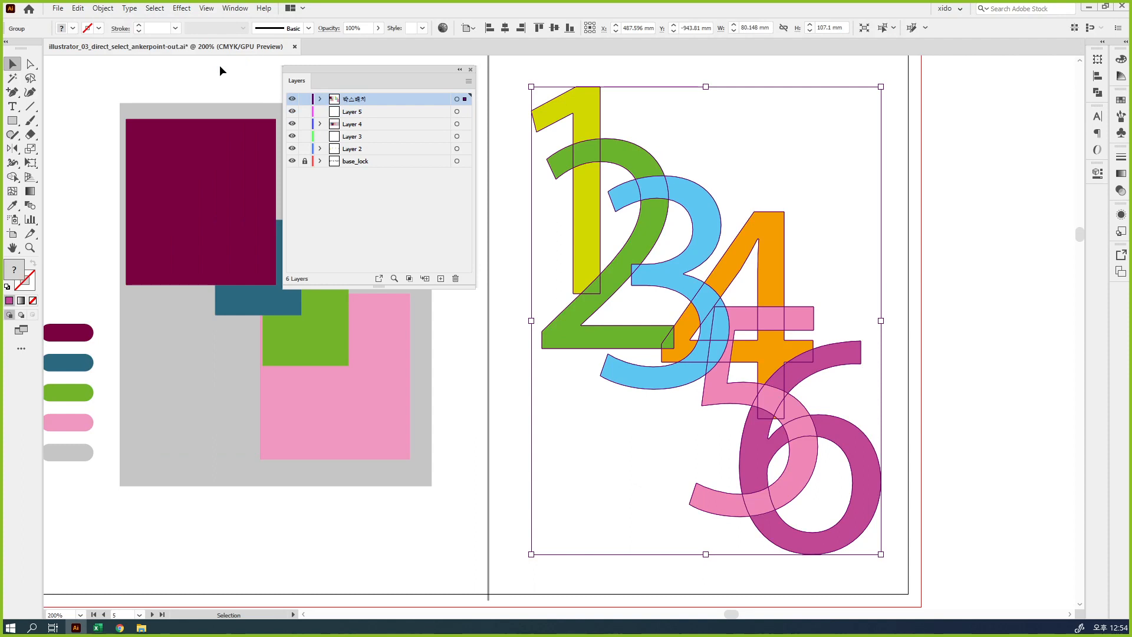
{"action": "key", "text": "ctrl+z"}
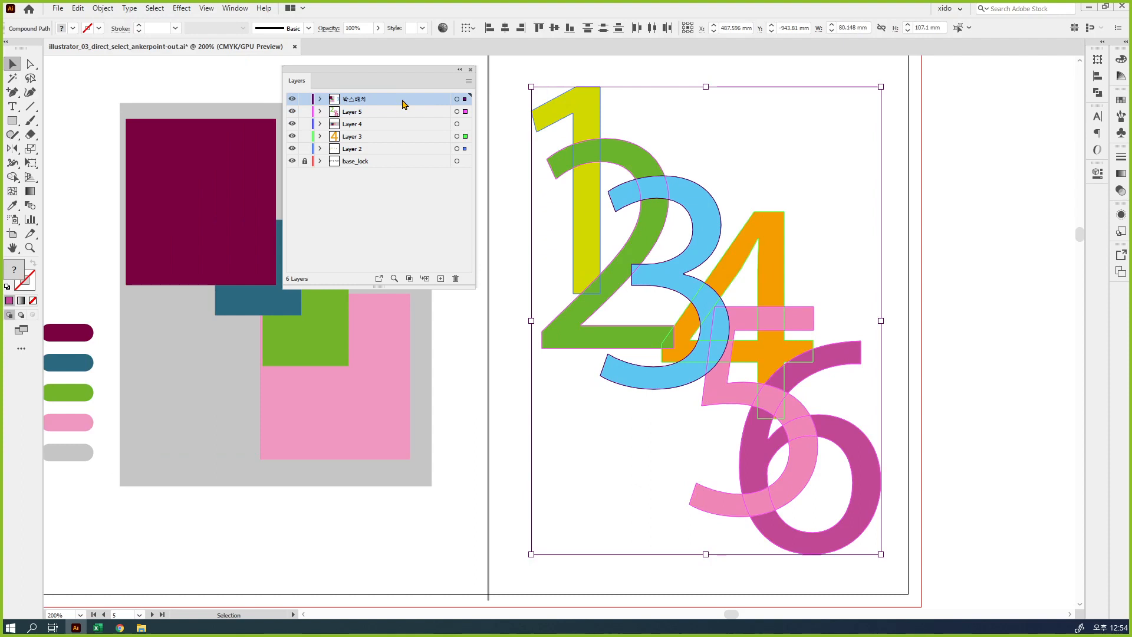
{"action": "left_click", "coordinate": [104, 9]}
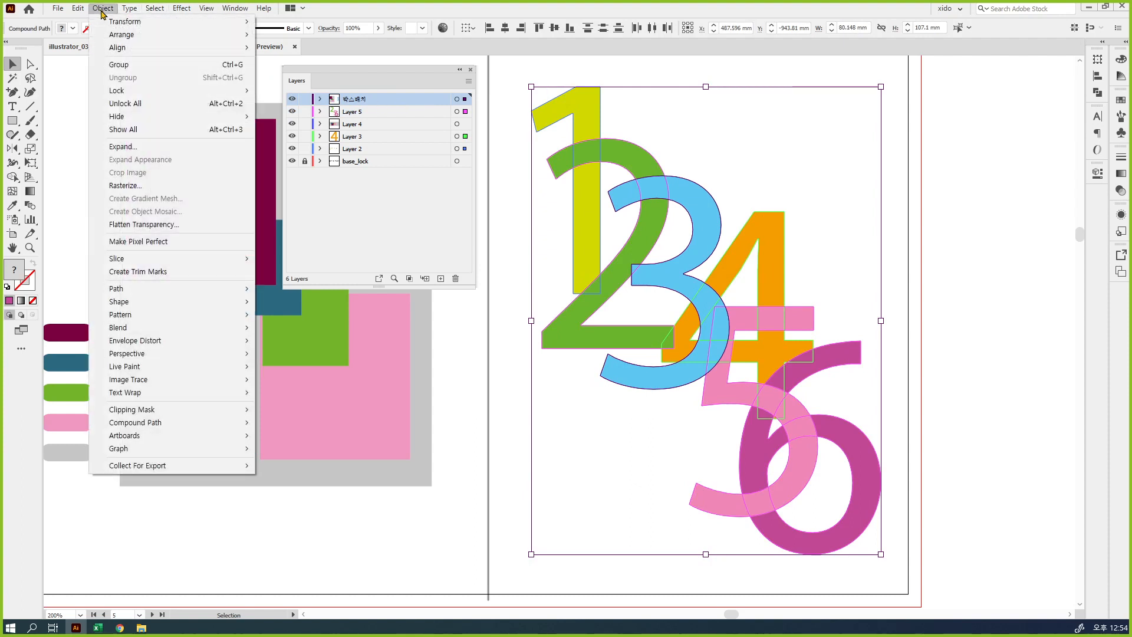
{"action": "left_click", "coordinate": [125, 68]}
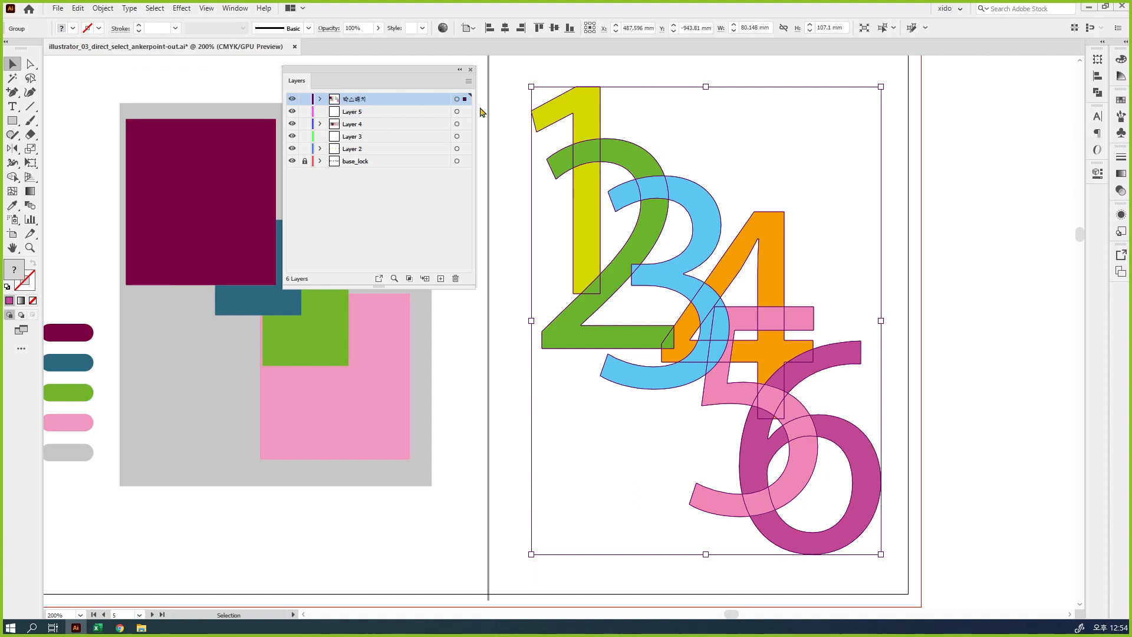
Ungroup the six numerals and add numerals 1, 2, 3 and 4 one by one to a selection
{"action": "right_click", "coordinate": [626, 154]}
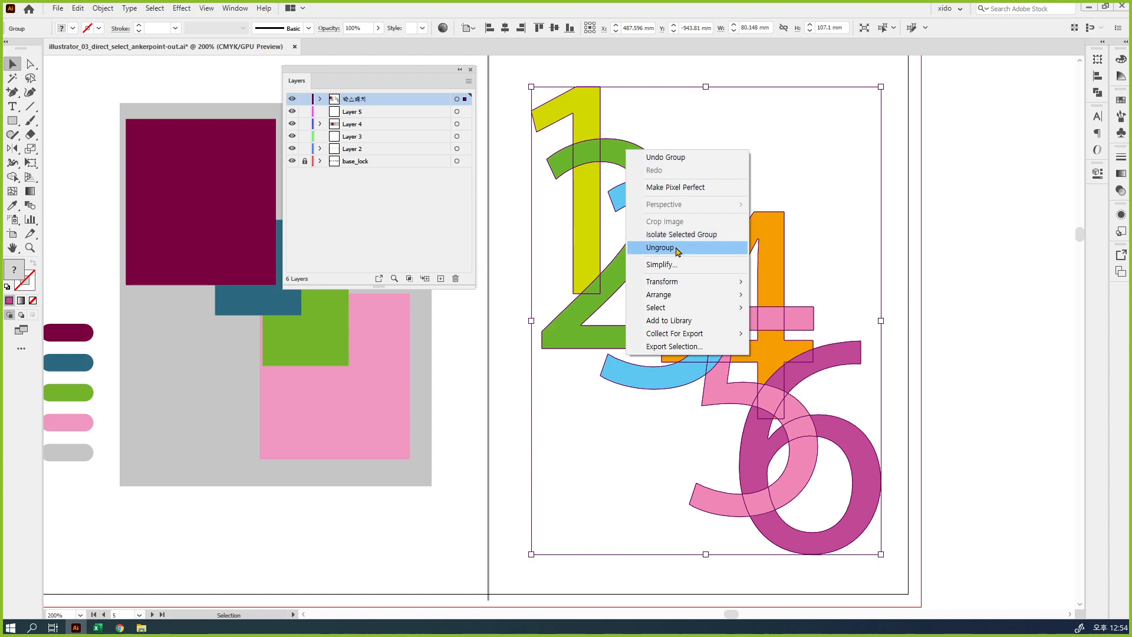
{"action": "left_click", "coordinate": [677, 249]}
{"action": "left_click", "coordinate": [702, 161]}
{"action": "left_click", "coordinate": [580, 118]}
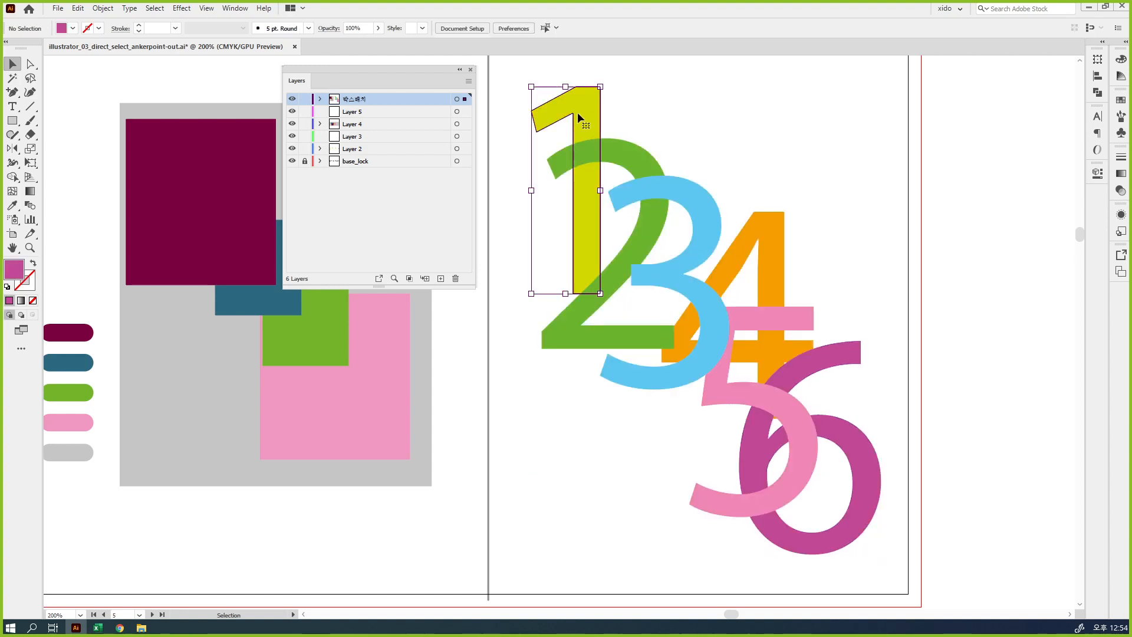
{"action": "left_click", "coordinate": [626, 147], "text": "shift"}
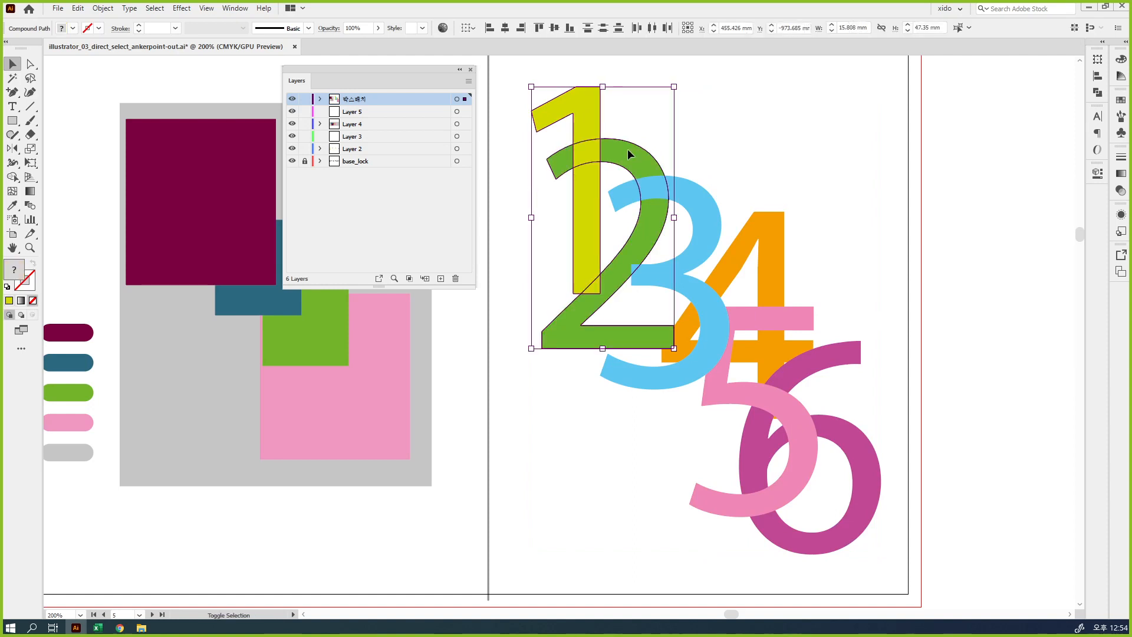
{"action": "left_click", "coordinate": [715, 215], "text": "shift"}
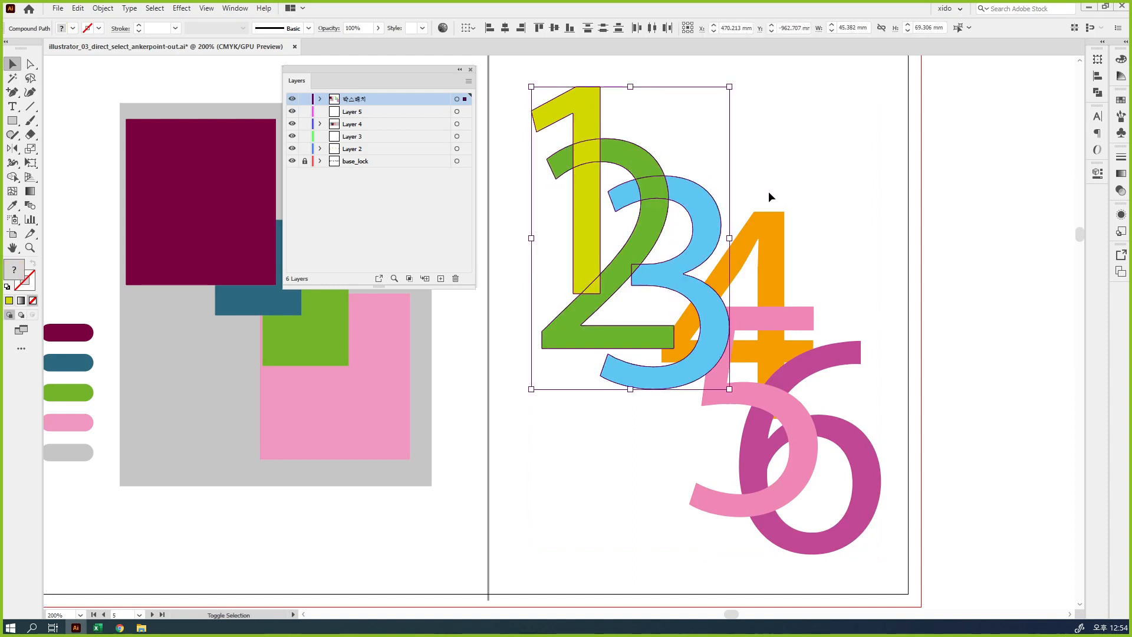
{"action": "left_click", "coordinate": [770, 224], "text": "shift"}
{"action": "key", "text": "ctrl"}
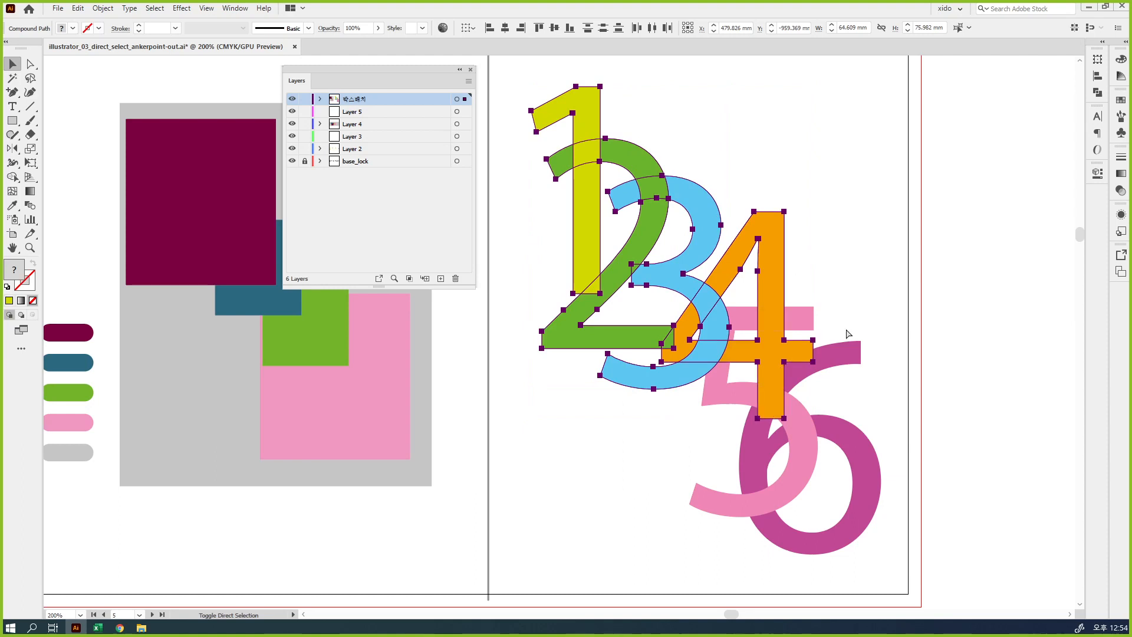
{"action": "left_click", "coordinate": [911, 412]}
Shift the numeral 6 slightly down and to the right, nudge the numeral 5 slightly left, and deselect
{"action": "left_click_drag", "start_coordinate": [865, 470], "coordinate": [879, 487]}
{"action": "mouse_move", "coordinate": [795, 449]}
{"action": "left_mouse_down"}
{"action": "mouse_move", "coordinate": [782, 463]}
{"action": "mouse_move", "coordinate": [789, 453]}
{"action": "left_mouse_up"}
{"action": "left_click", "coordinate": [804, 427]}
{"action": "left_click", "coordinate": [858, 301]}
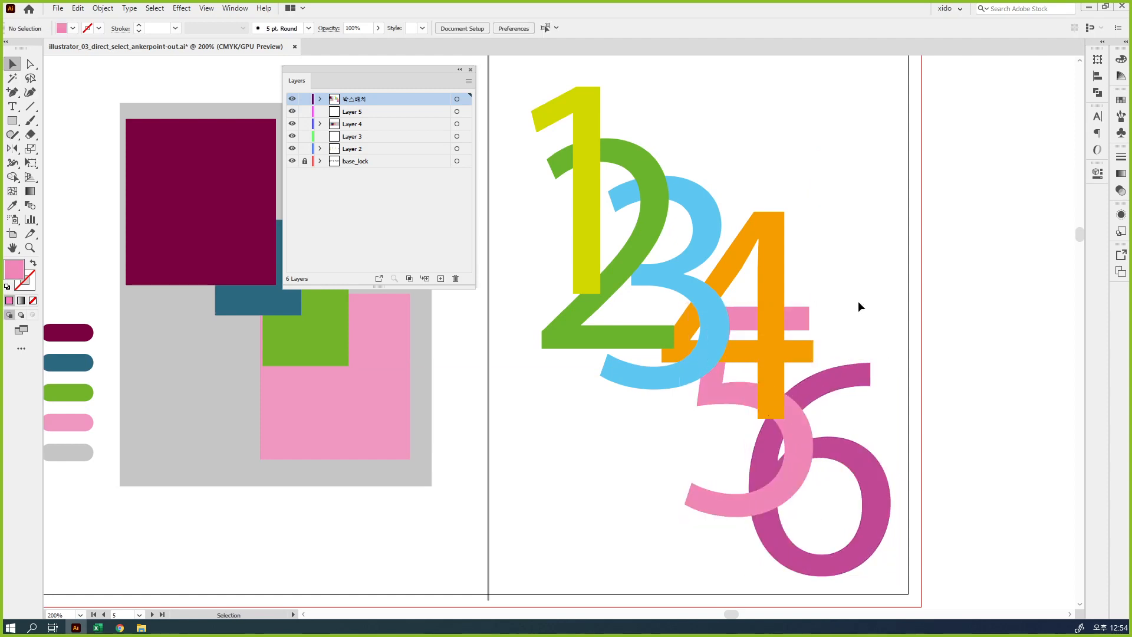
Move all six numerals as one group to Layer 3 and ungroup them there
{"action": "left_click_drag", "start_coordinate": [865, 443], "coordinate": [521, 131]}
{"action": "key", "text": "v"}
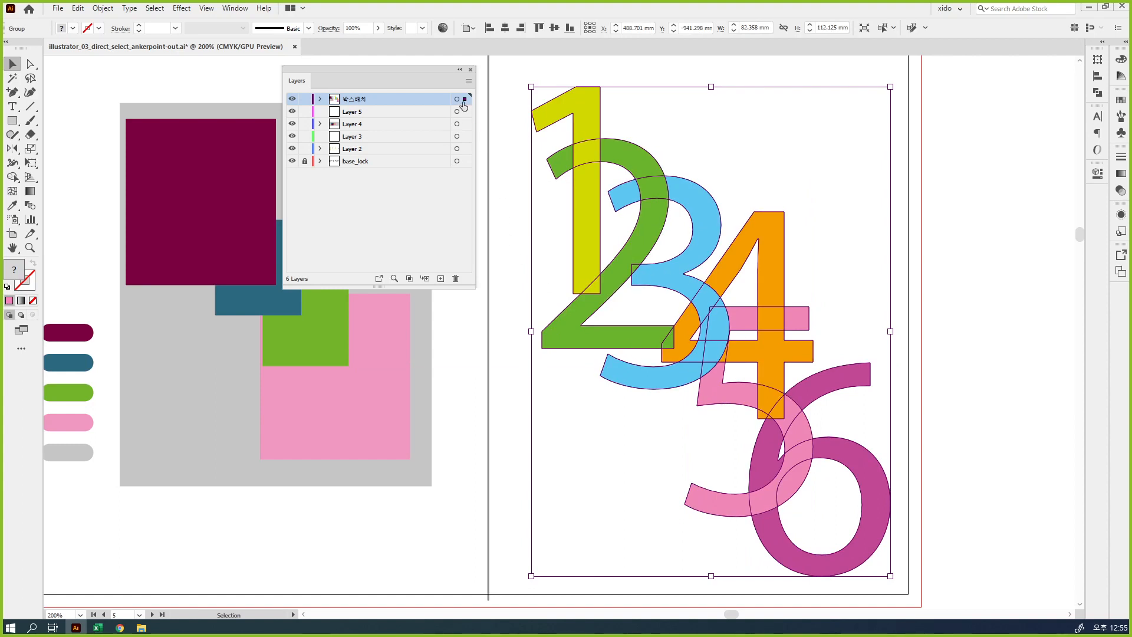
{"action": "left_click_drag", "start_coordinate": [465, 112], "coordinate": [466, 137]}
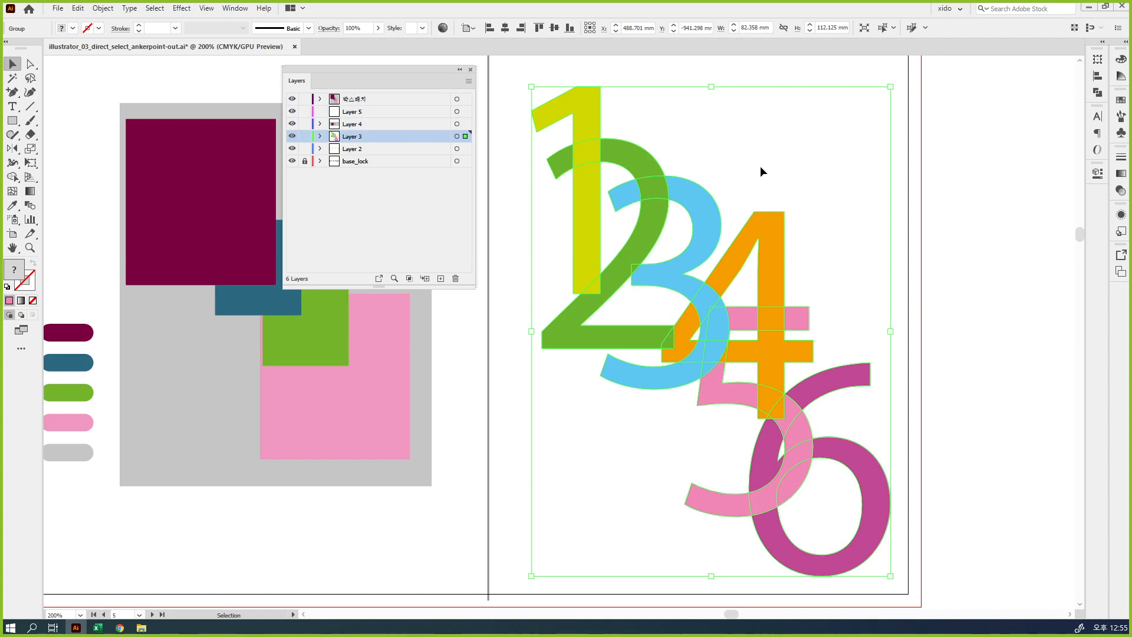
{"action": "key", "text": "ctrl+shift+g"}
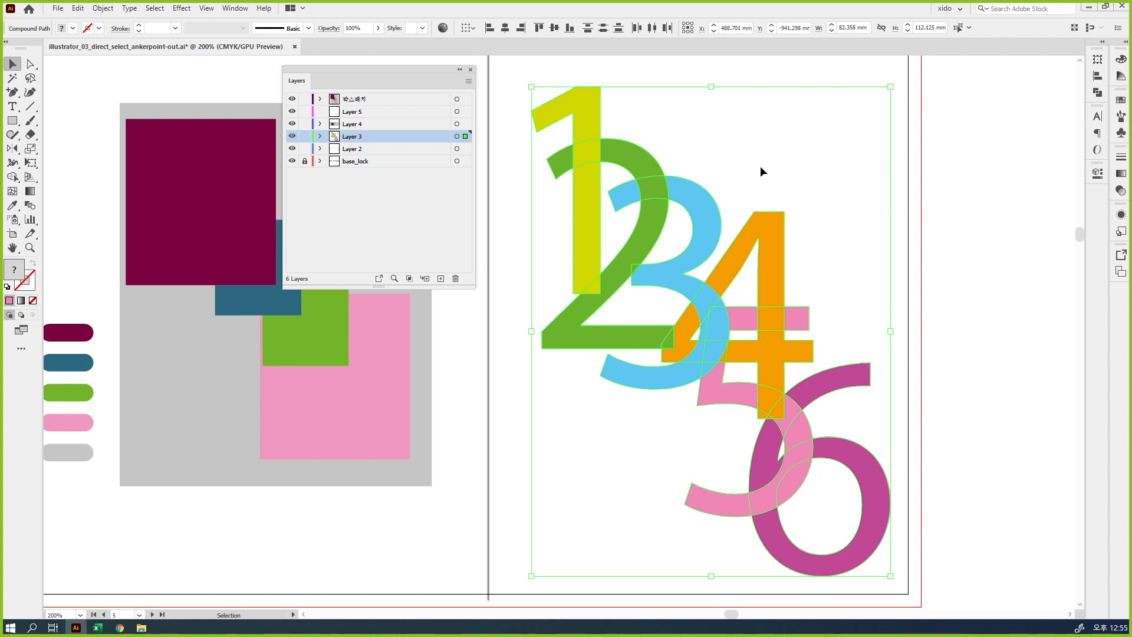
{"action": "left_click", "coordinate": [760, 171]}
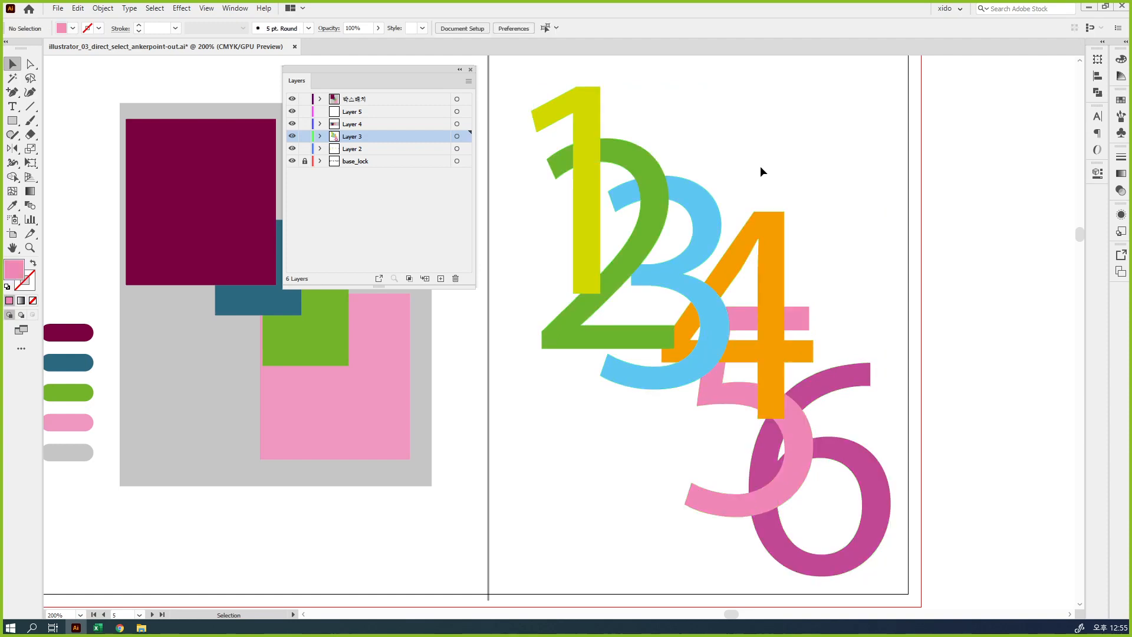
Draw a pink square about 12.8 mm wide in the empty area above the numeral 4 and move it to Layer 5
{"action": "left_click", "coordinate": [11, 120]}
{"action": "left_click_drag", "start_coordinate": [721, 82], "coordinate": [778, 138]}
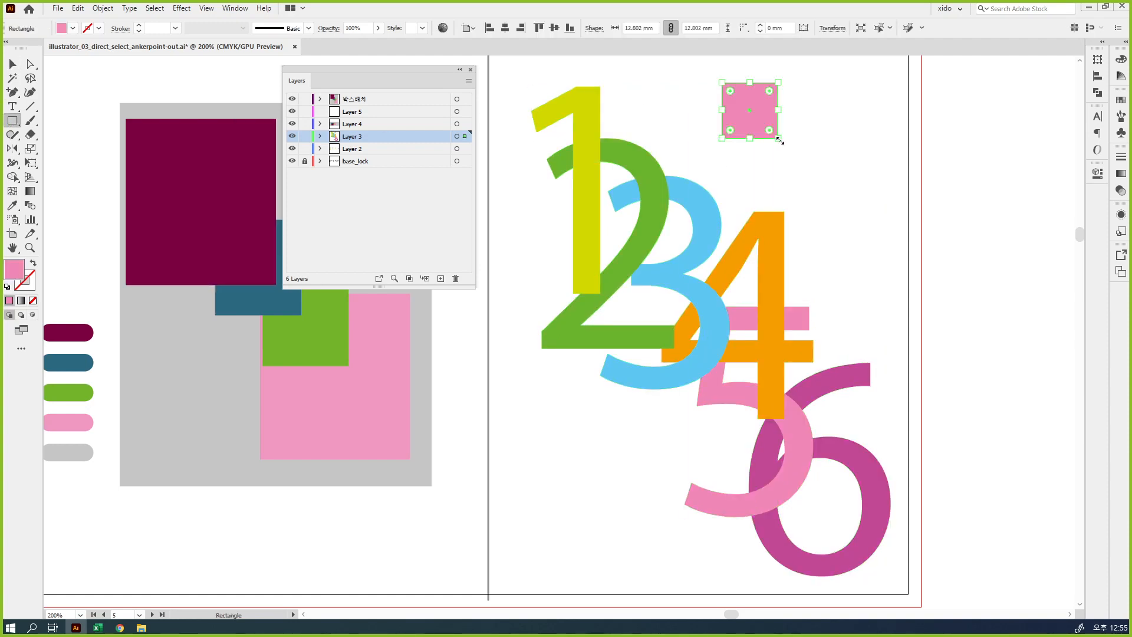
{"action": "key", "text": "ctrl+plus"}
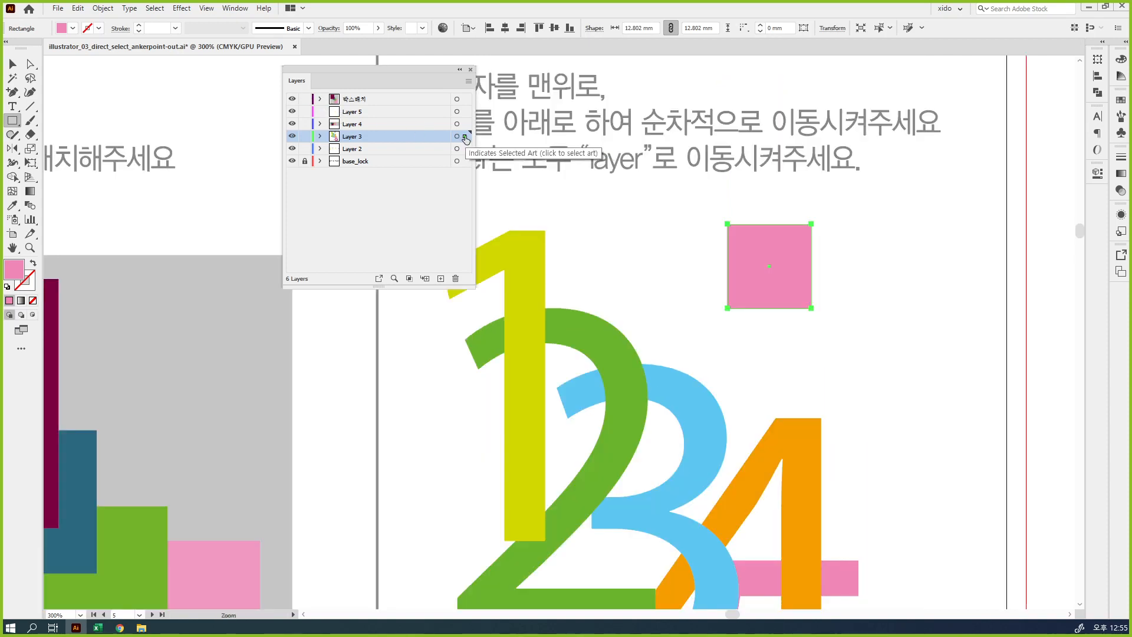
{"action": "left_click_drag", "start_coordinate": [465, 138], "coordinate": [466, 112]}
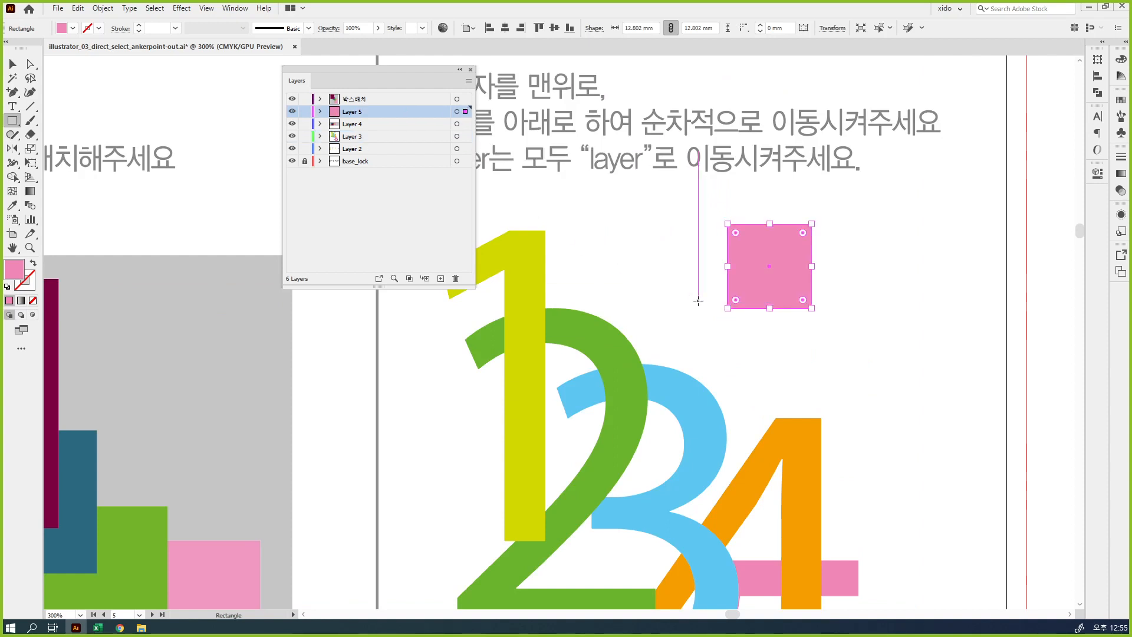
Place the pink square beside the top of the numeral 1 and select both, keeping the Layers panel clear of the instruction text
{"action": "key", "text": "v"}
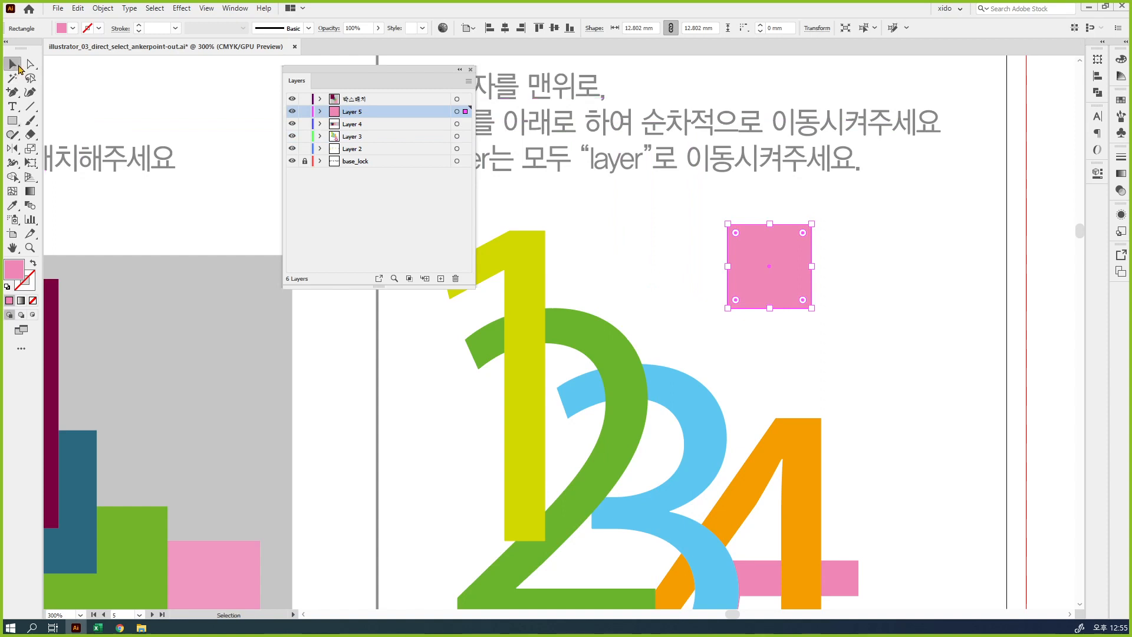
{"action": "left_click_drag", "start_coordinate": [761, 274], "coordinate": [609, 262]}
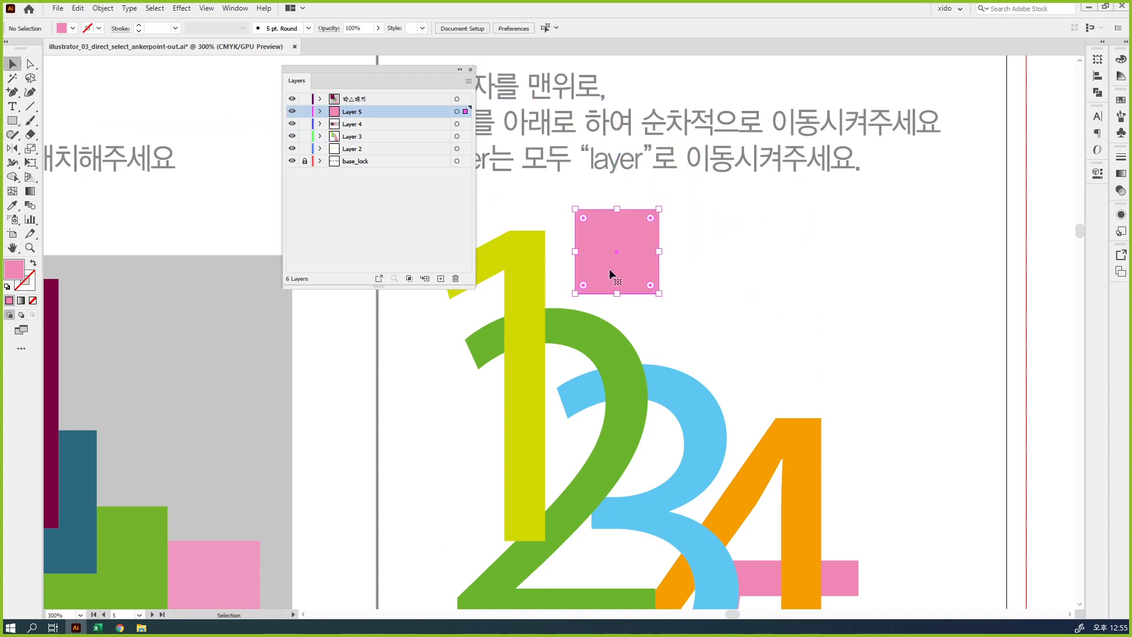
{"action": "left_click", "coordinate": [515, 256]}
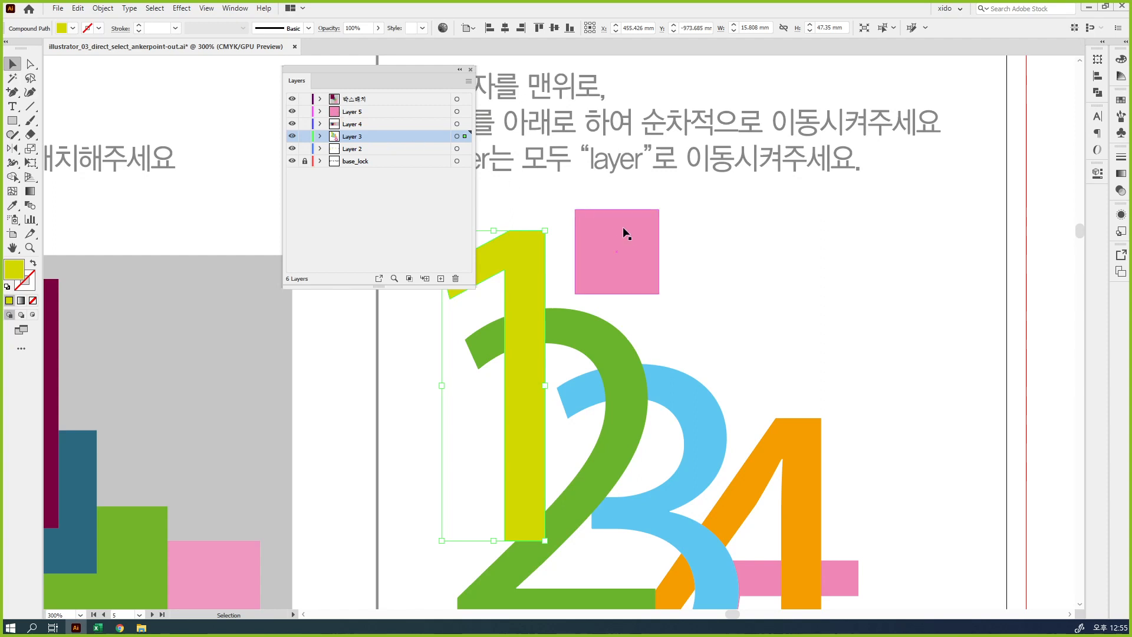
{"action": "left_click", "coordinate": [636, 246], "text": "shift"}
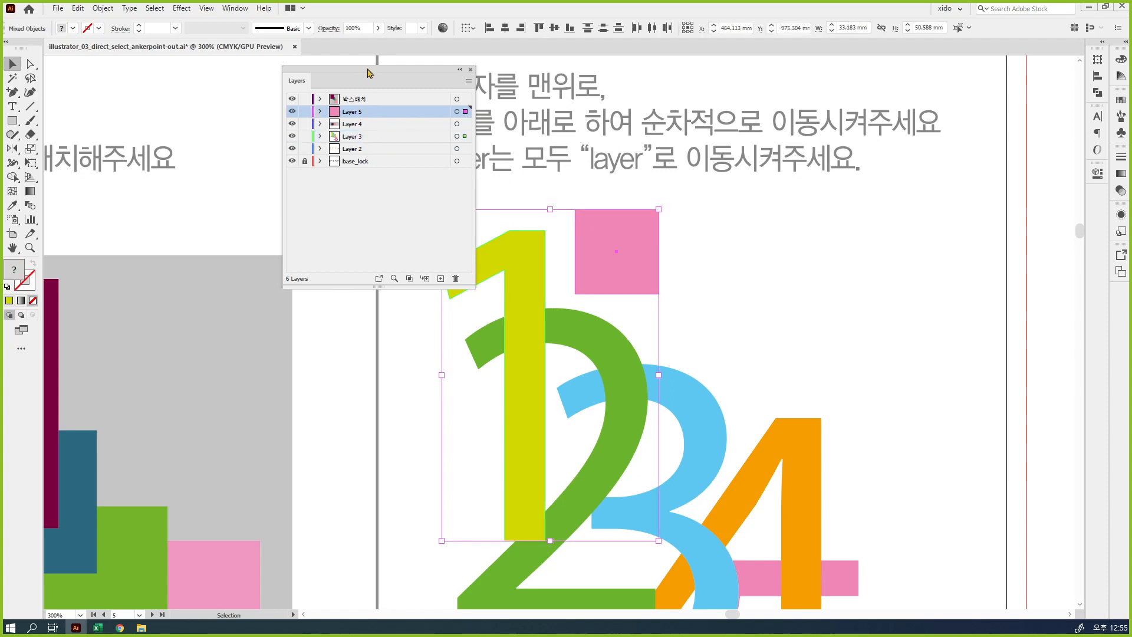
{"action": "left_click_drag", "start_coordinate": [368, 76], "coordinate": [371, 193]}
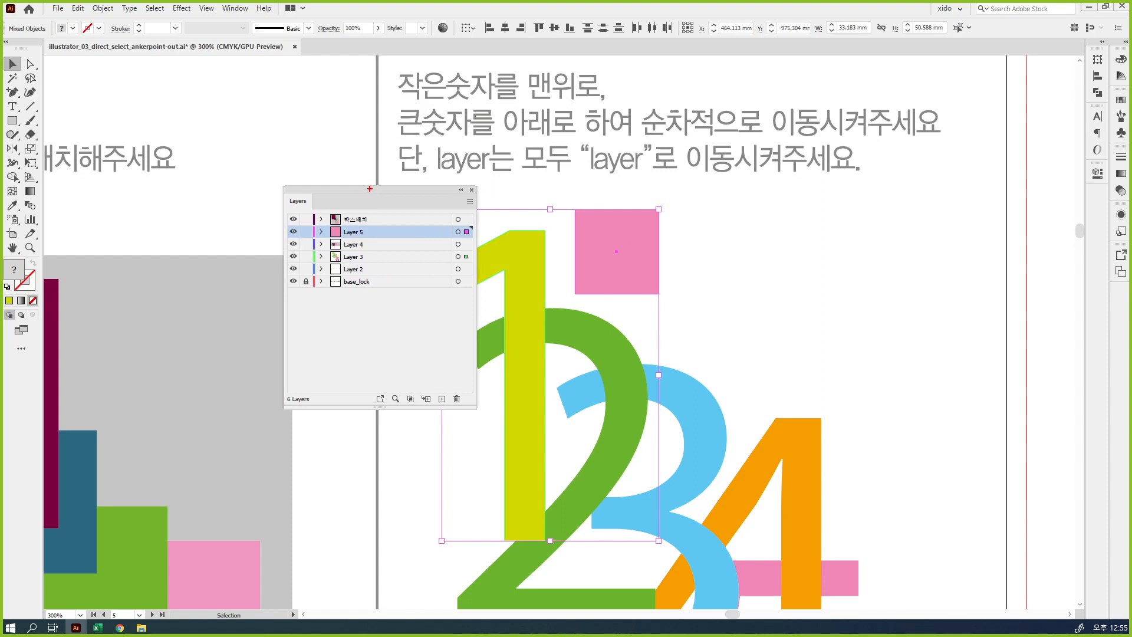